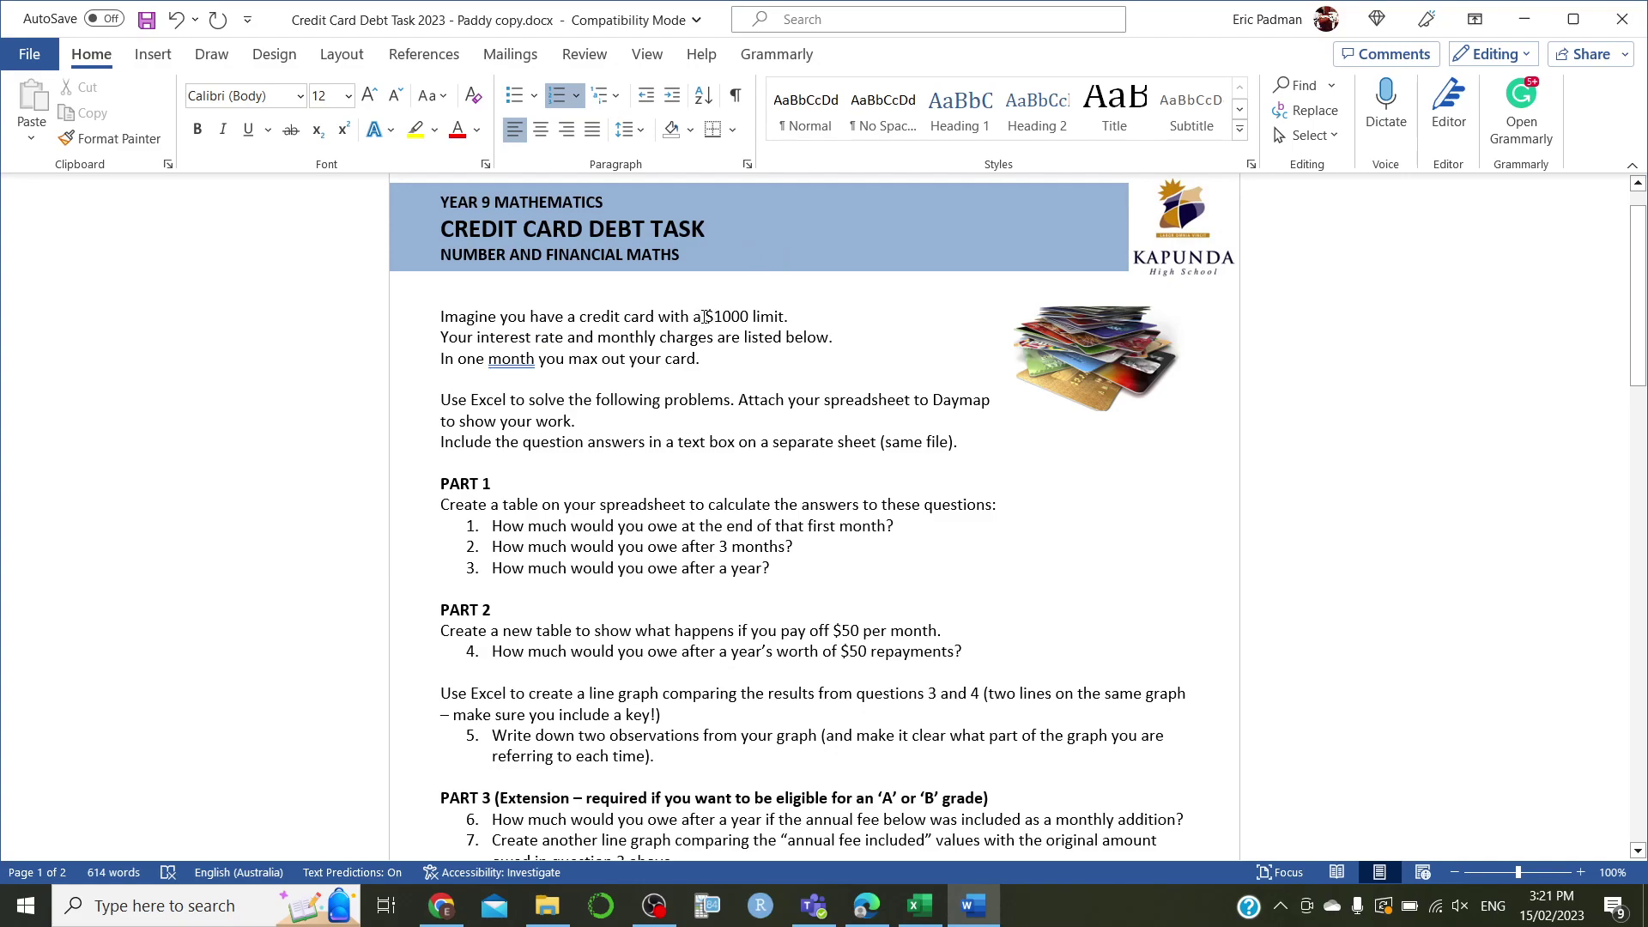
Highlight the $1000 credit limit, the instructions to use Excel and the Part 1 table instruction
left_click_drag(704, 317, 770, 314)
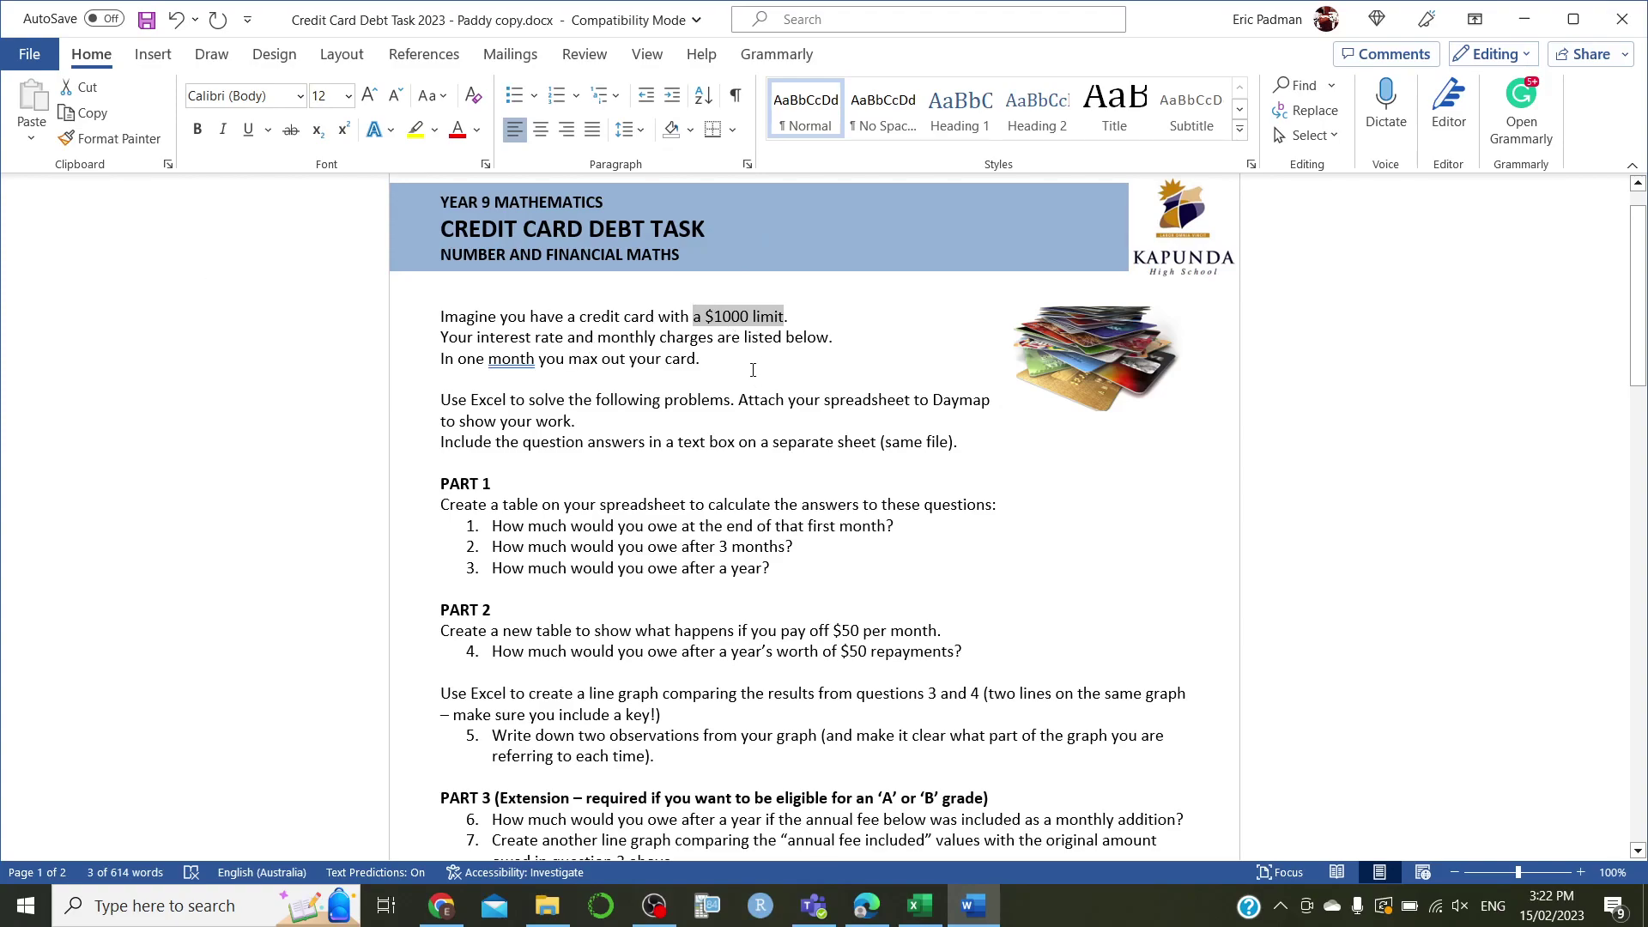
left_click(551, 455)
left_click_drag(470, 403, 915, 455)
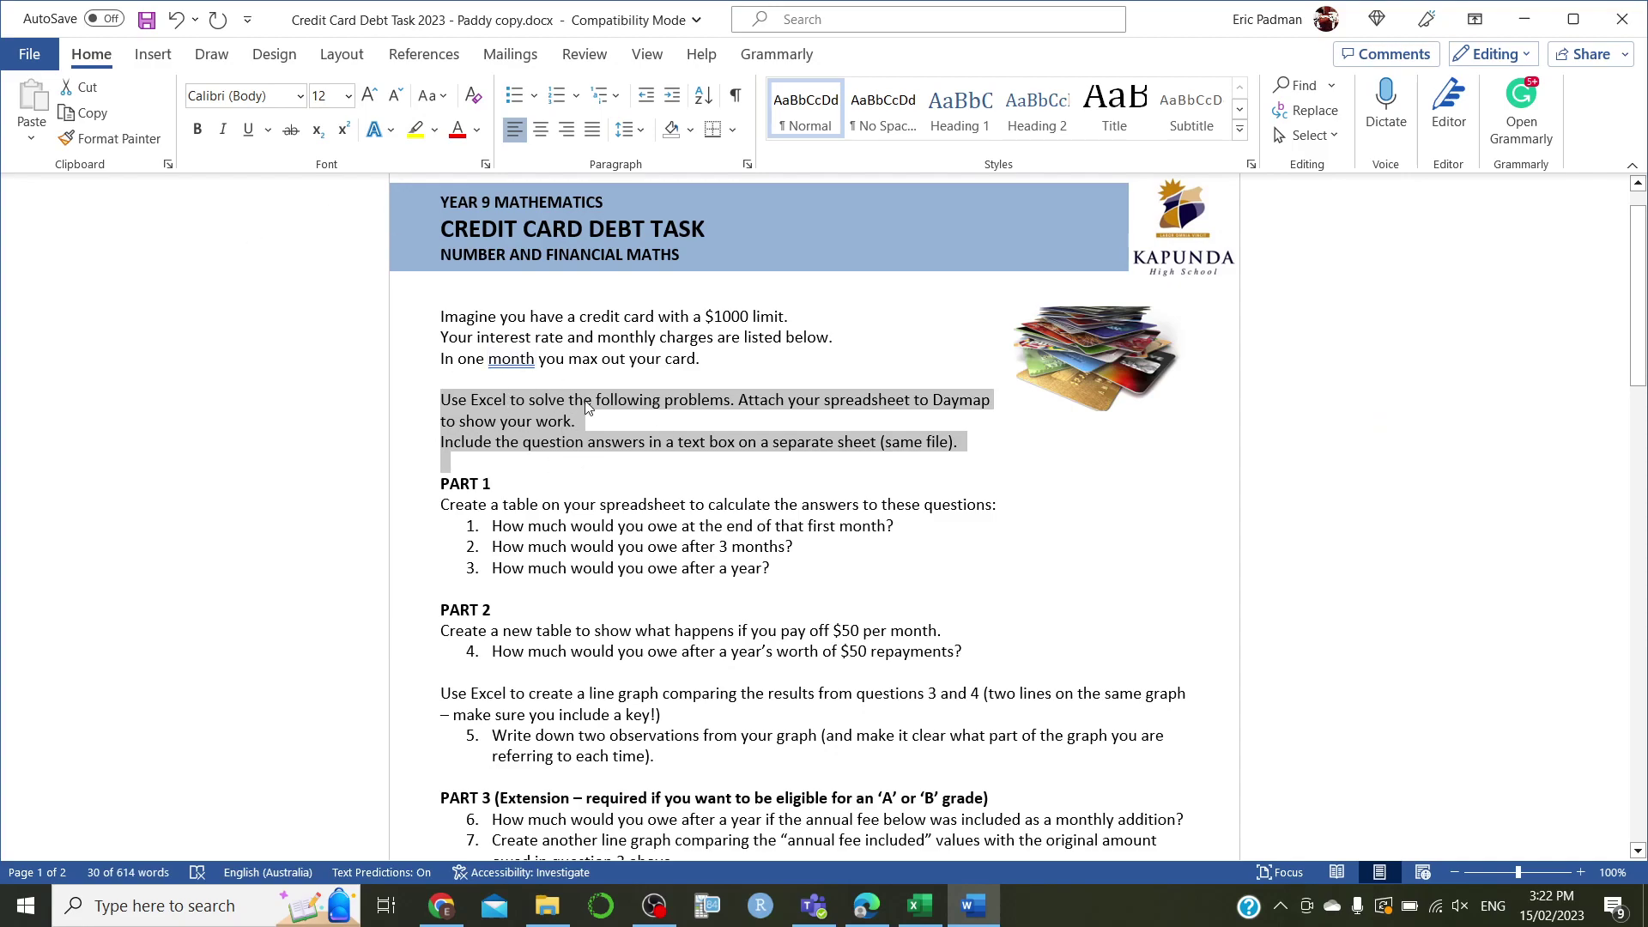
left_click(526, 505)
left_click_drag(444, 504, 960, 504)
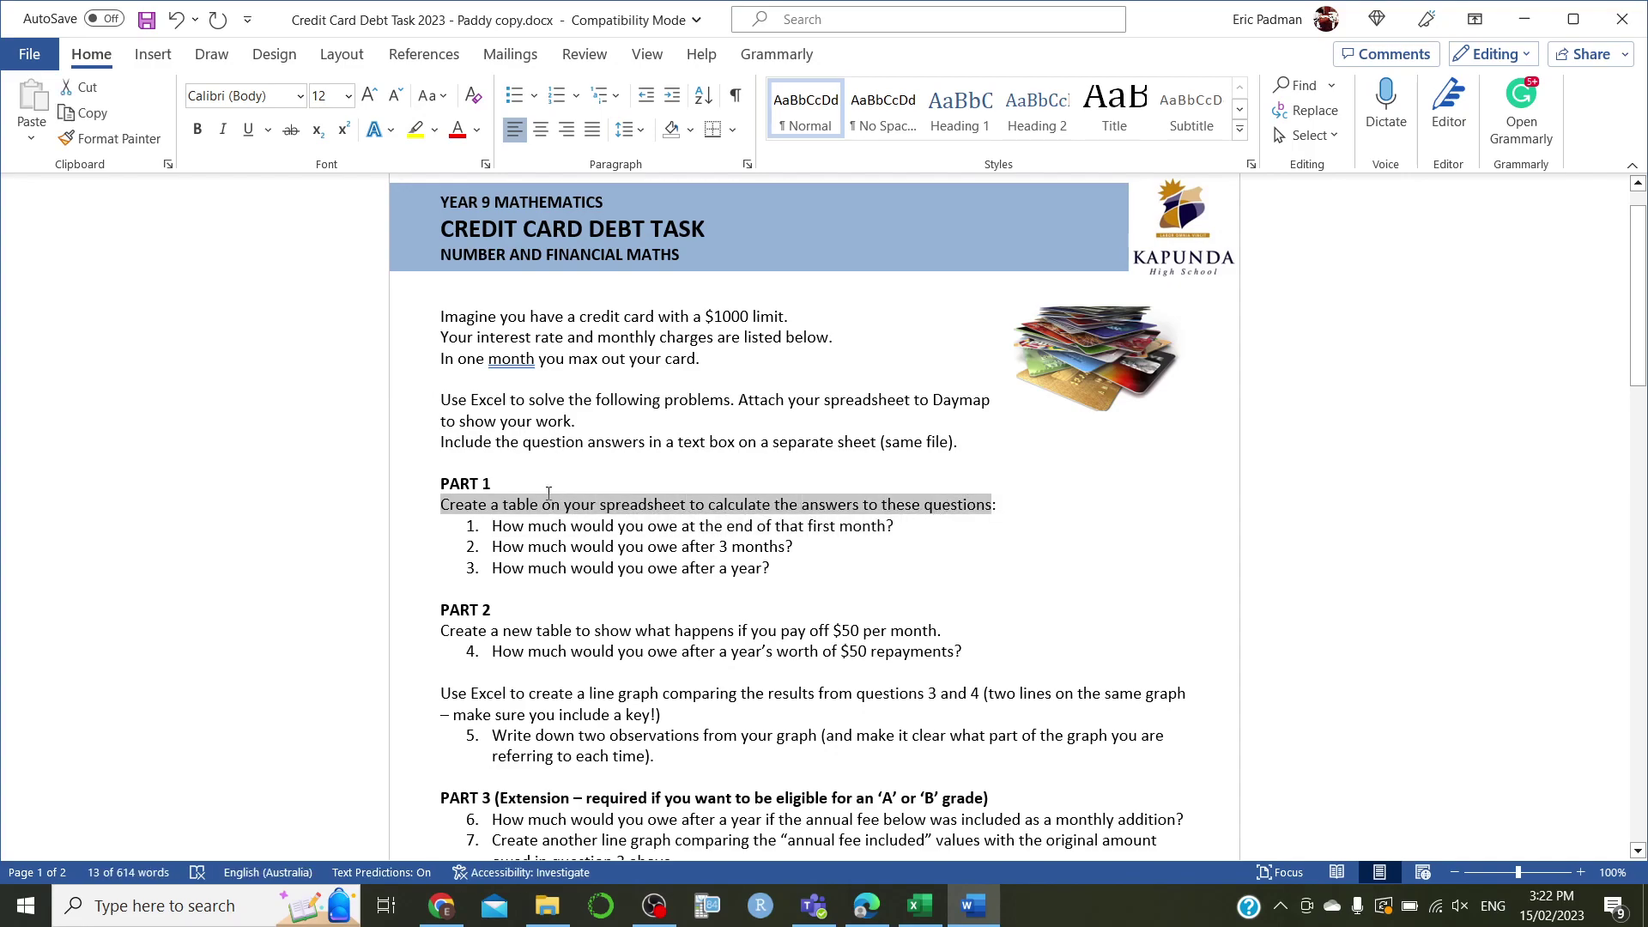
Highlight the Part 1 questions on owing after 1 month, 3 months and a year
double_click(712, 526)
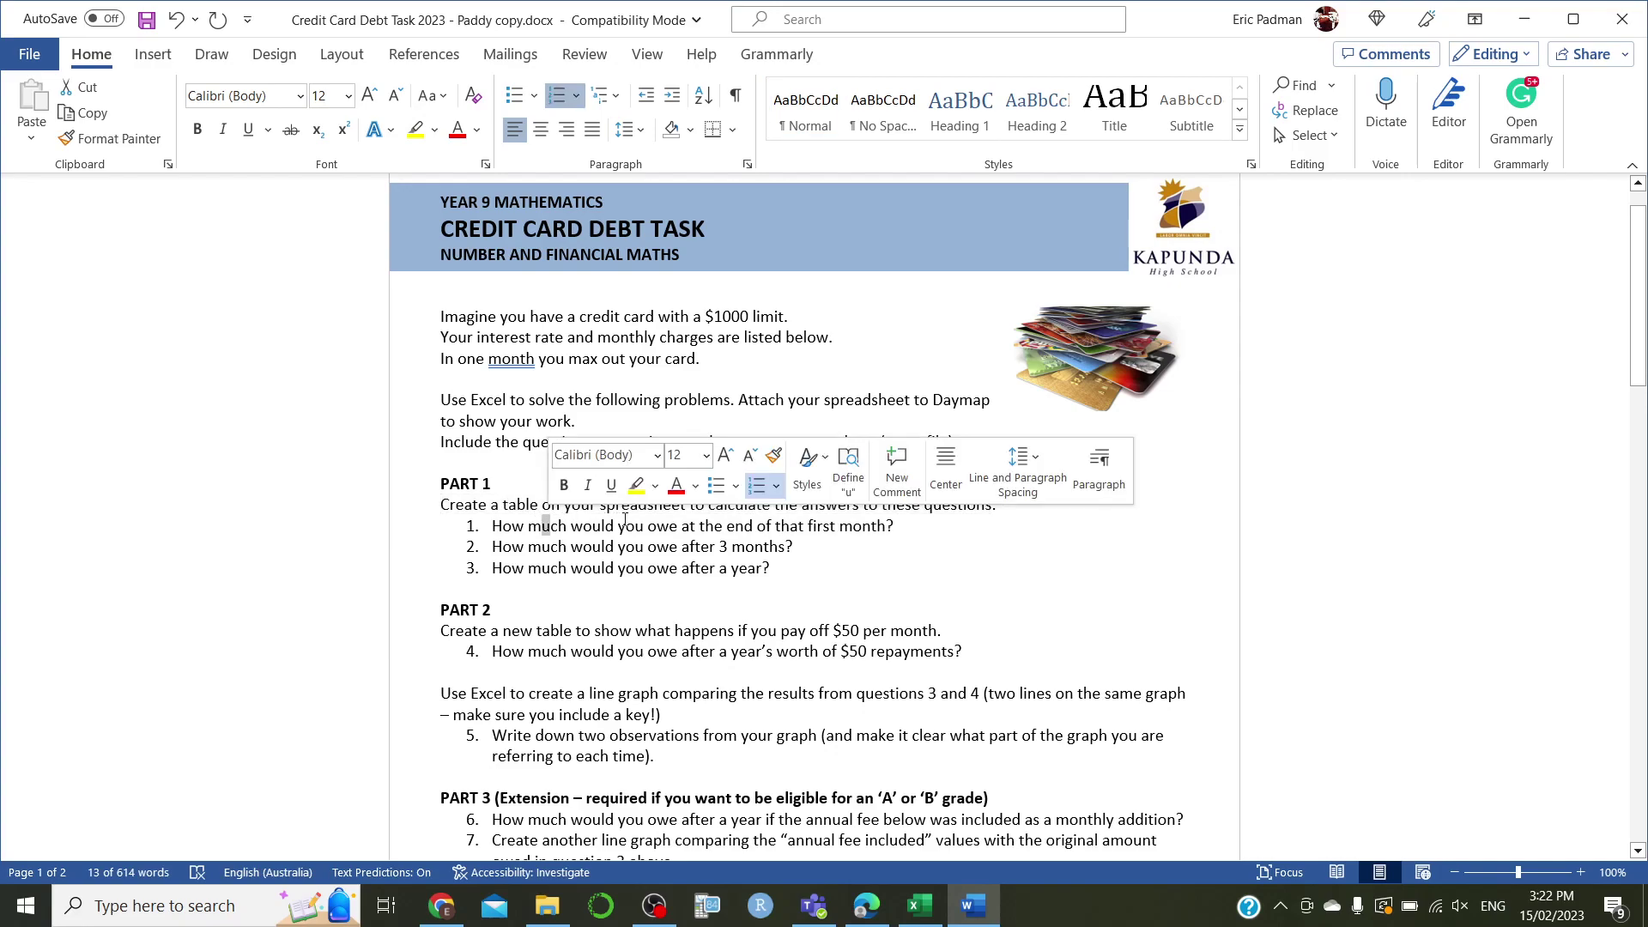
left_click_drag(713, 525, 743, 543)
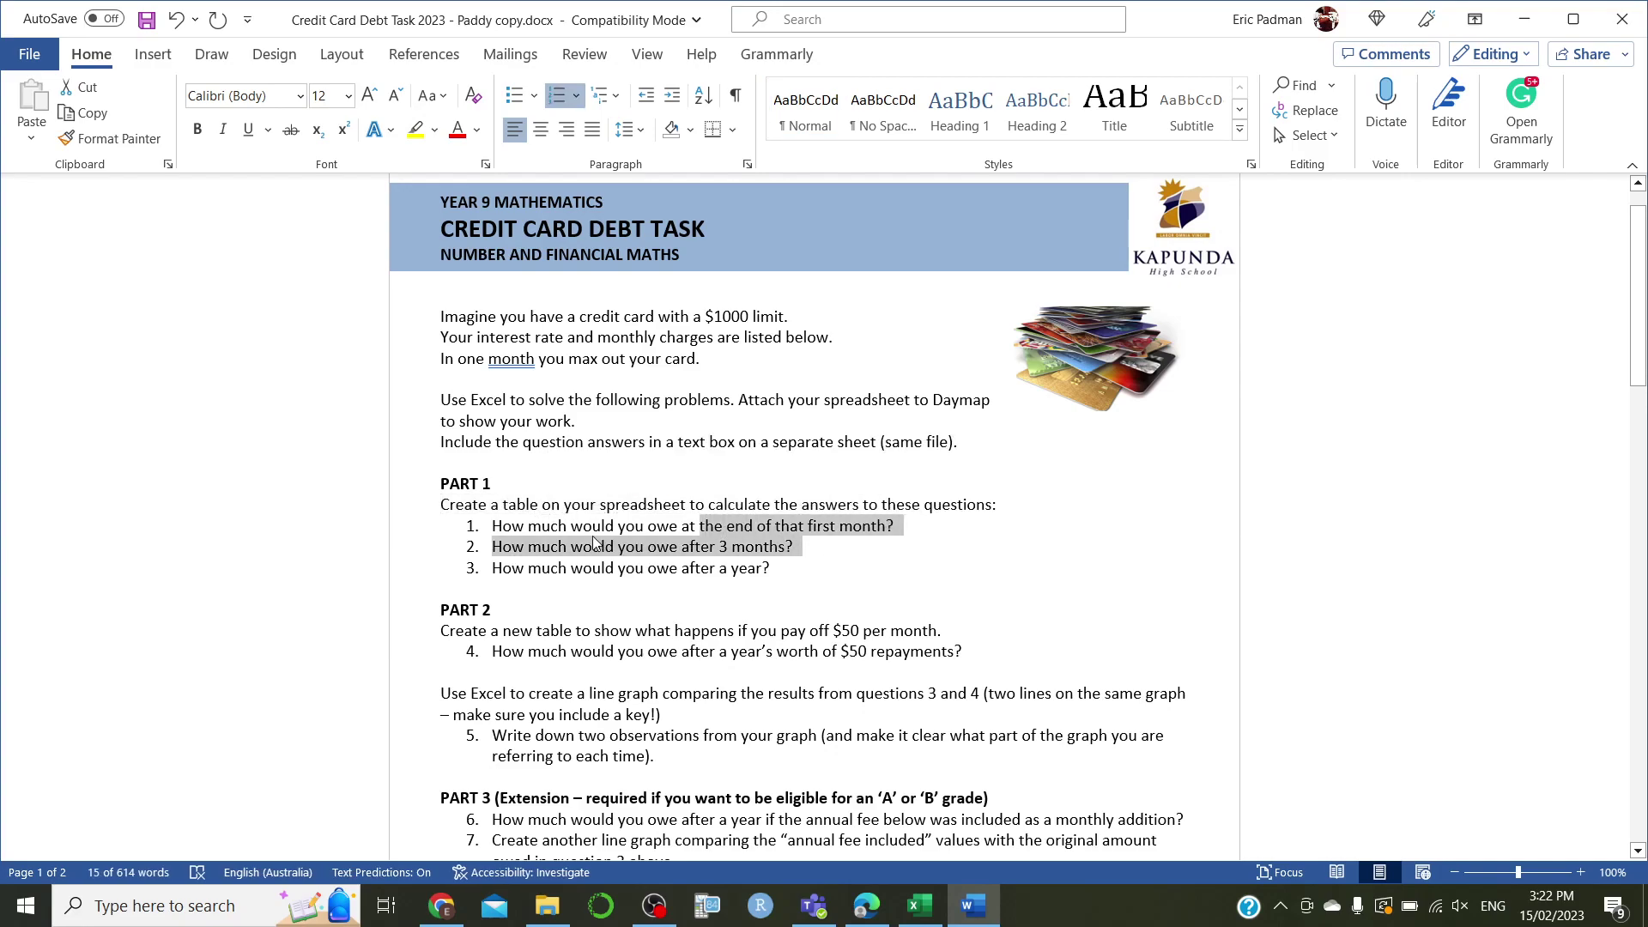
left_click(593, 546)
left_click_drag(543, 546, 793, 547)
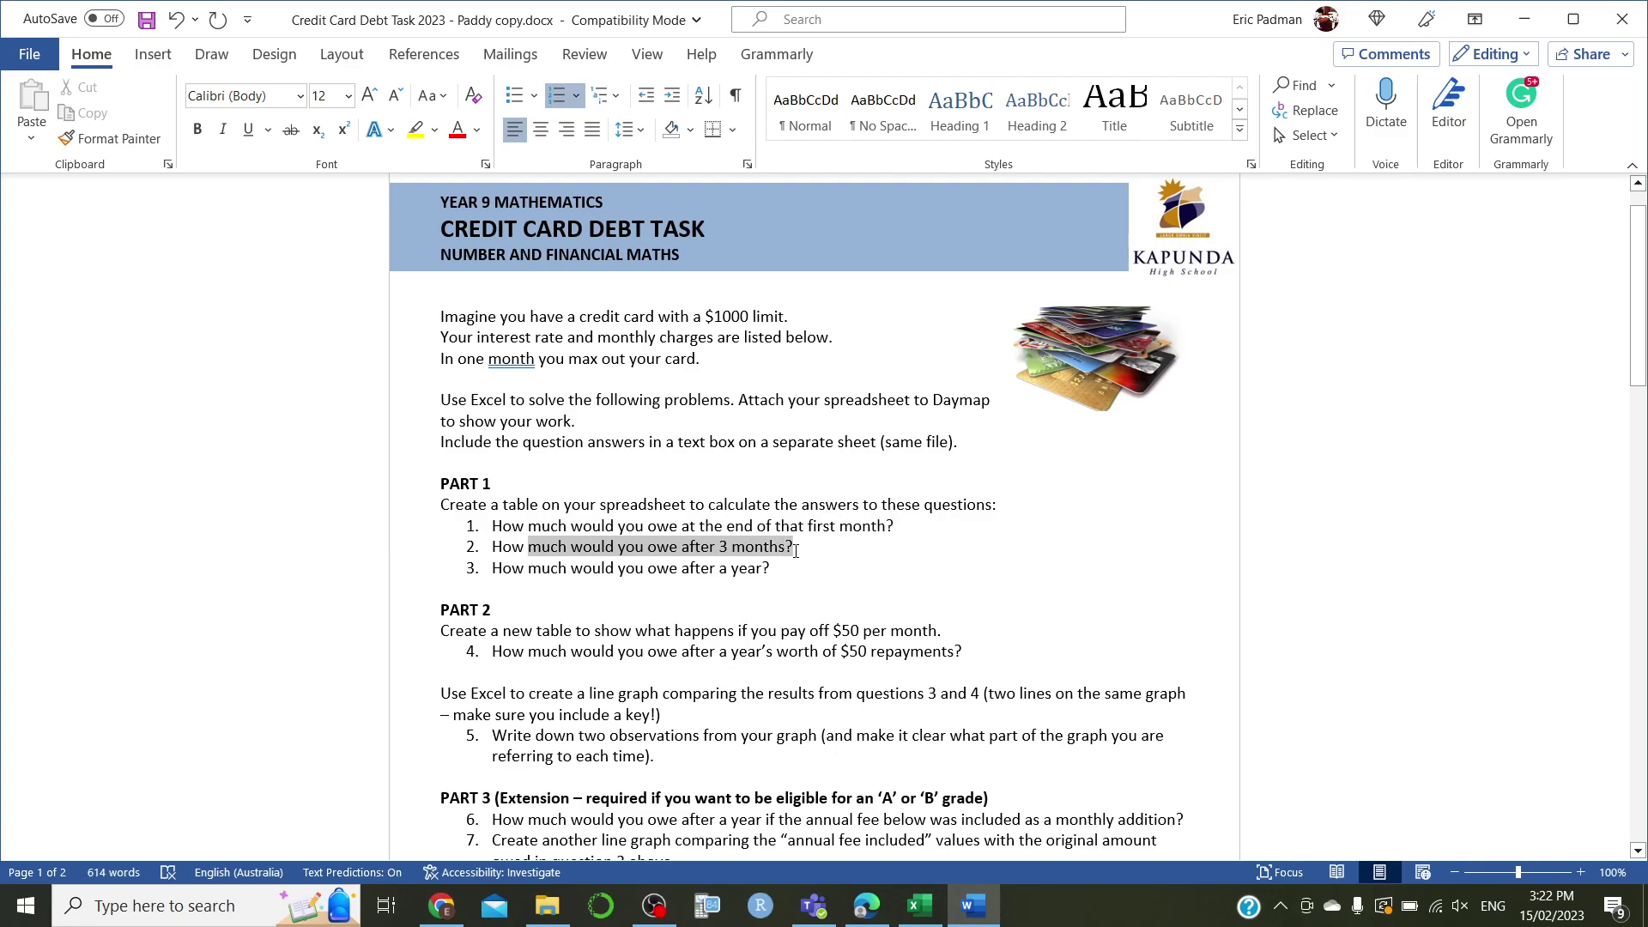
left_click_drag(503, 560, 809, 577)
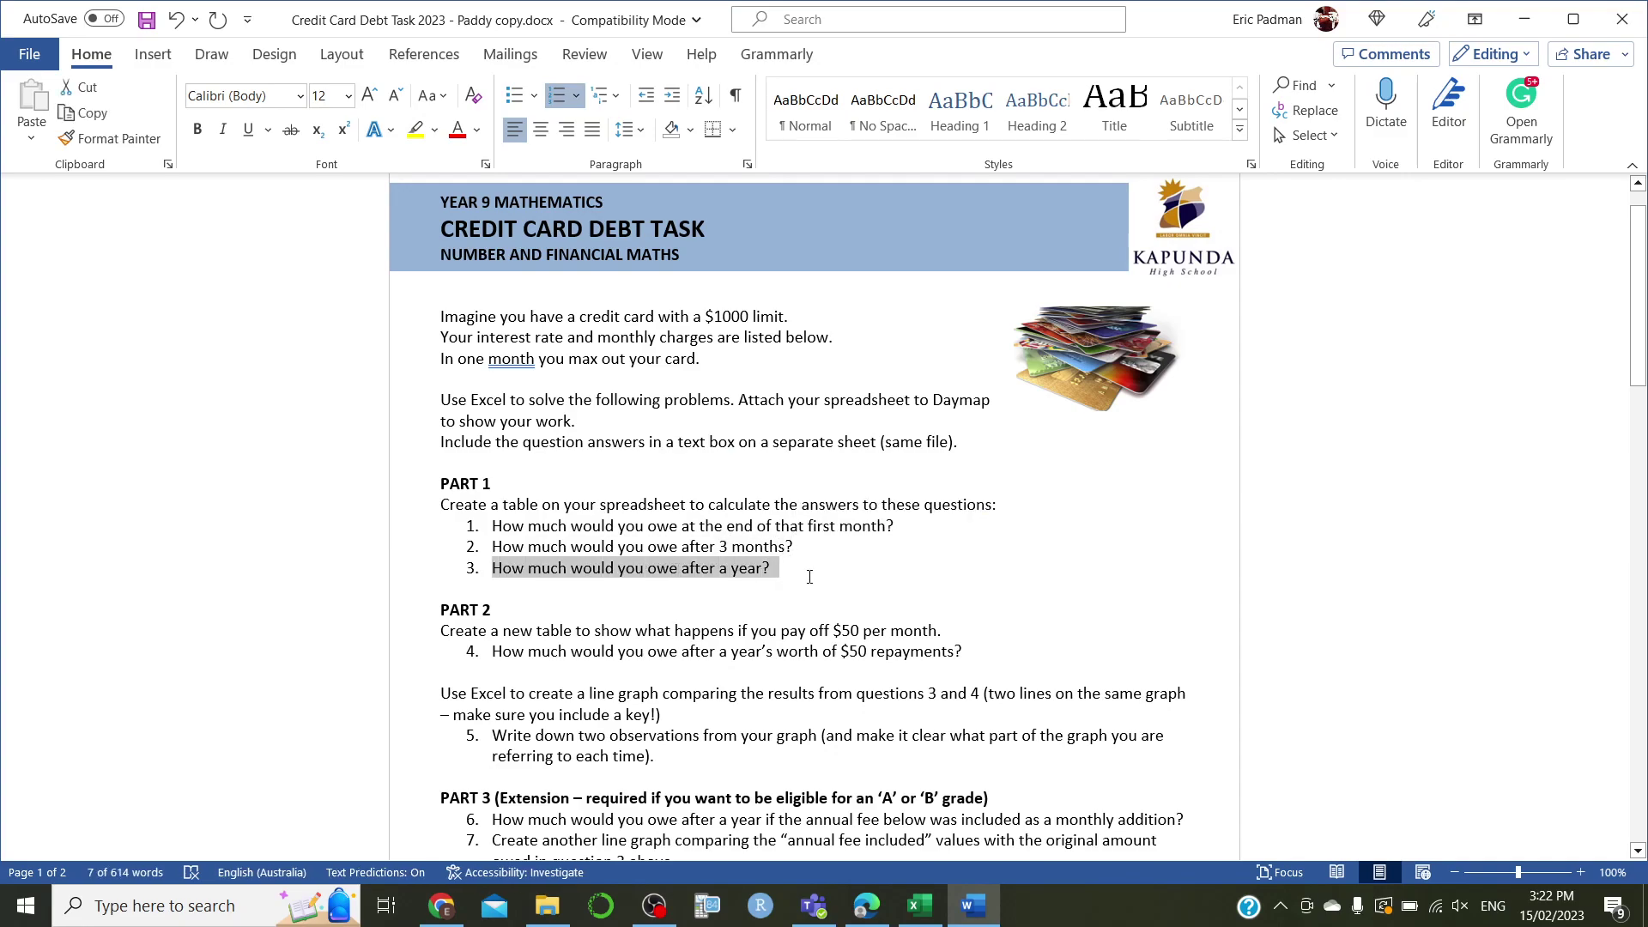
Check the 19.44% rate in B5 and $71.00 fee in B8, then view Word's Part 3
left_click(927, 915)
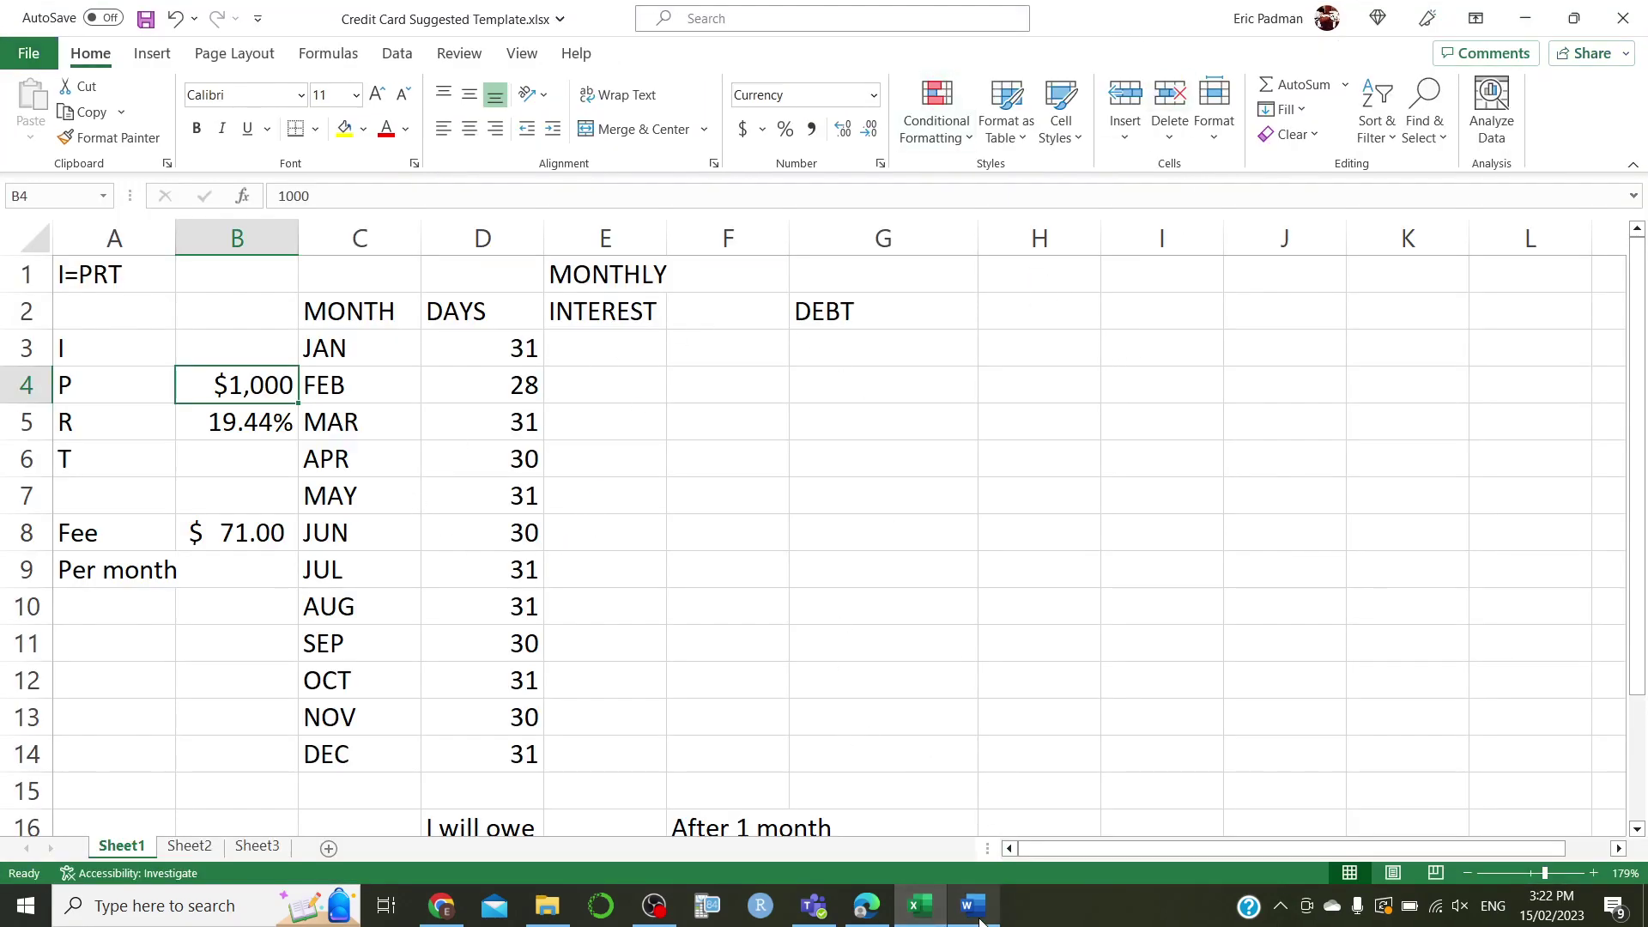
mouse_move(972, 908)
left_click(215, 420)
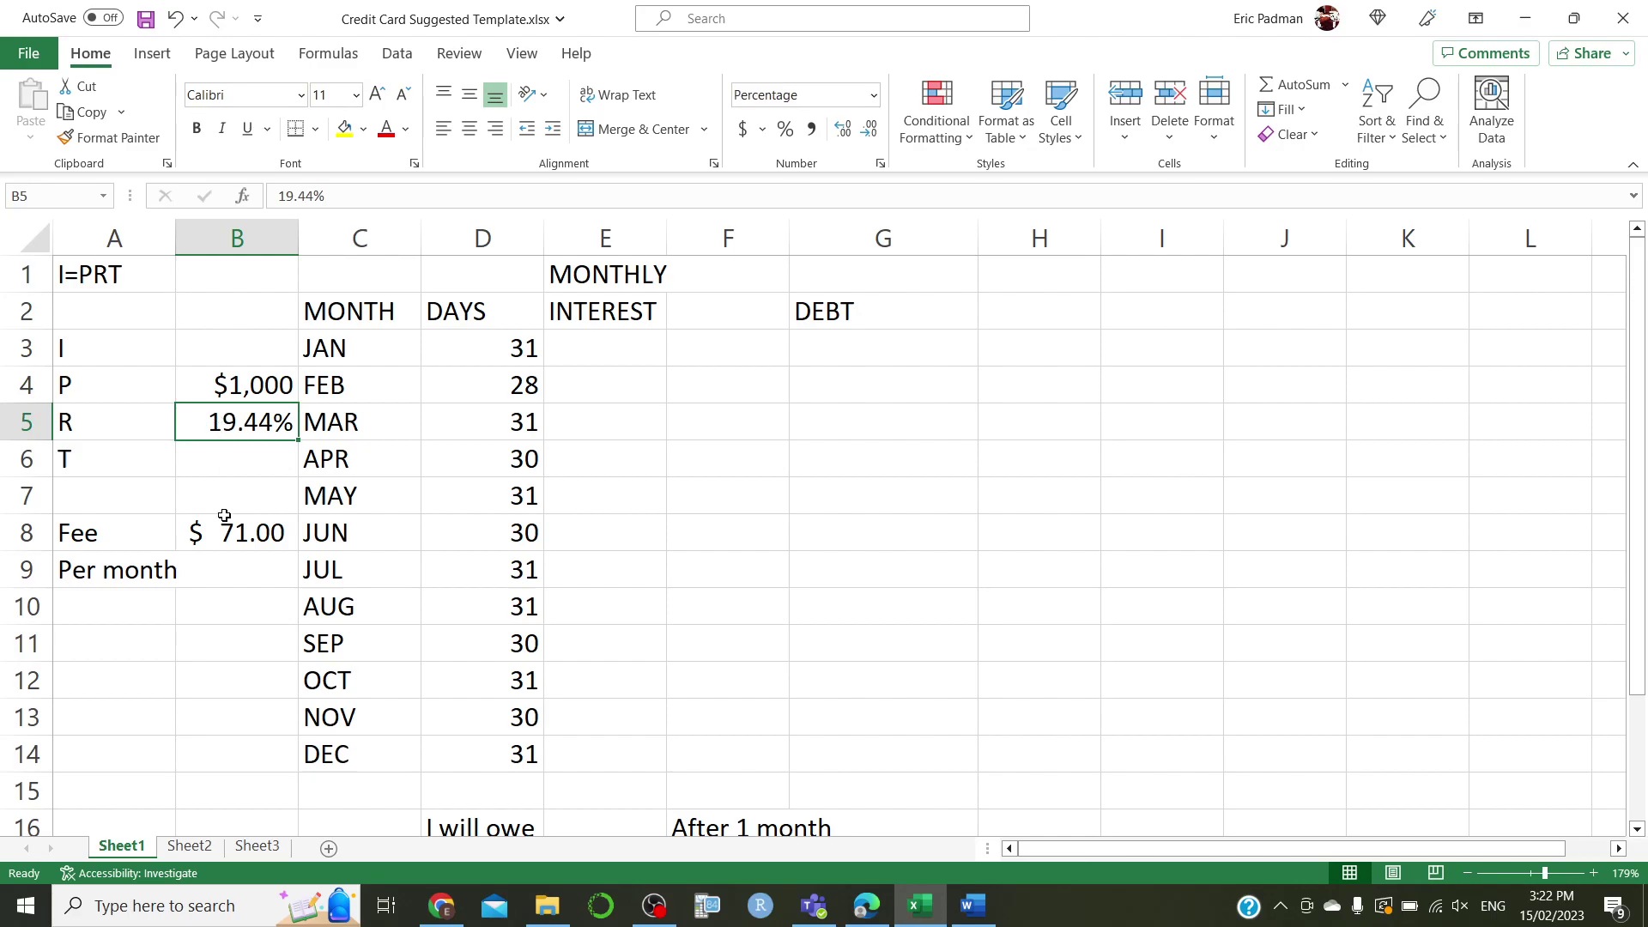
left_click(229, 527)
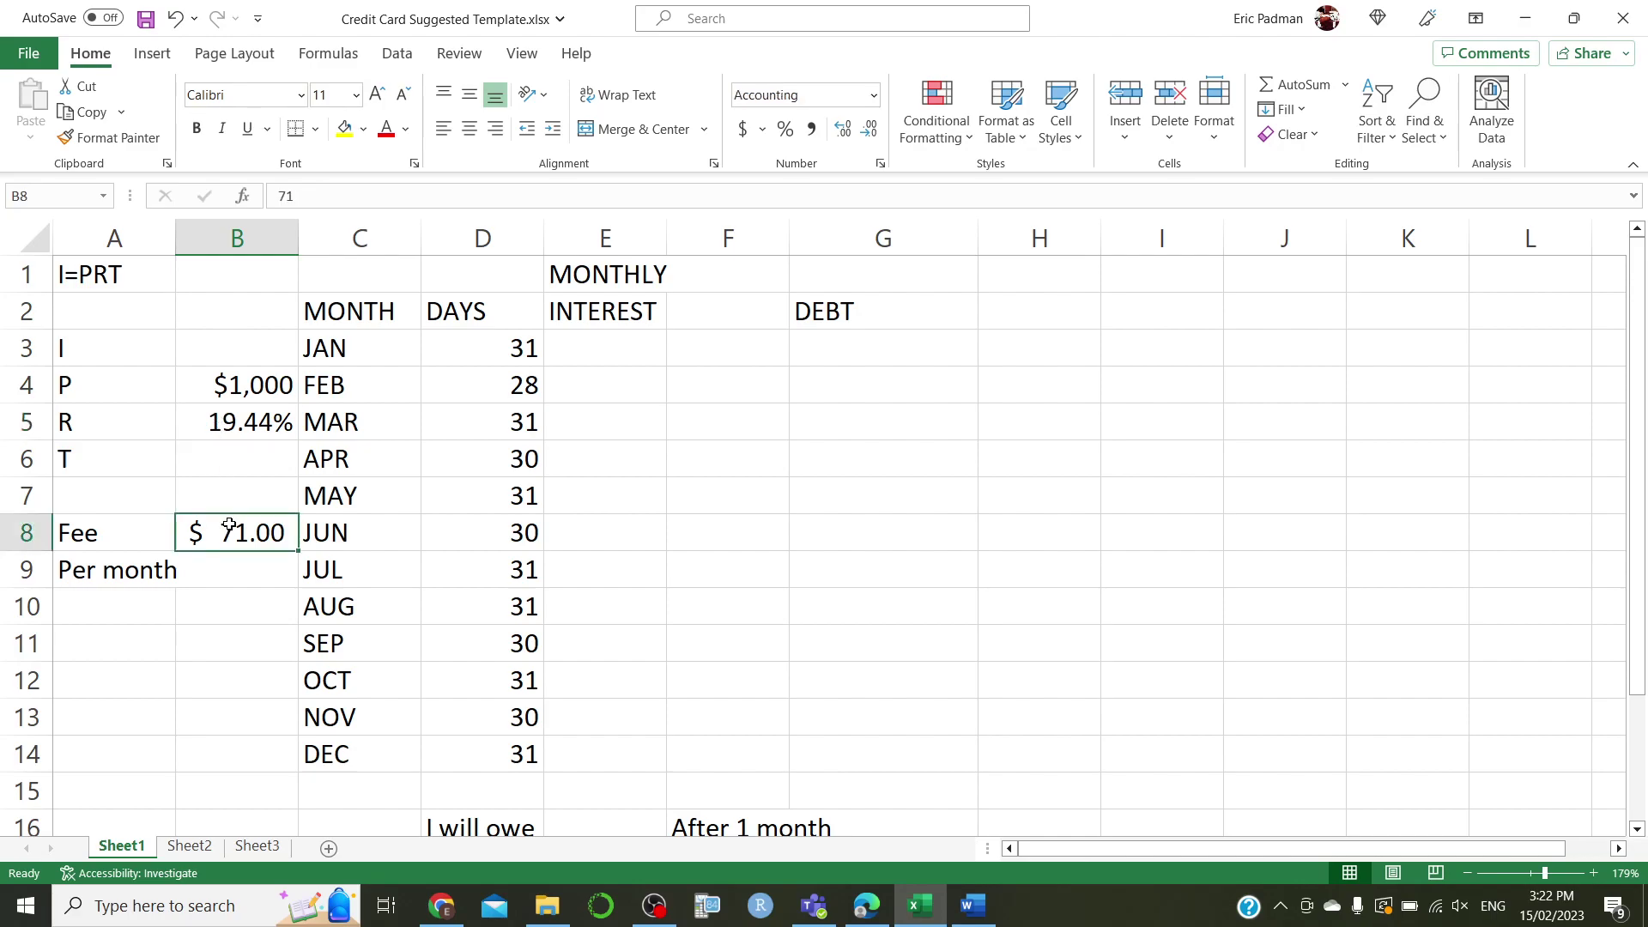
left_click(244, 425)
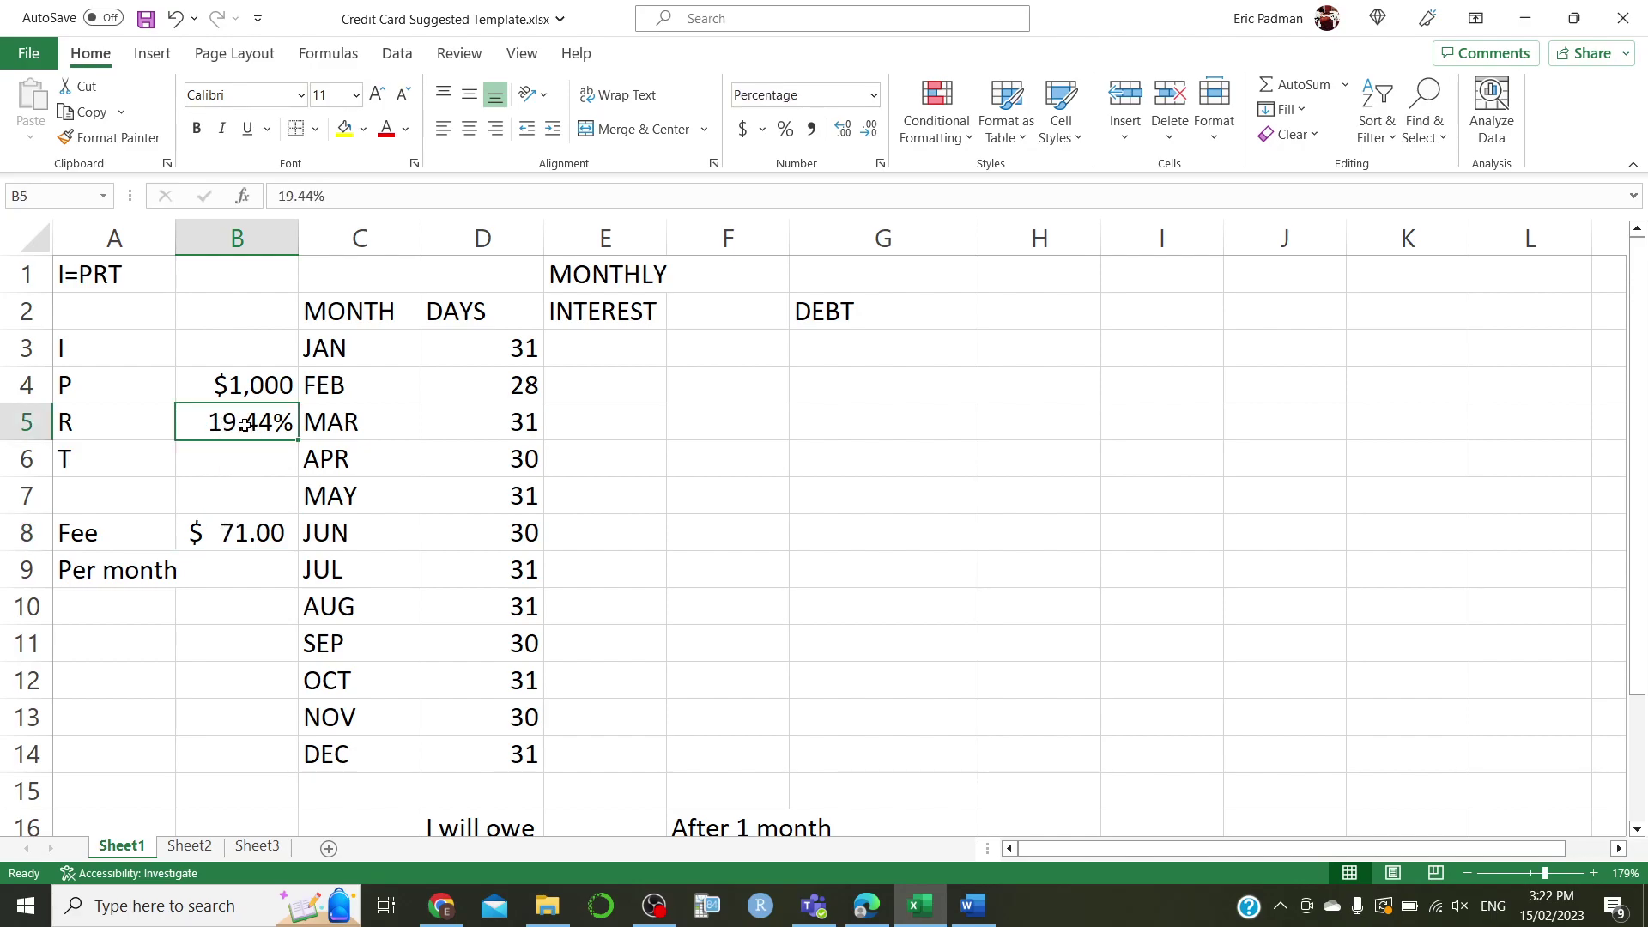
left_click(229, 528)
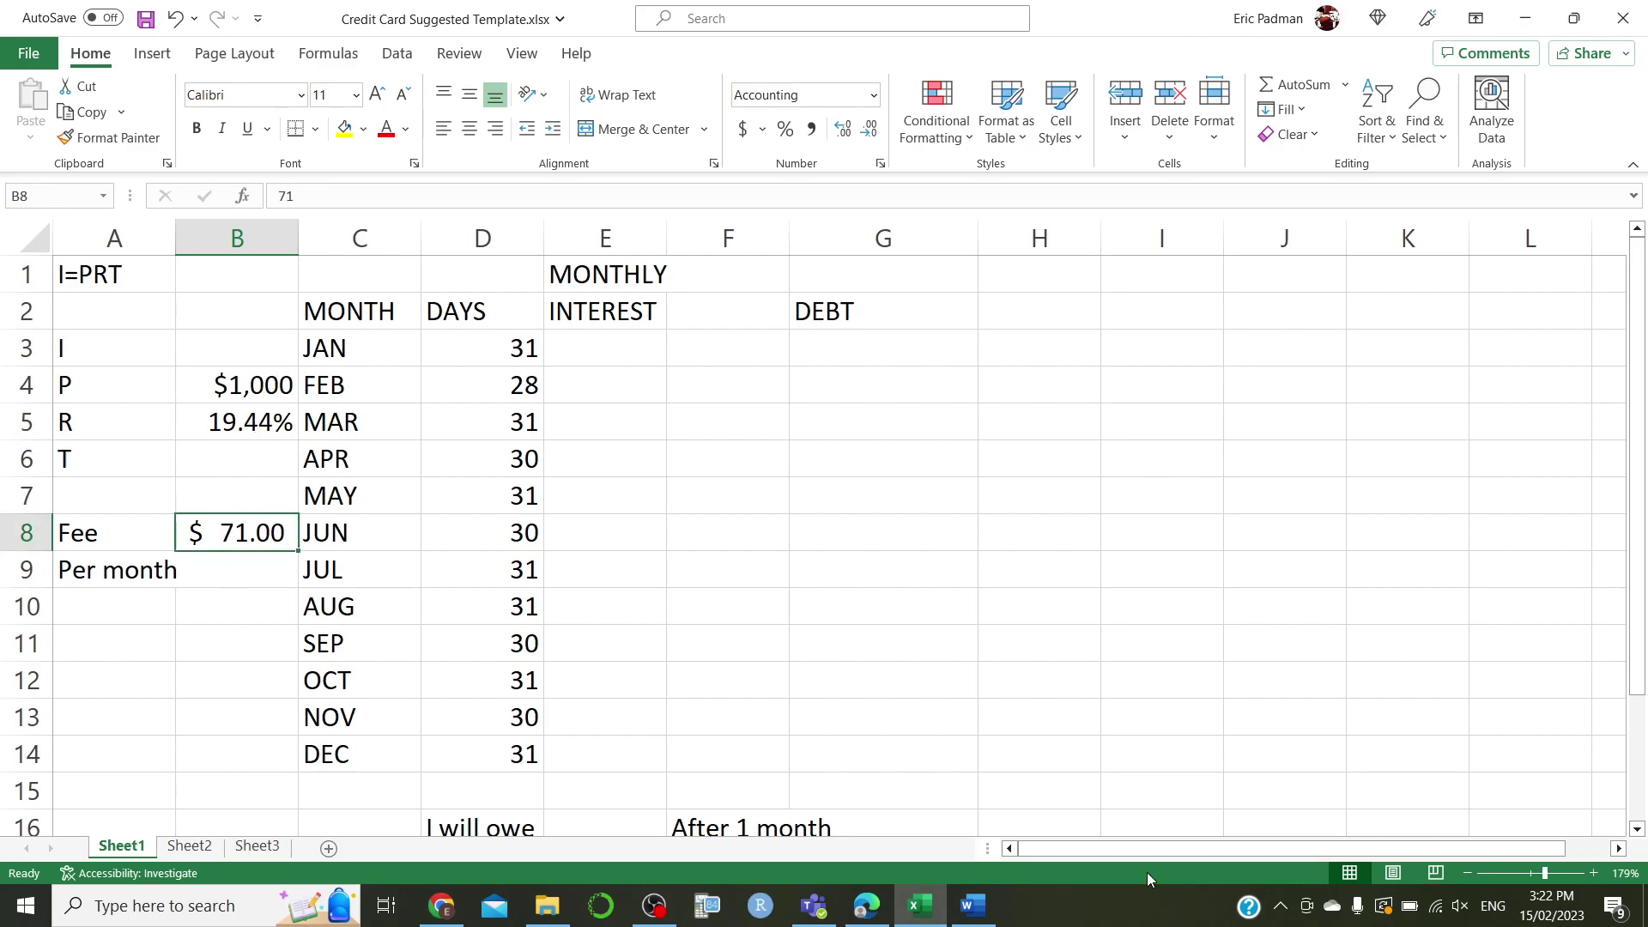
left_click(983, 911)
scroll(845, 532, "down", 8)
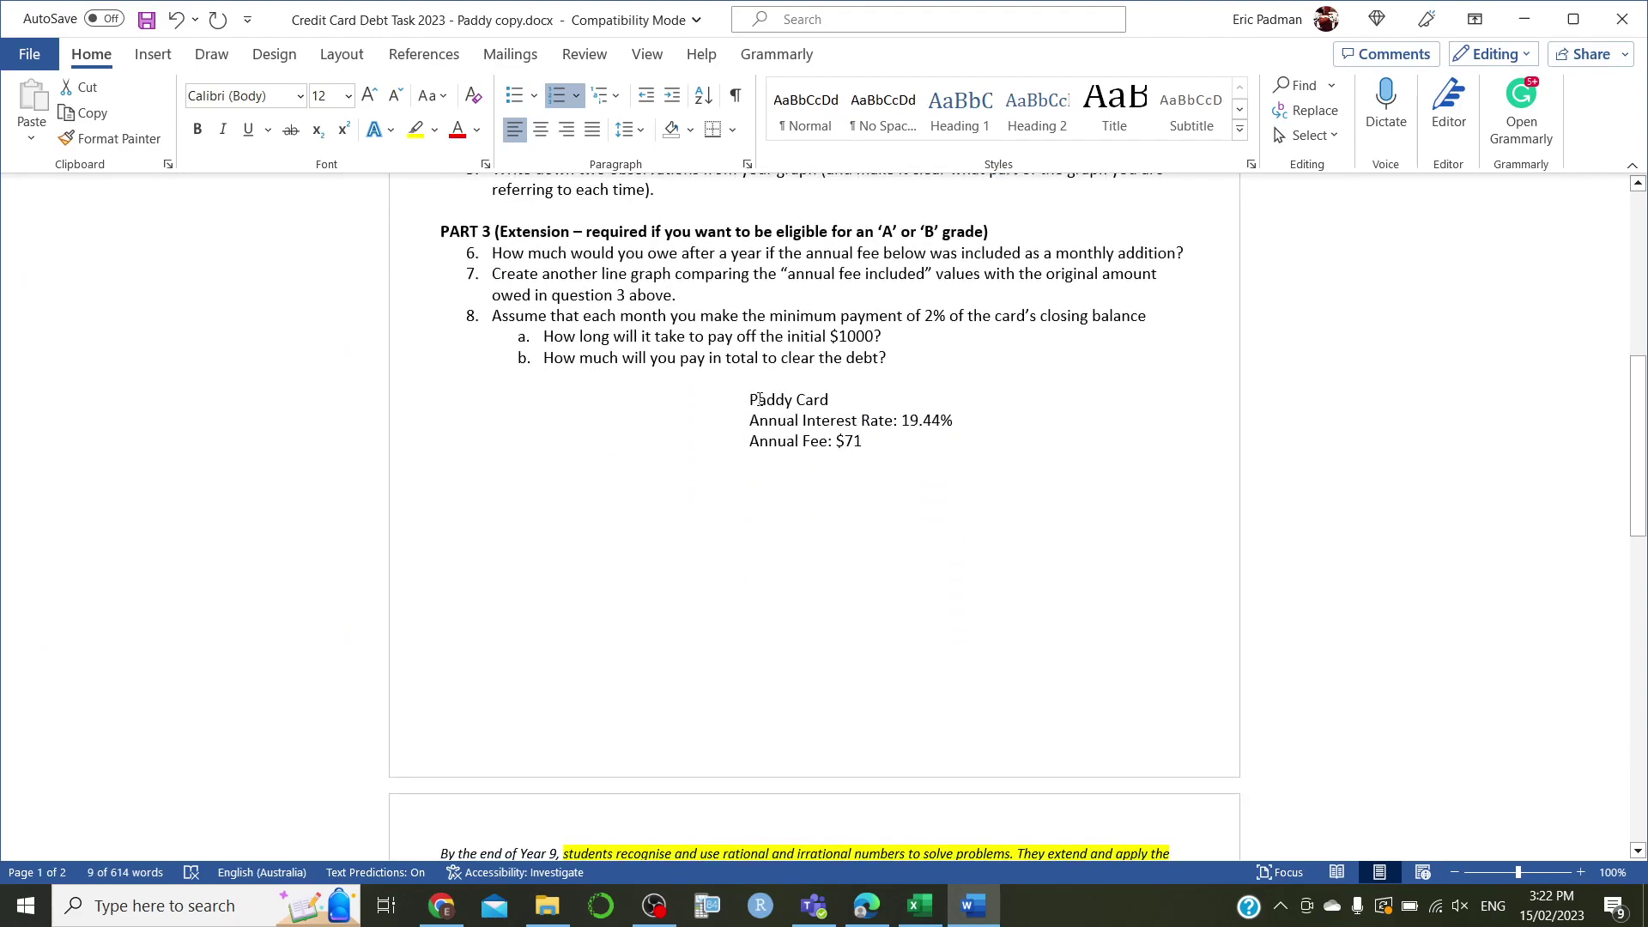
left_click_drag(758, 399, 941, 435)
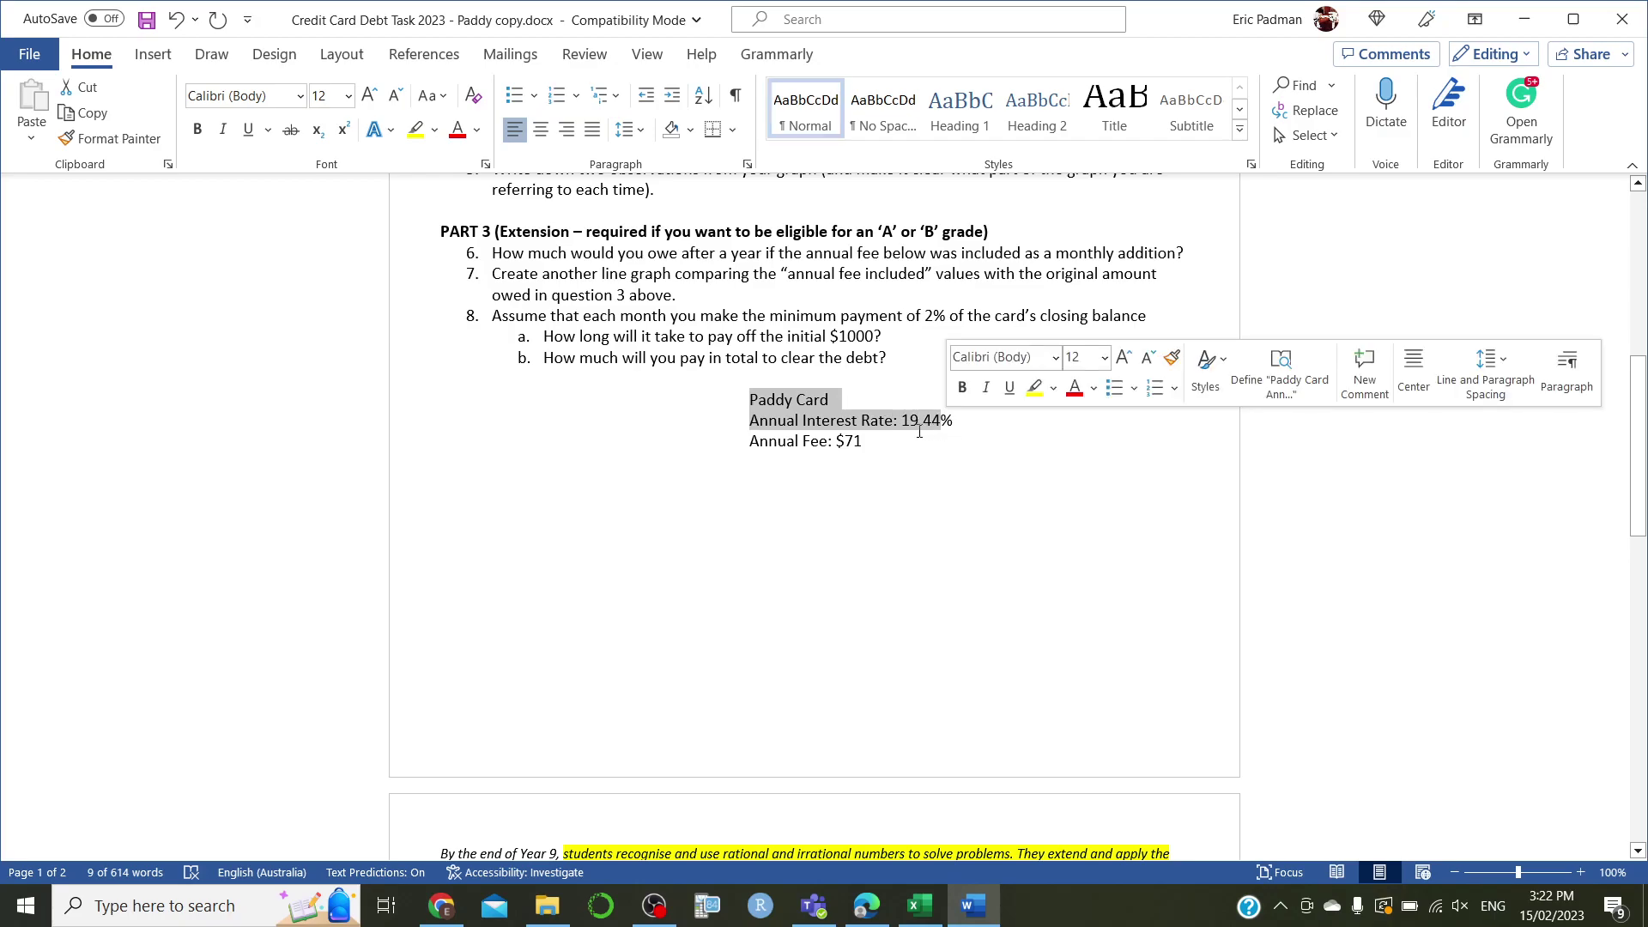
left_click(914, 431)
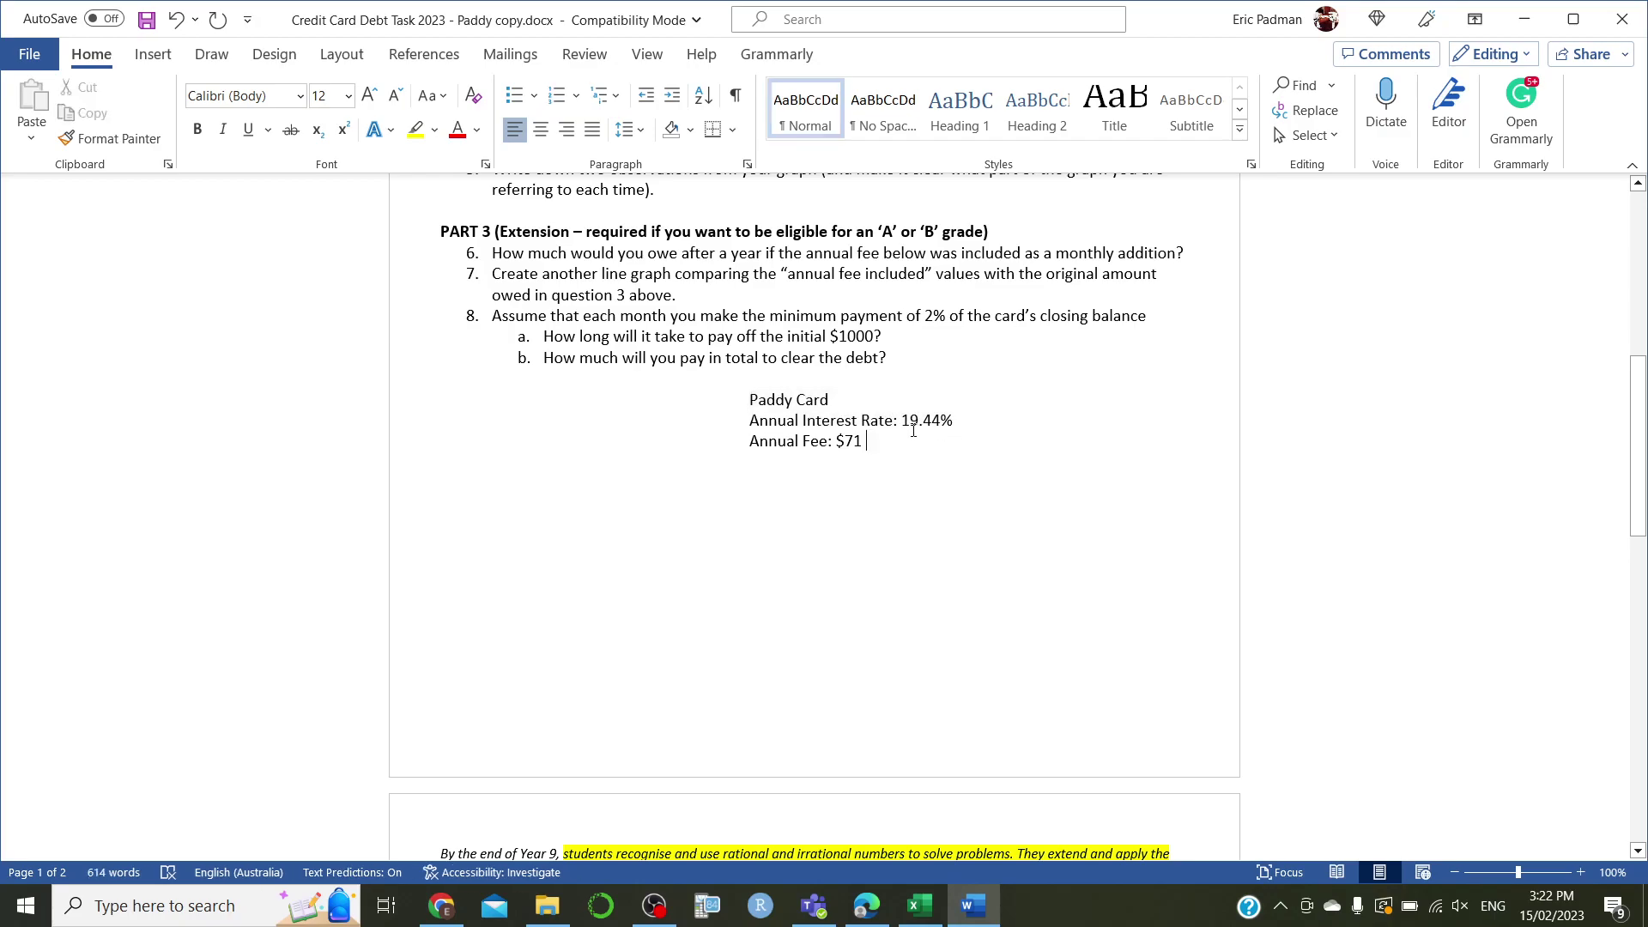
double_click(842, 440)
left_click(434, 522)
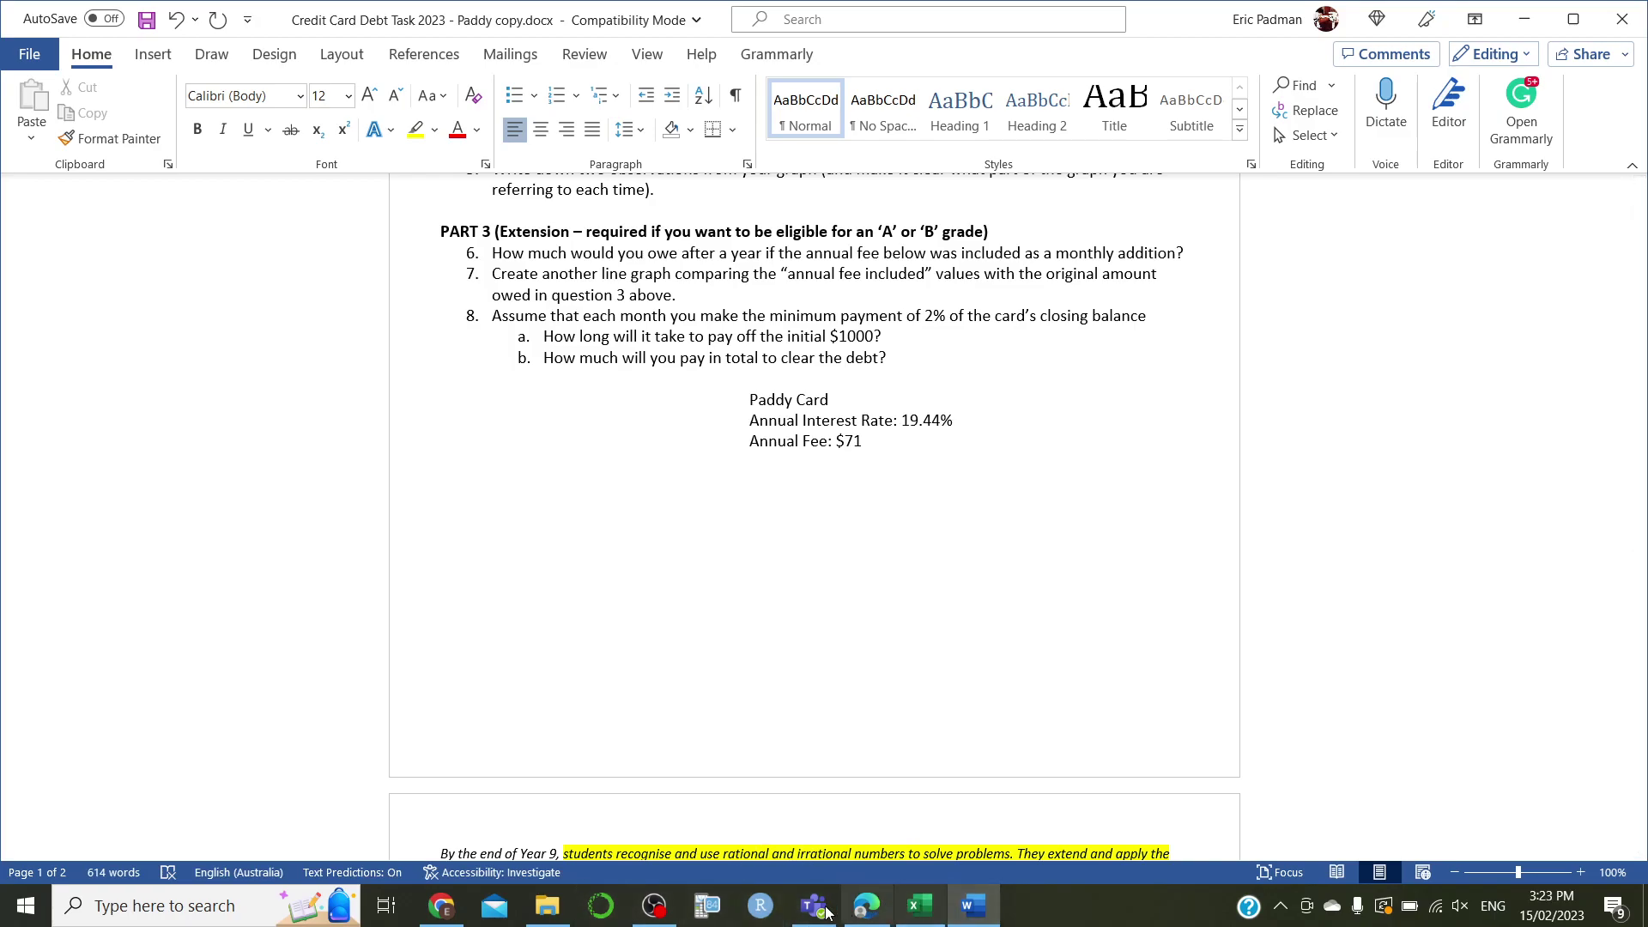
Re-check the 19.44% rate, $71.00 fee and the I=PRT note in A1 of the template
left_click(920, 906)
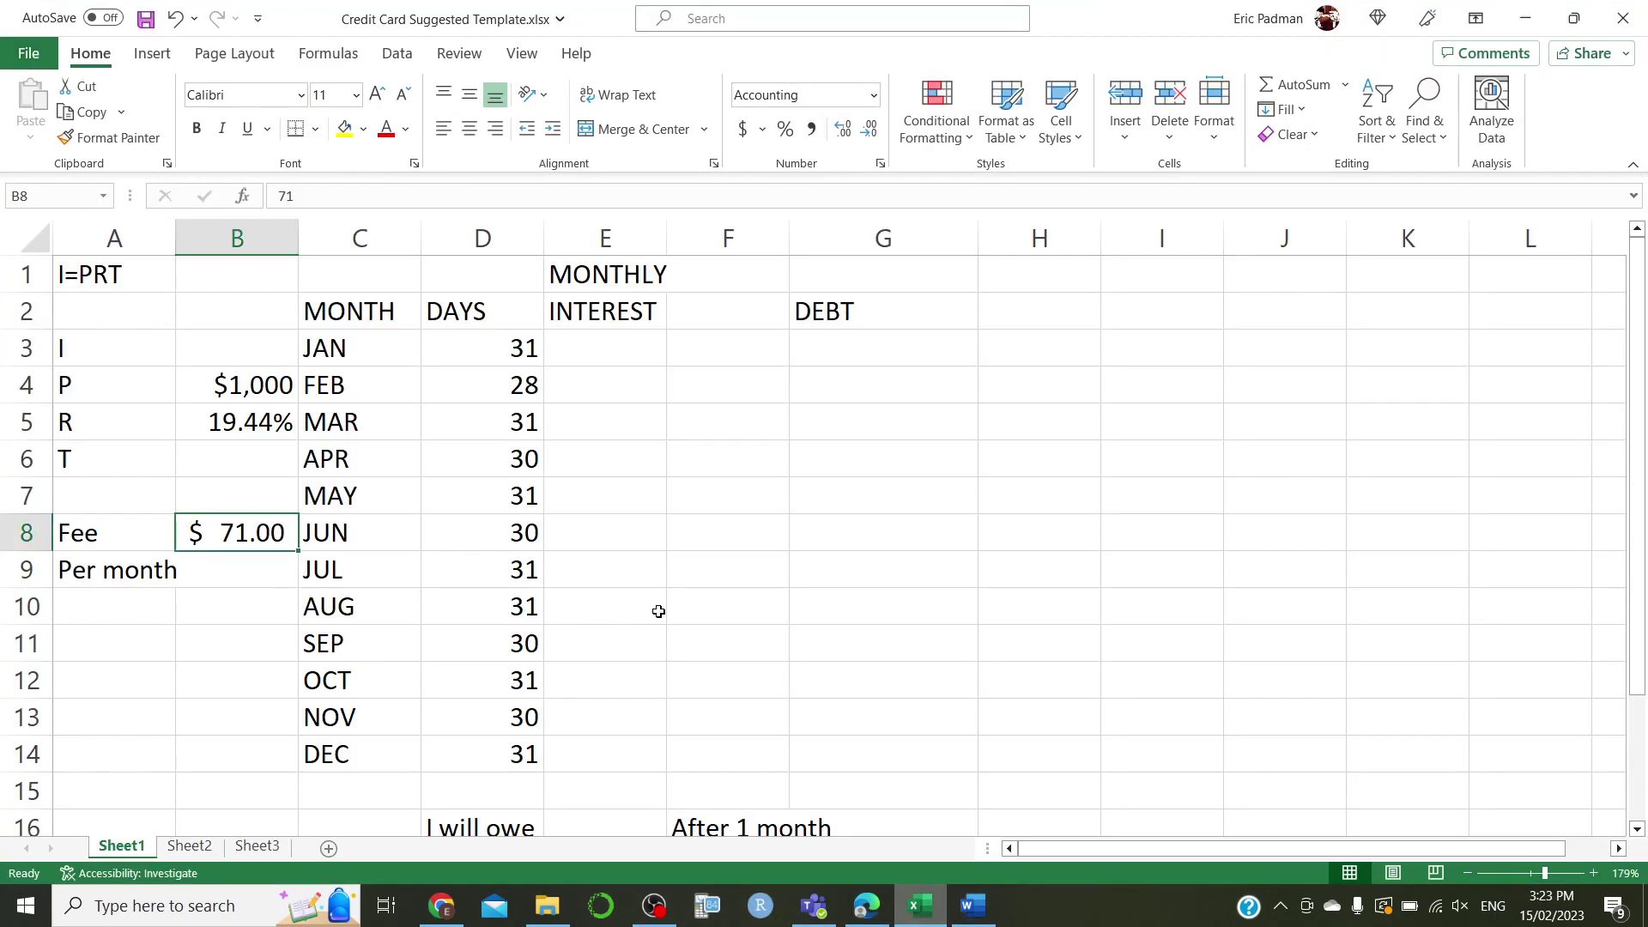
left_click(239, 427)
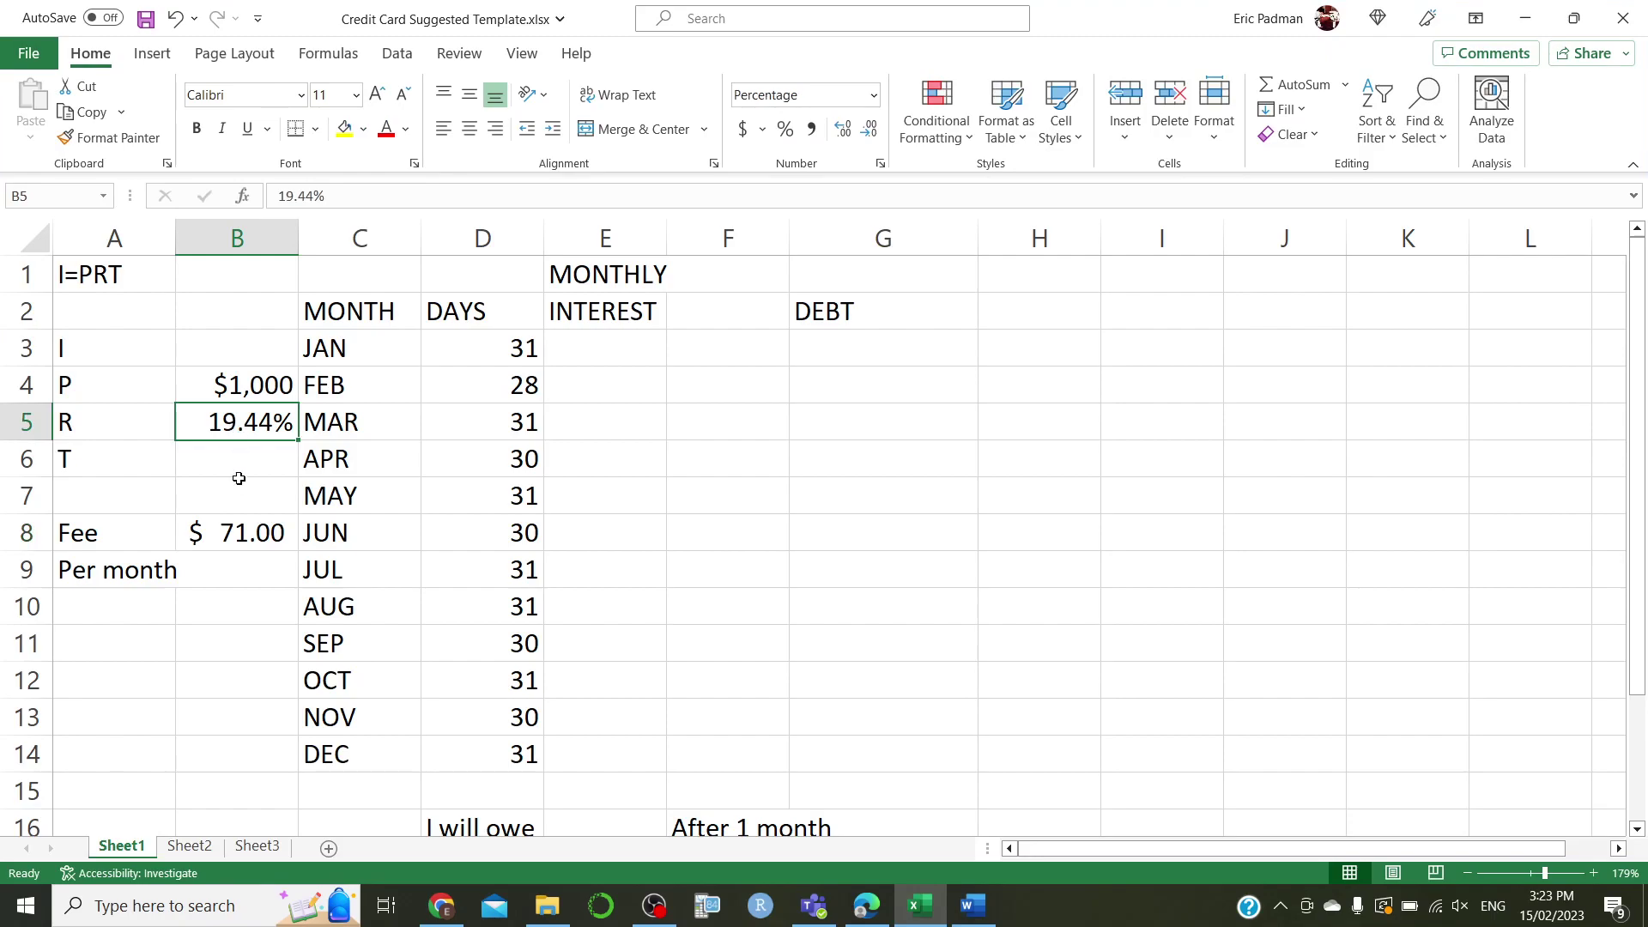
left_click(229, 535)
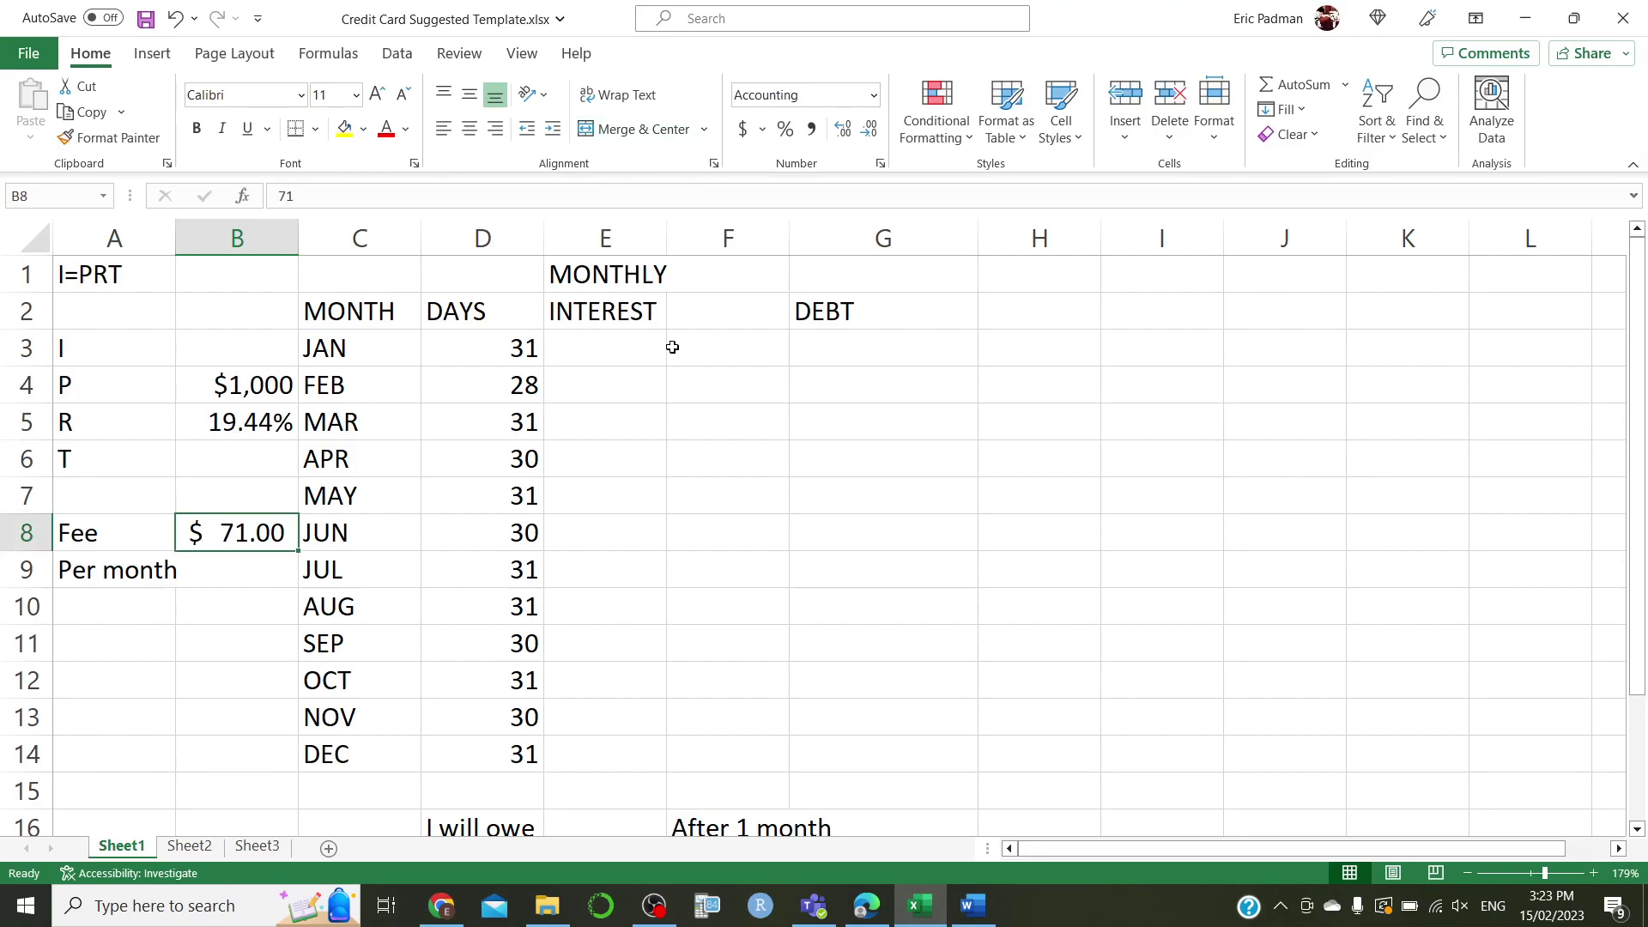
left_click(625, 347)
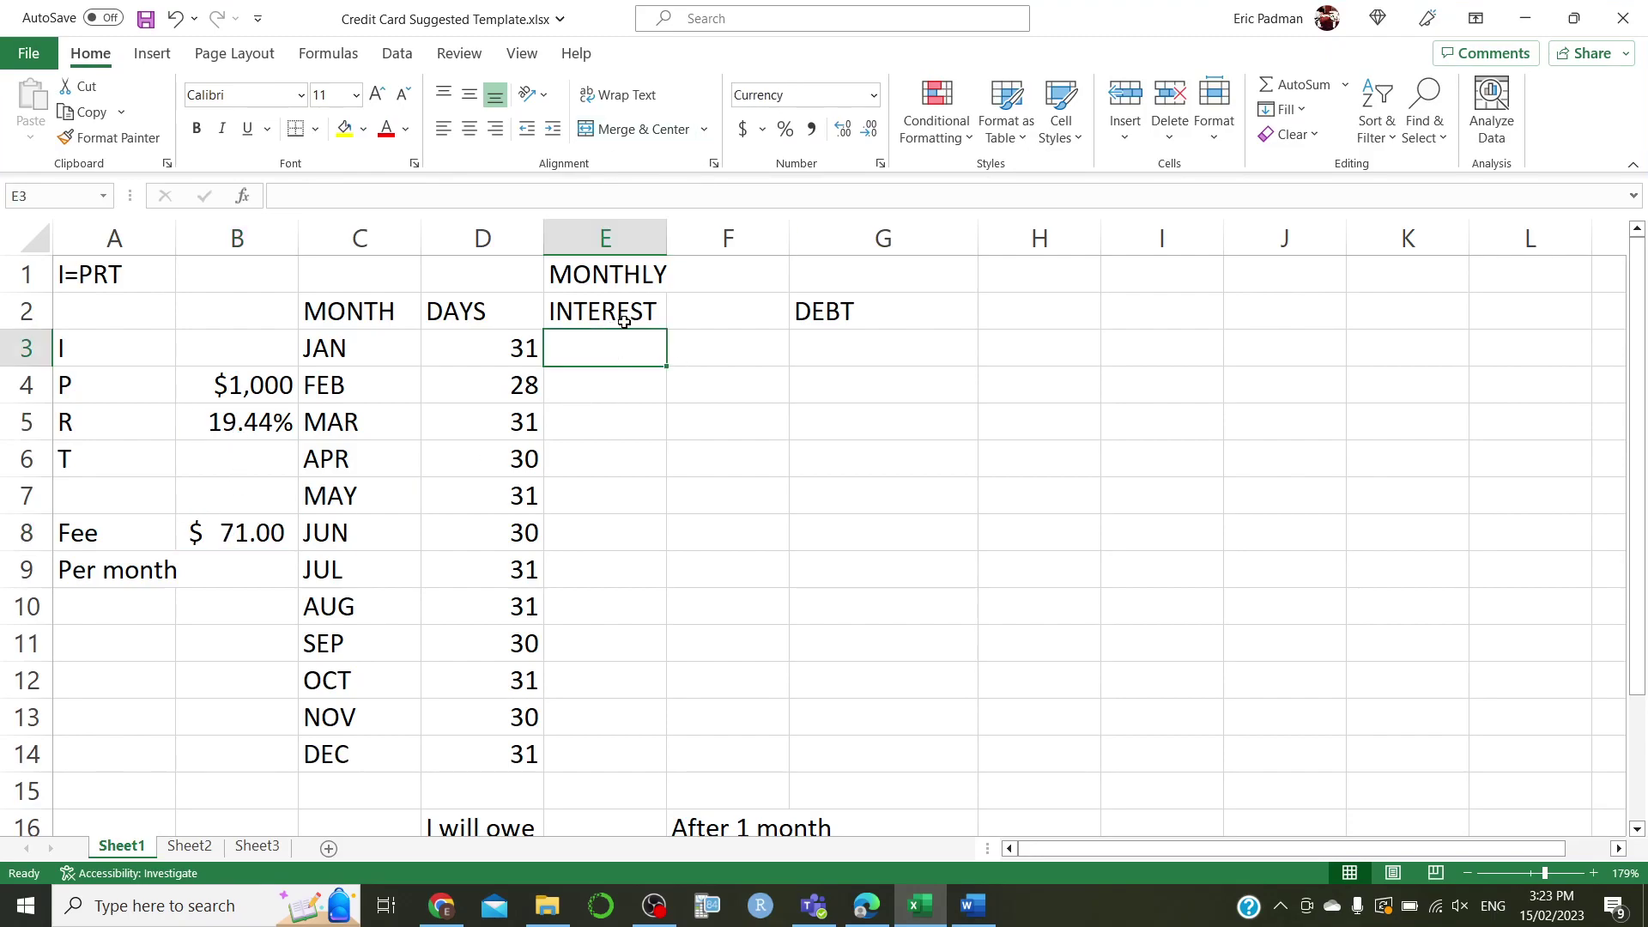
left_click(104, 275)
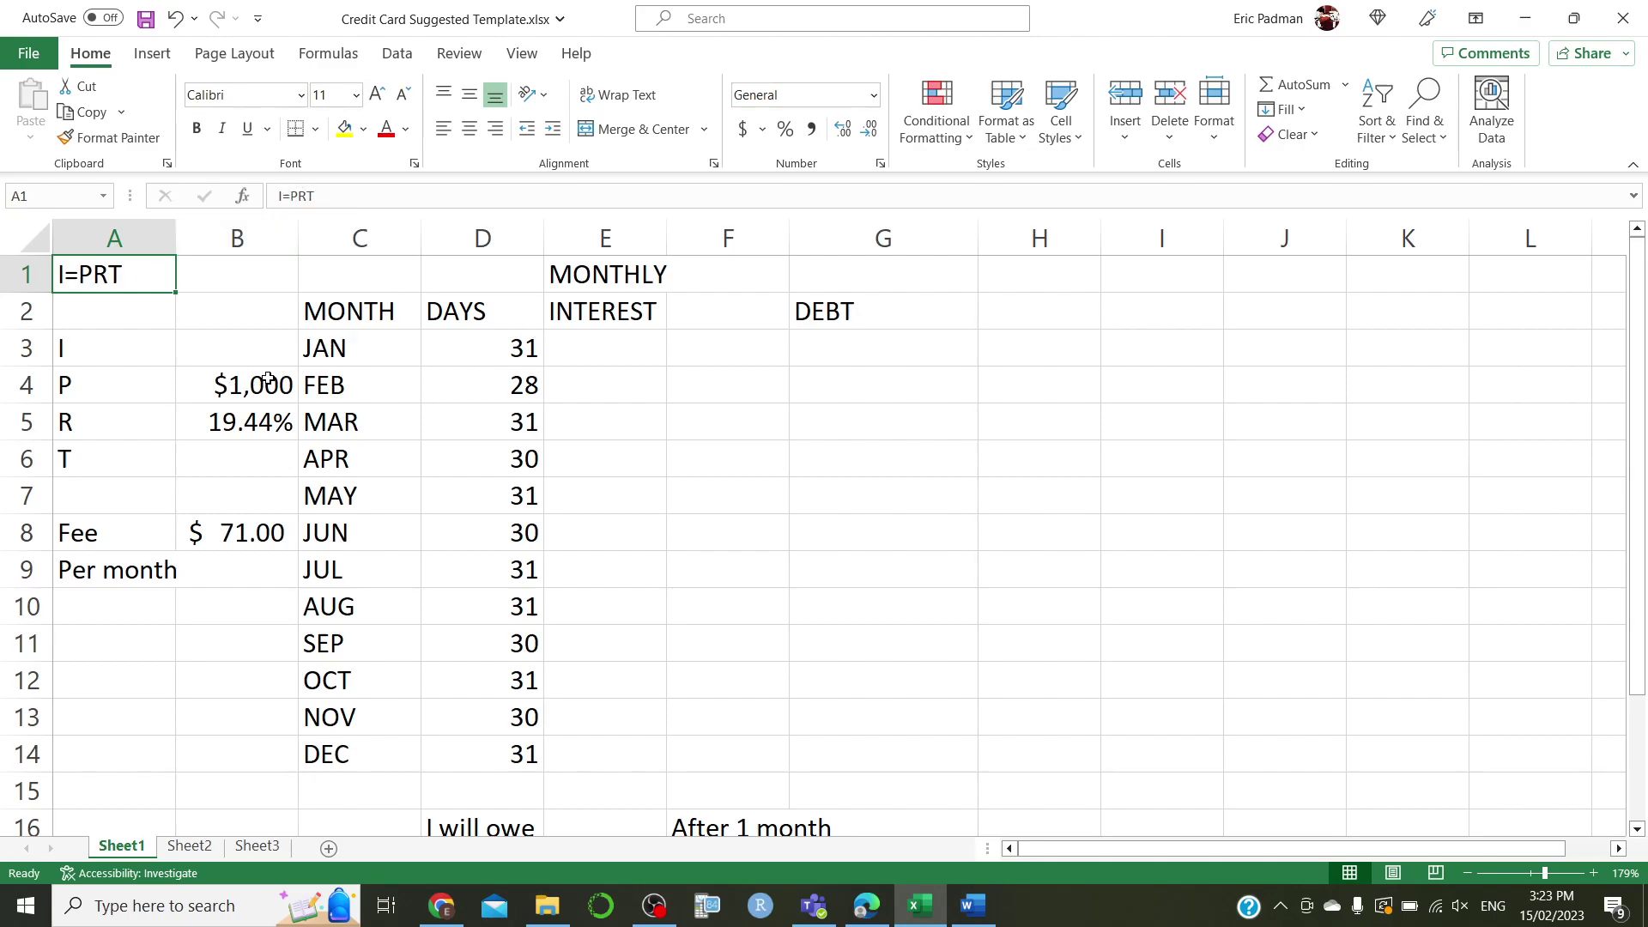
left_click(305, 196)
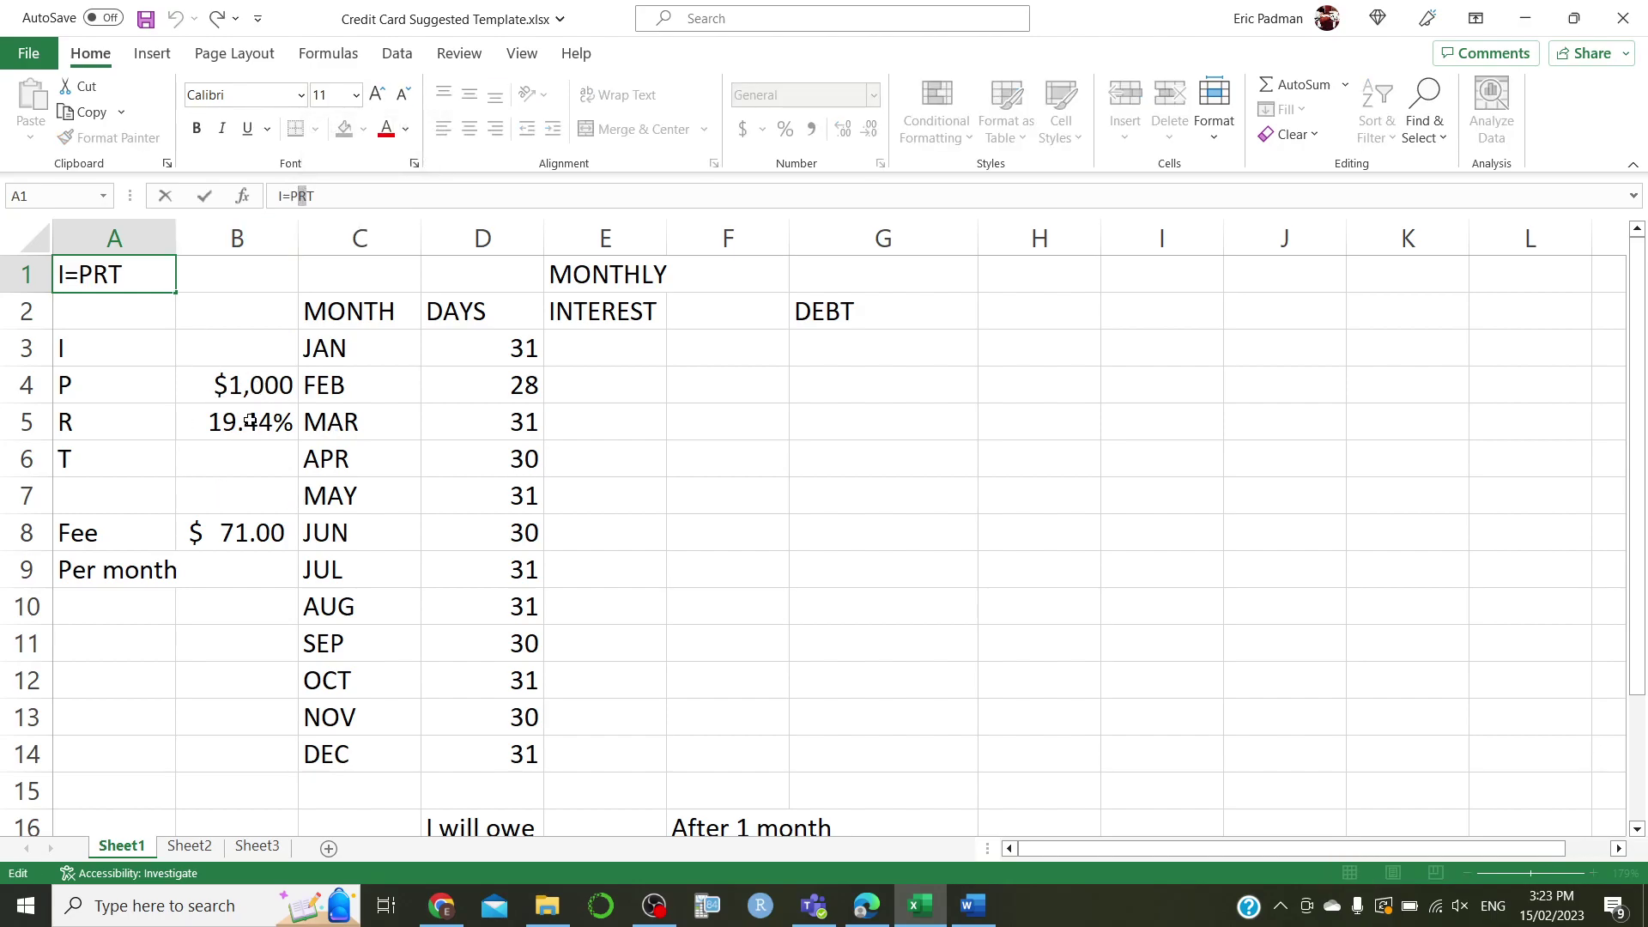
left_click_drag(317, 196, 310, 197)
left_click(588, 350)
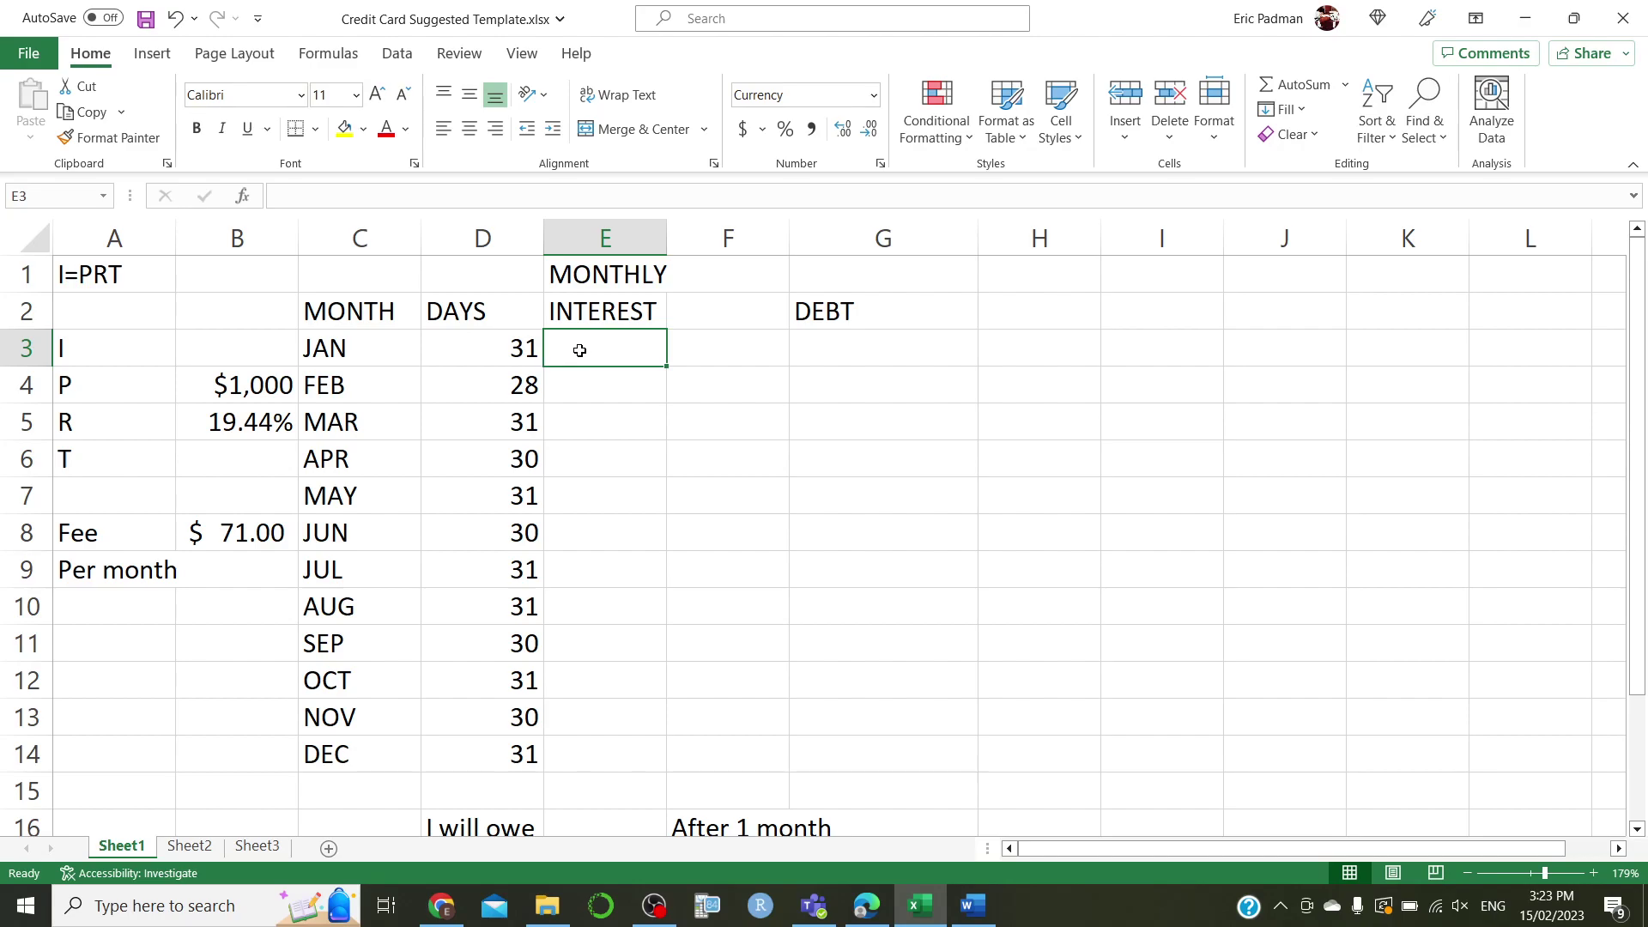
Enter =B4*B5*D3/365 in E3 so January's interest shows $16.51
type("=")
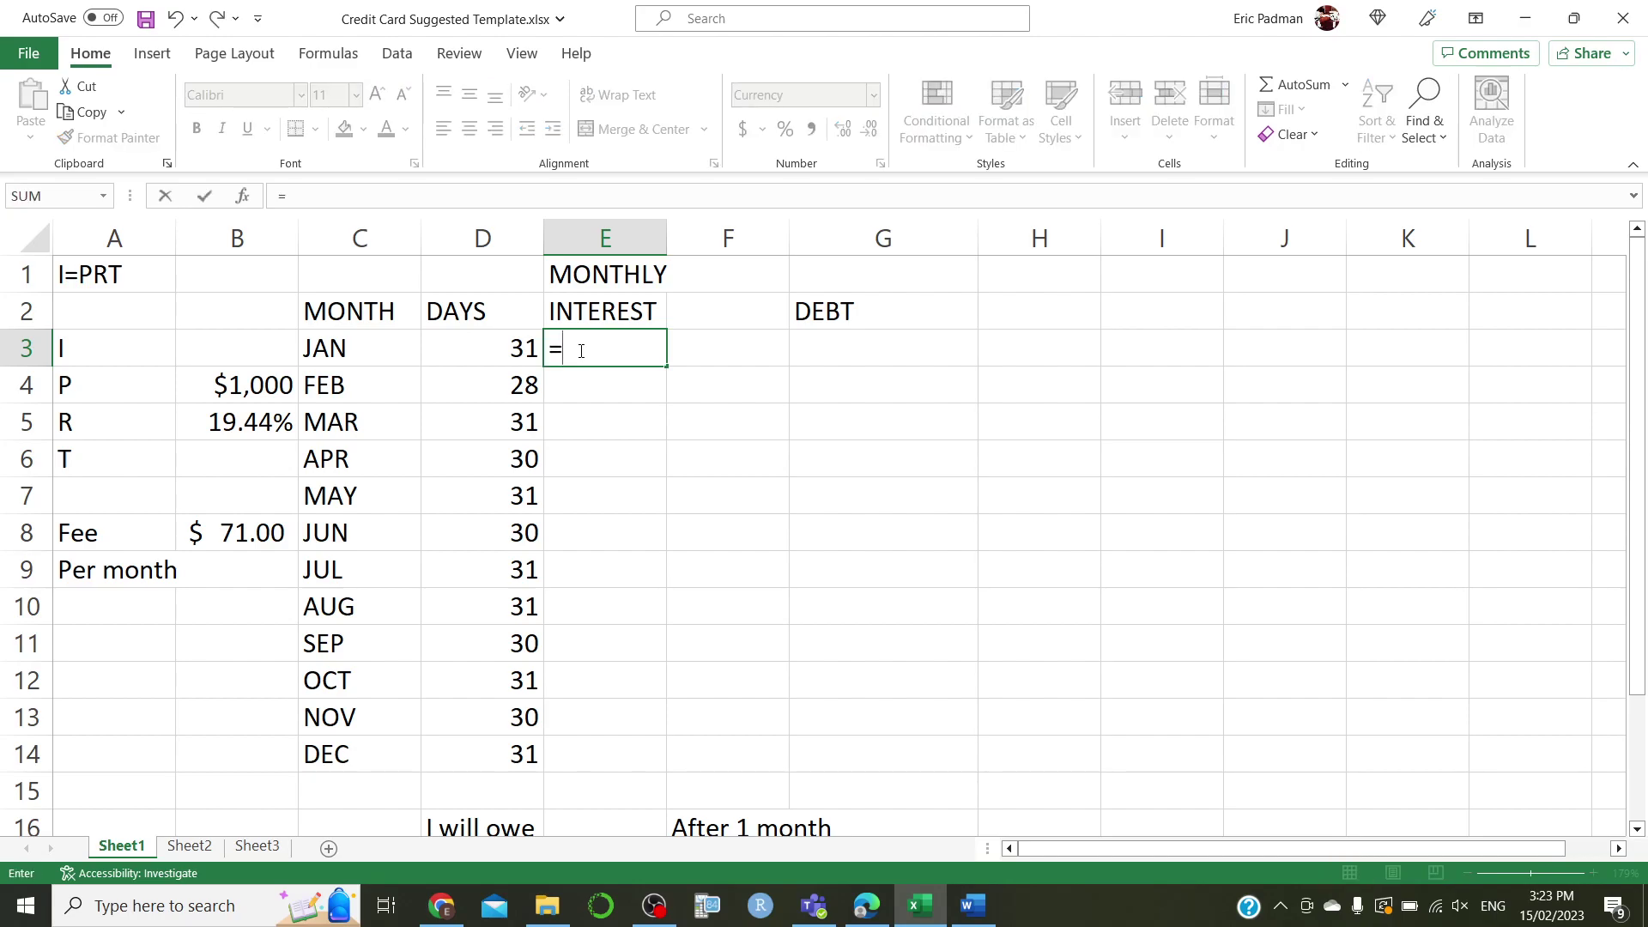
left_click(256, 389)
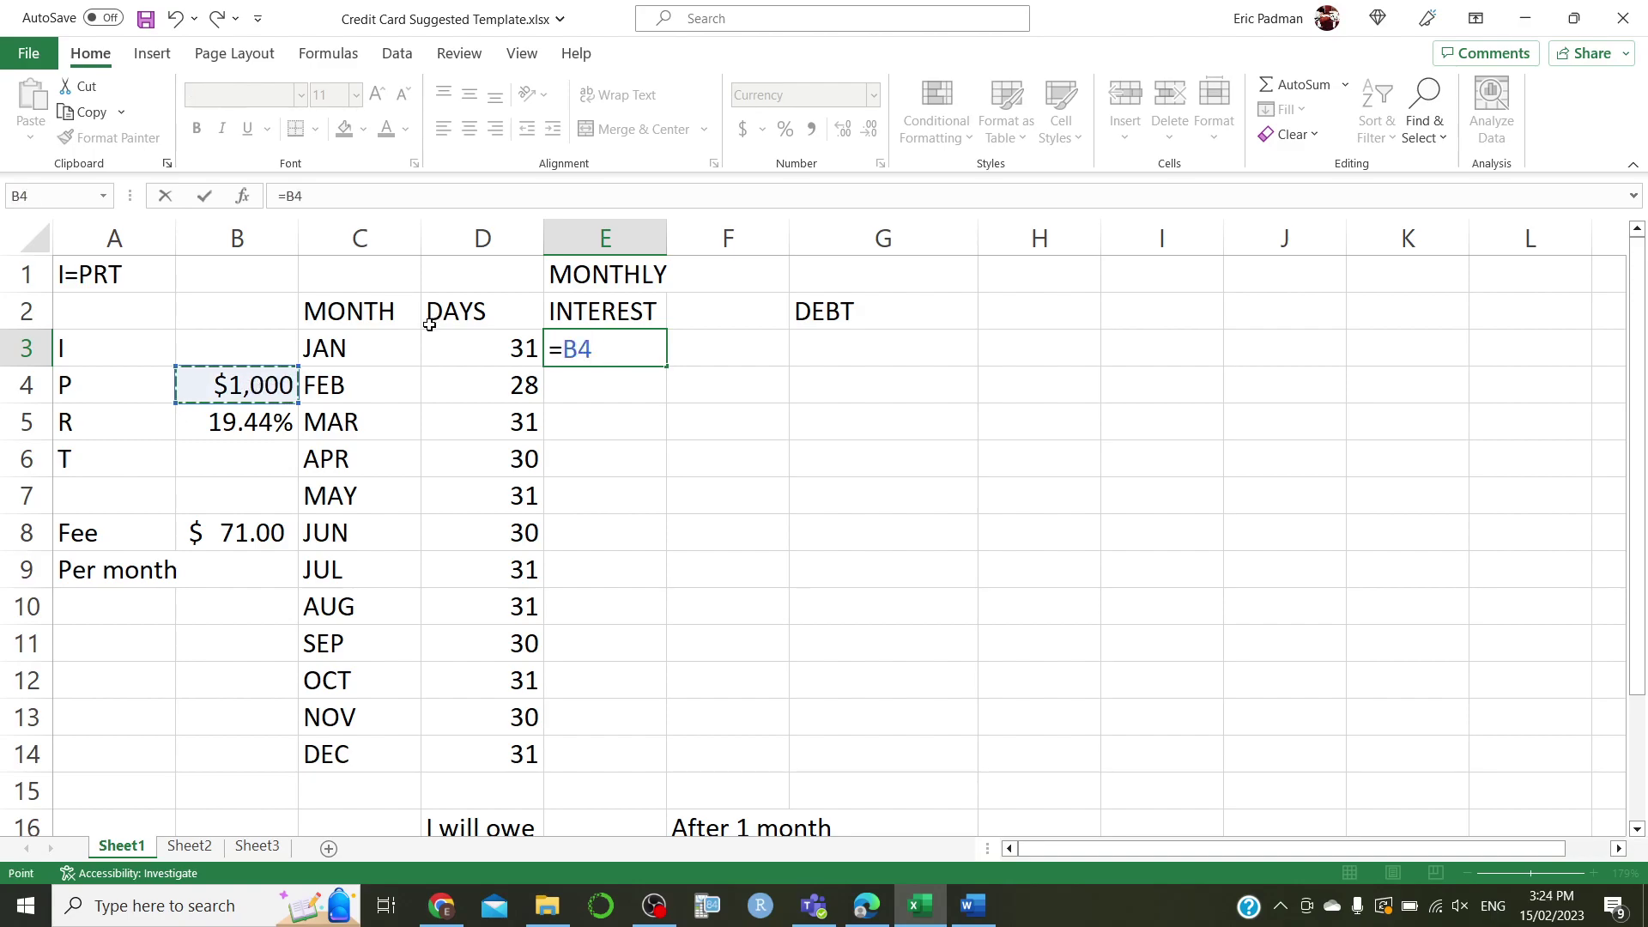
type("*")
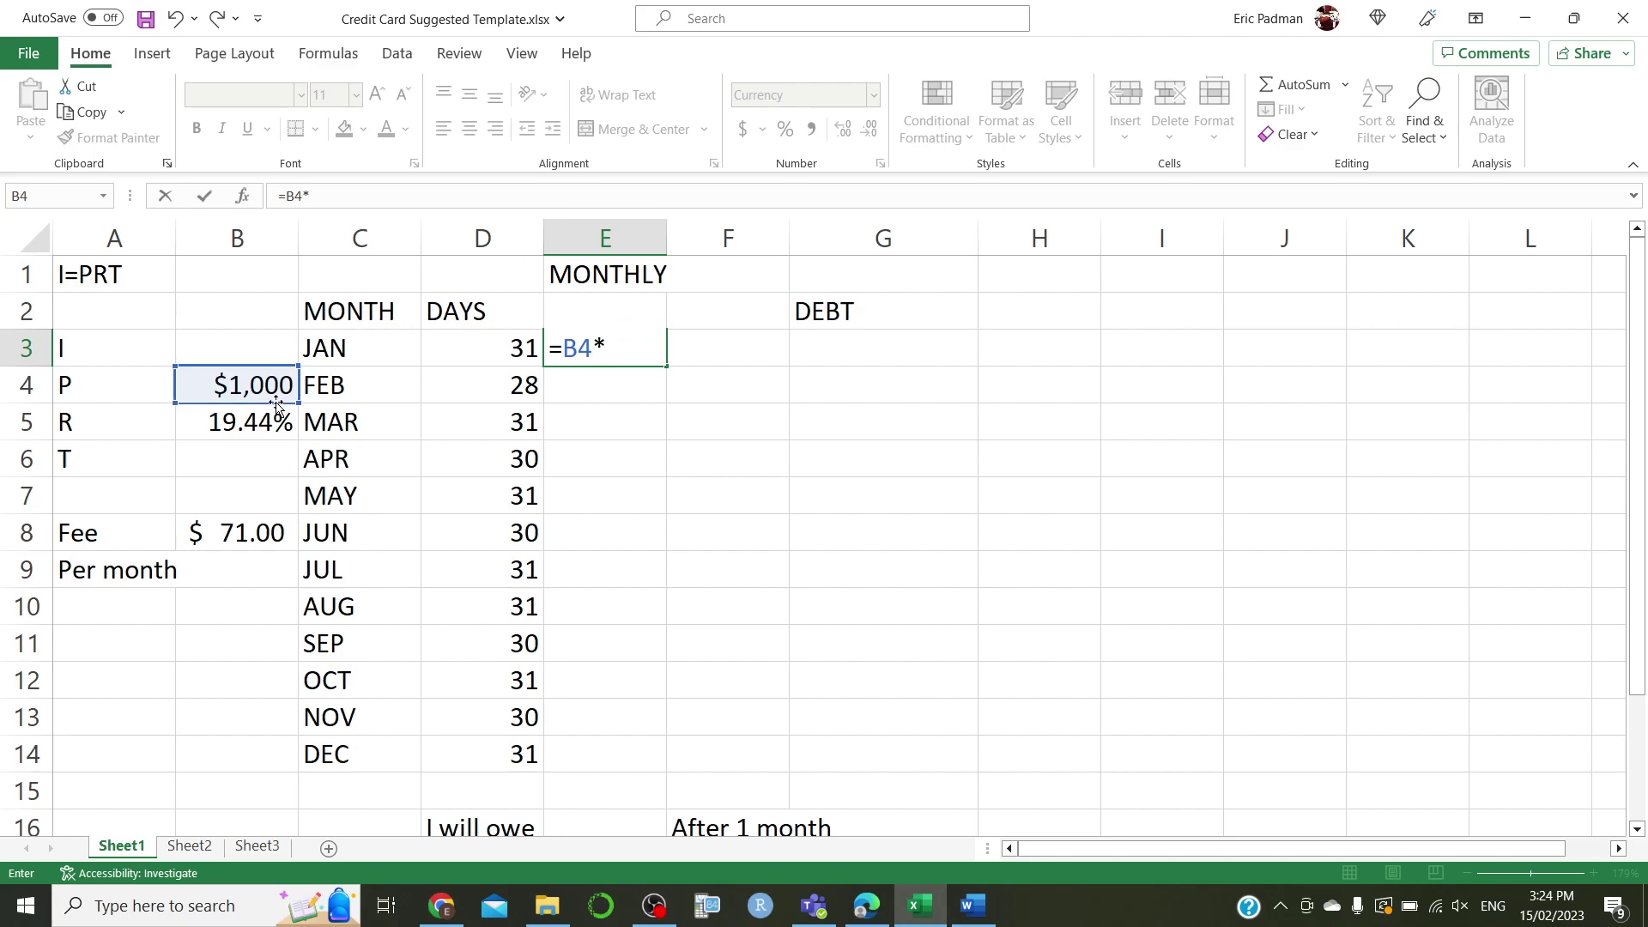
left_click(230, 421)
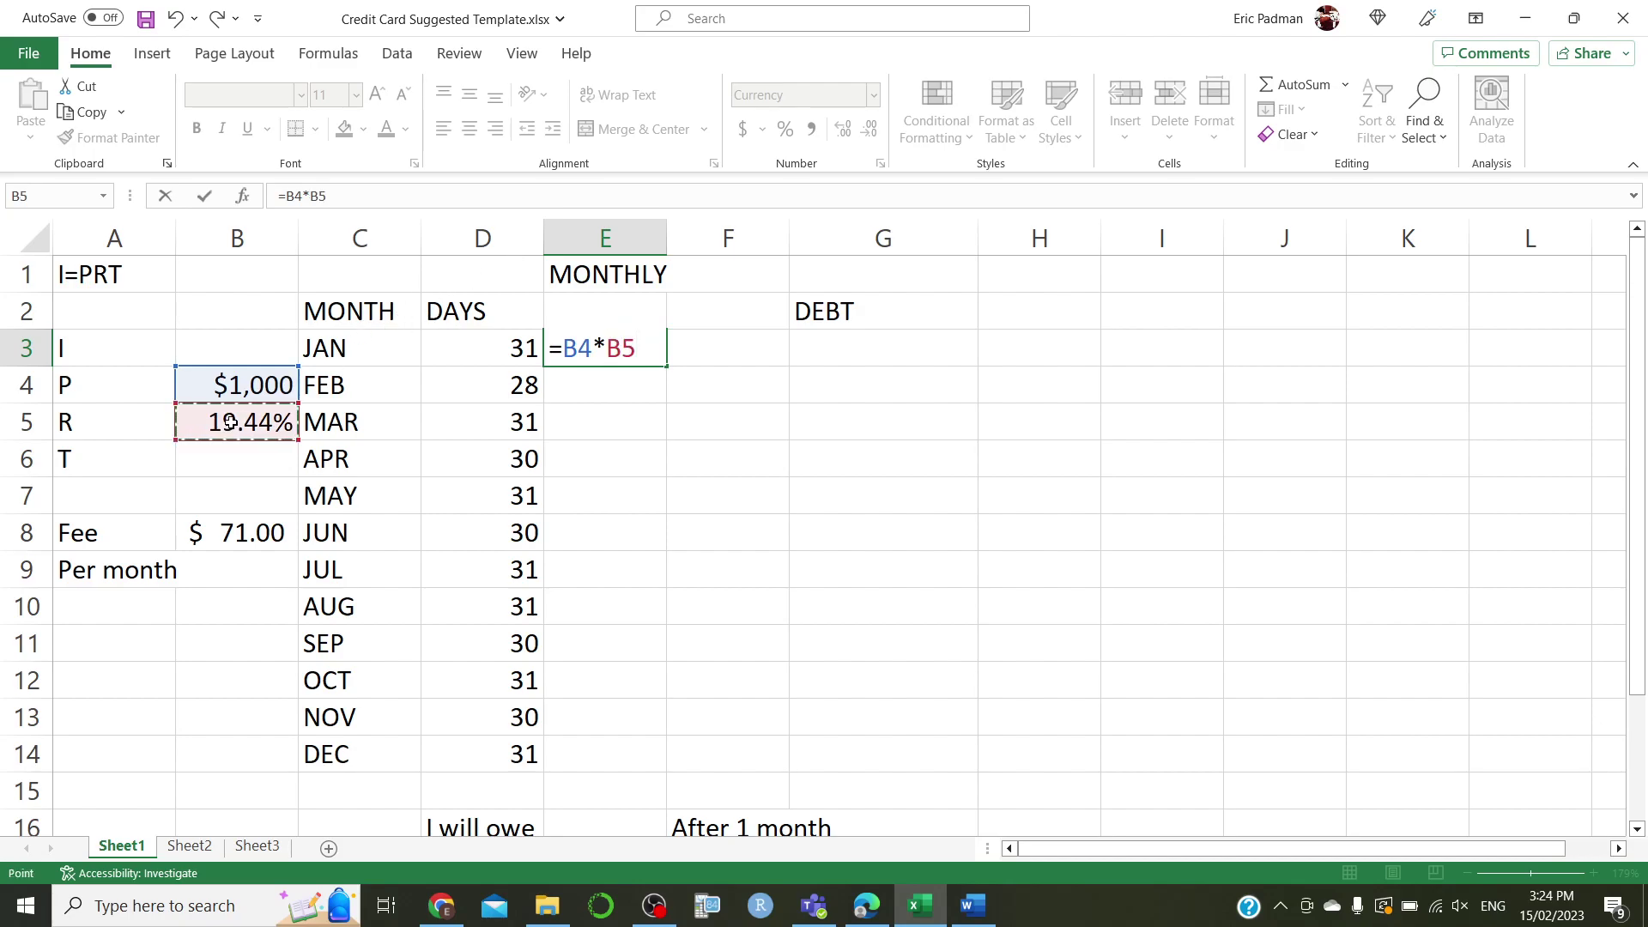
type("*")
left_click(506, 345)
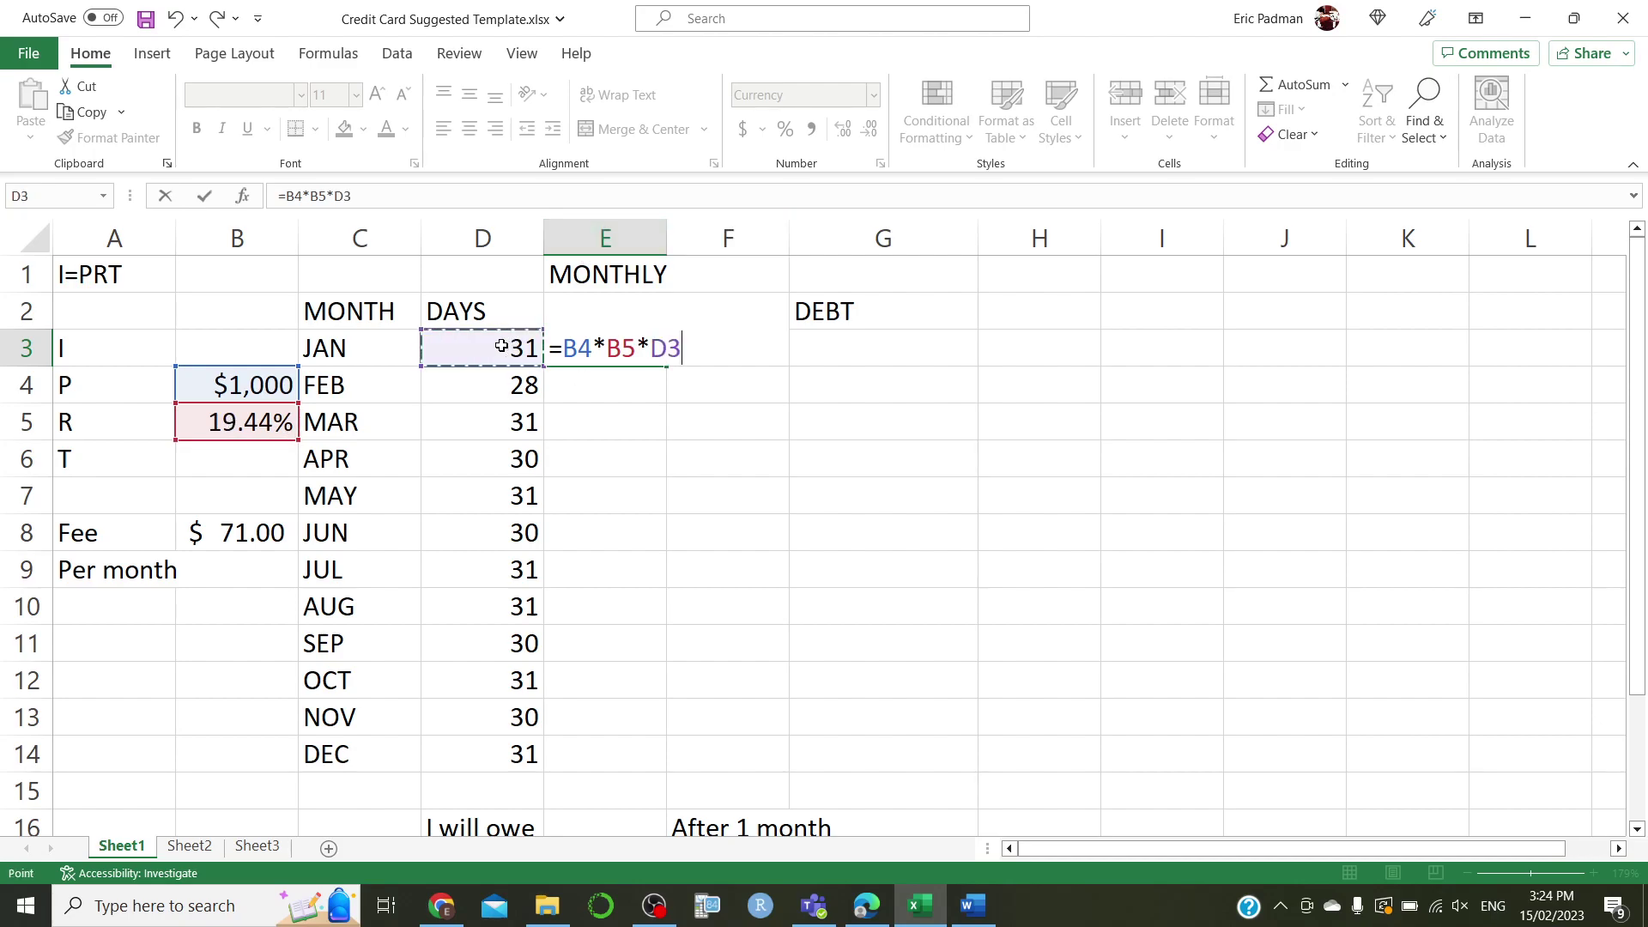
type("/365")
key("Return")
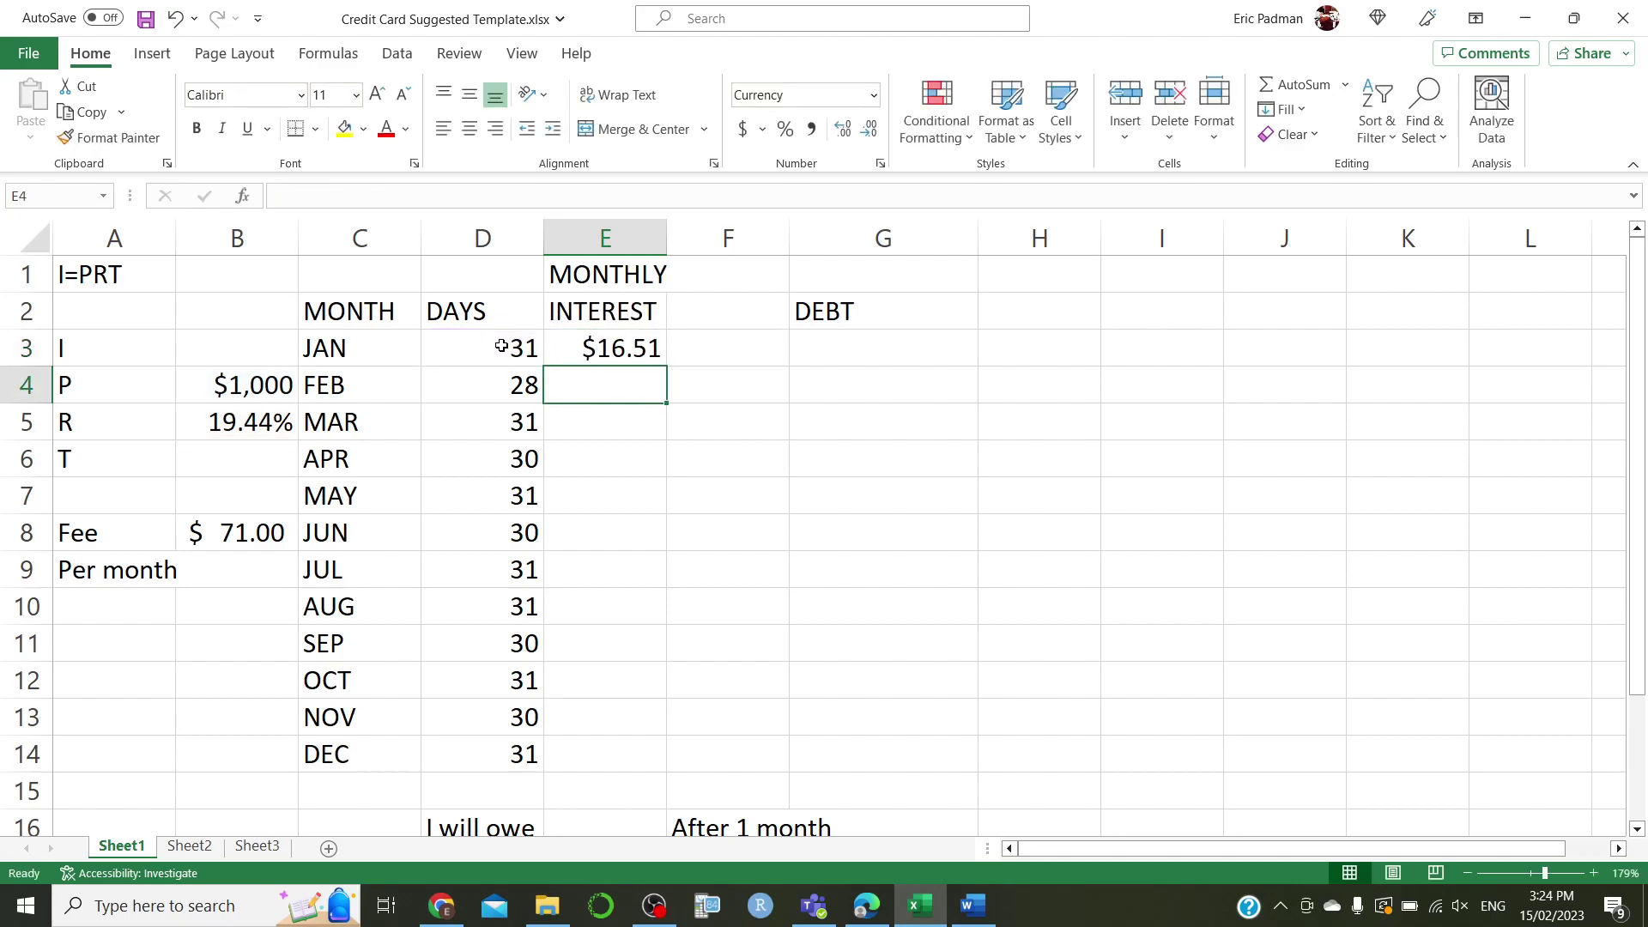
left_click(609, 342)
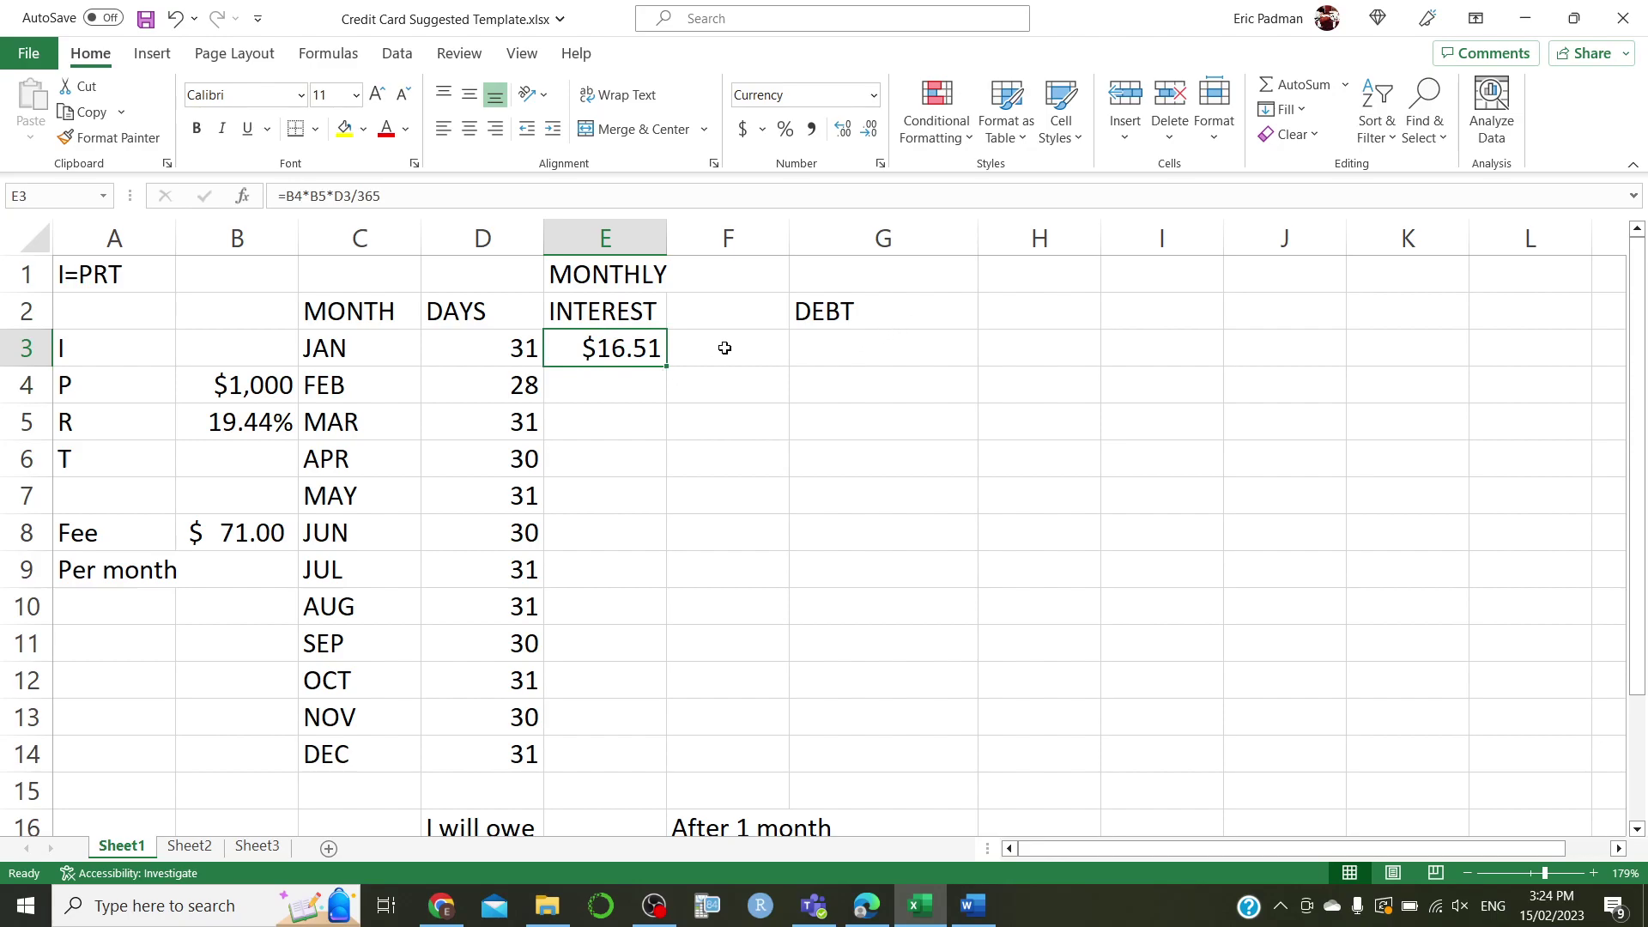
Enter =B4+E3+B8 in G3 so January's debt shows $1,087.51
left_click(835, 350)
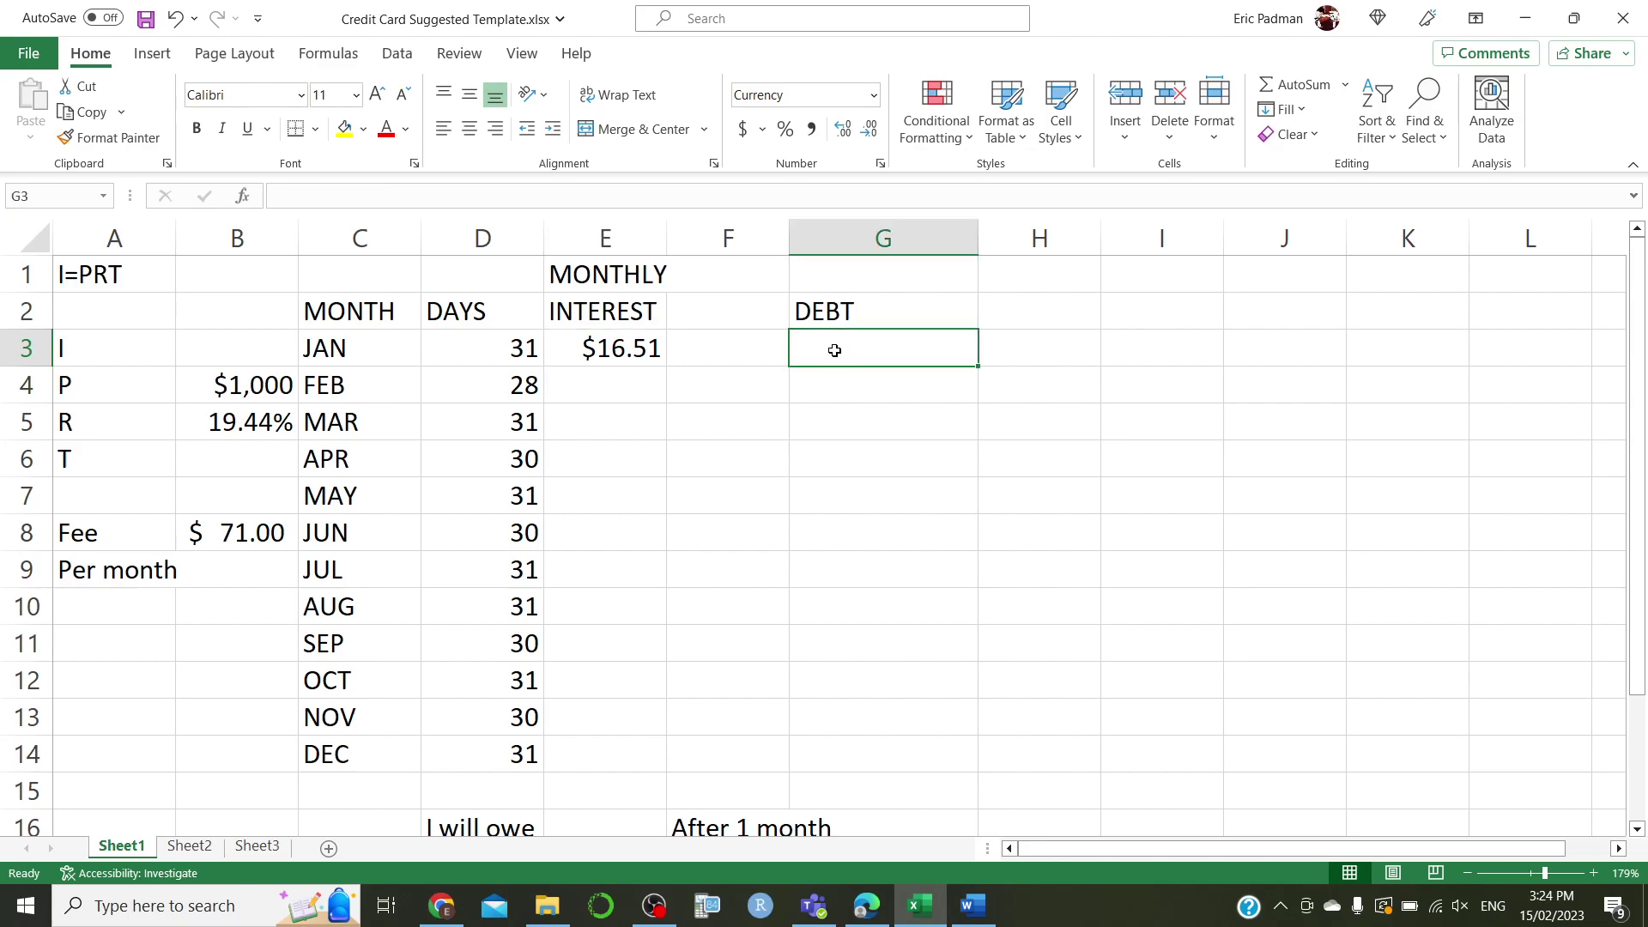
type("=")
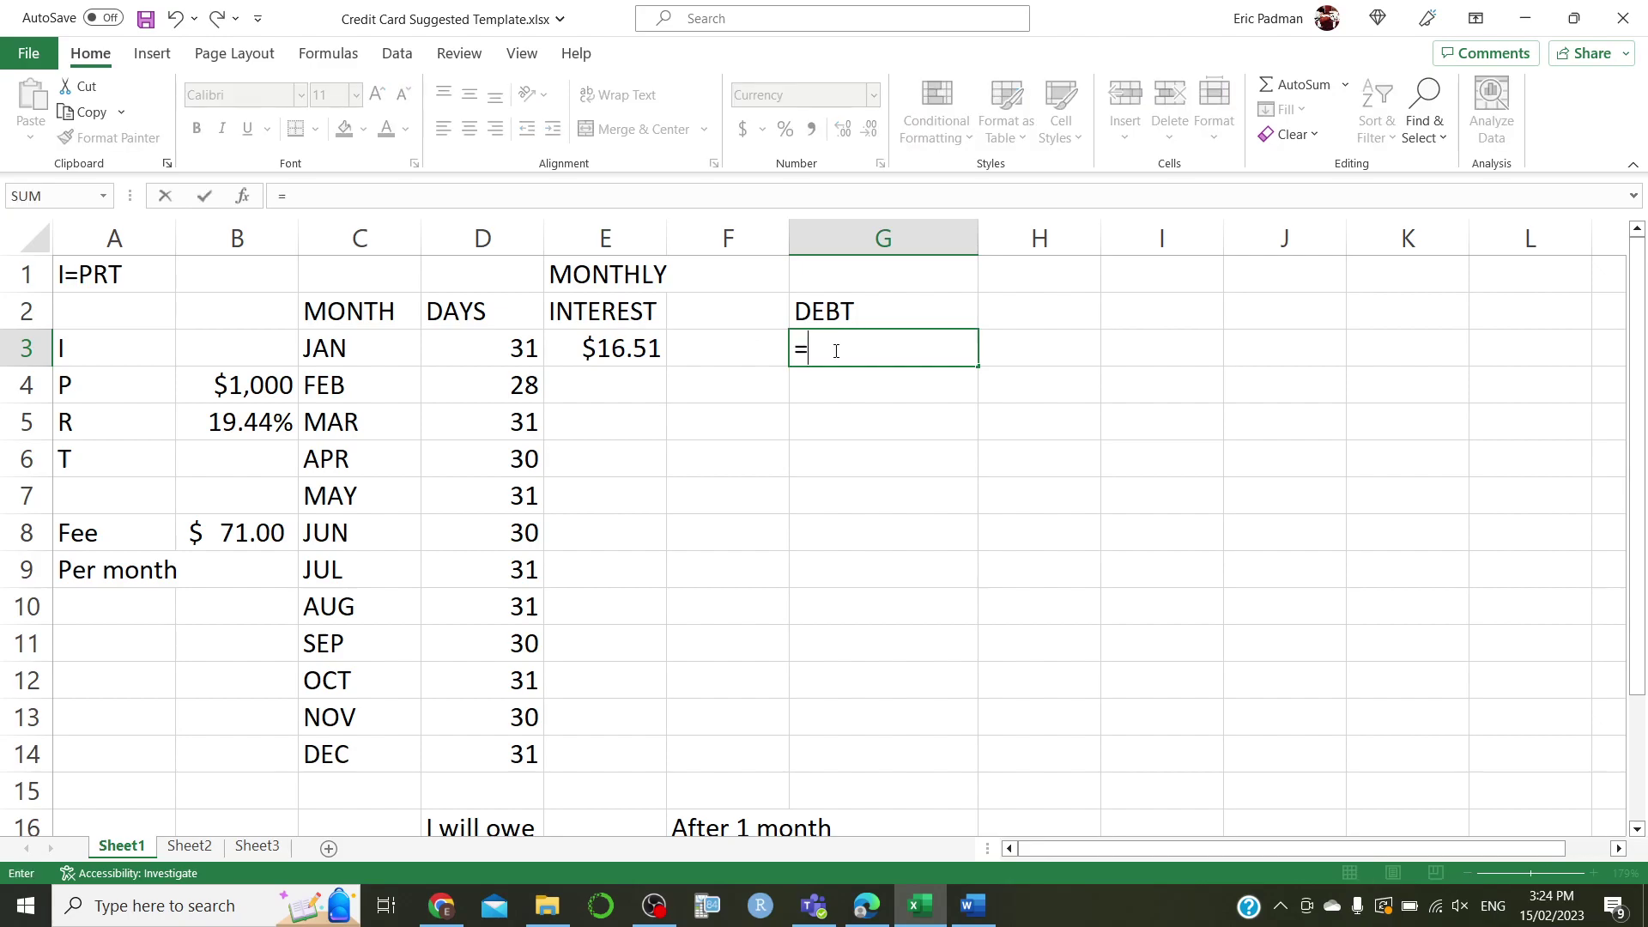
left_click(239, 385)
type("+")
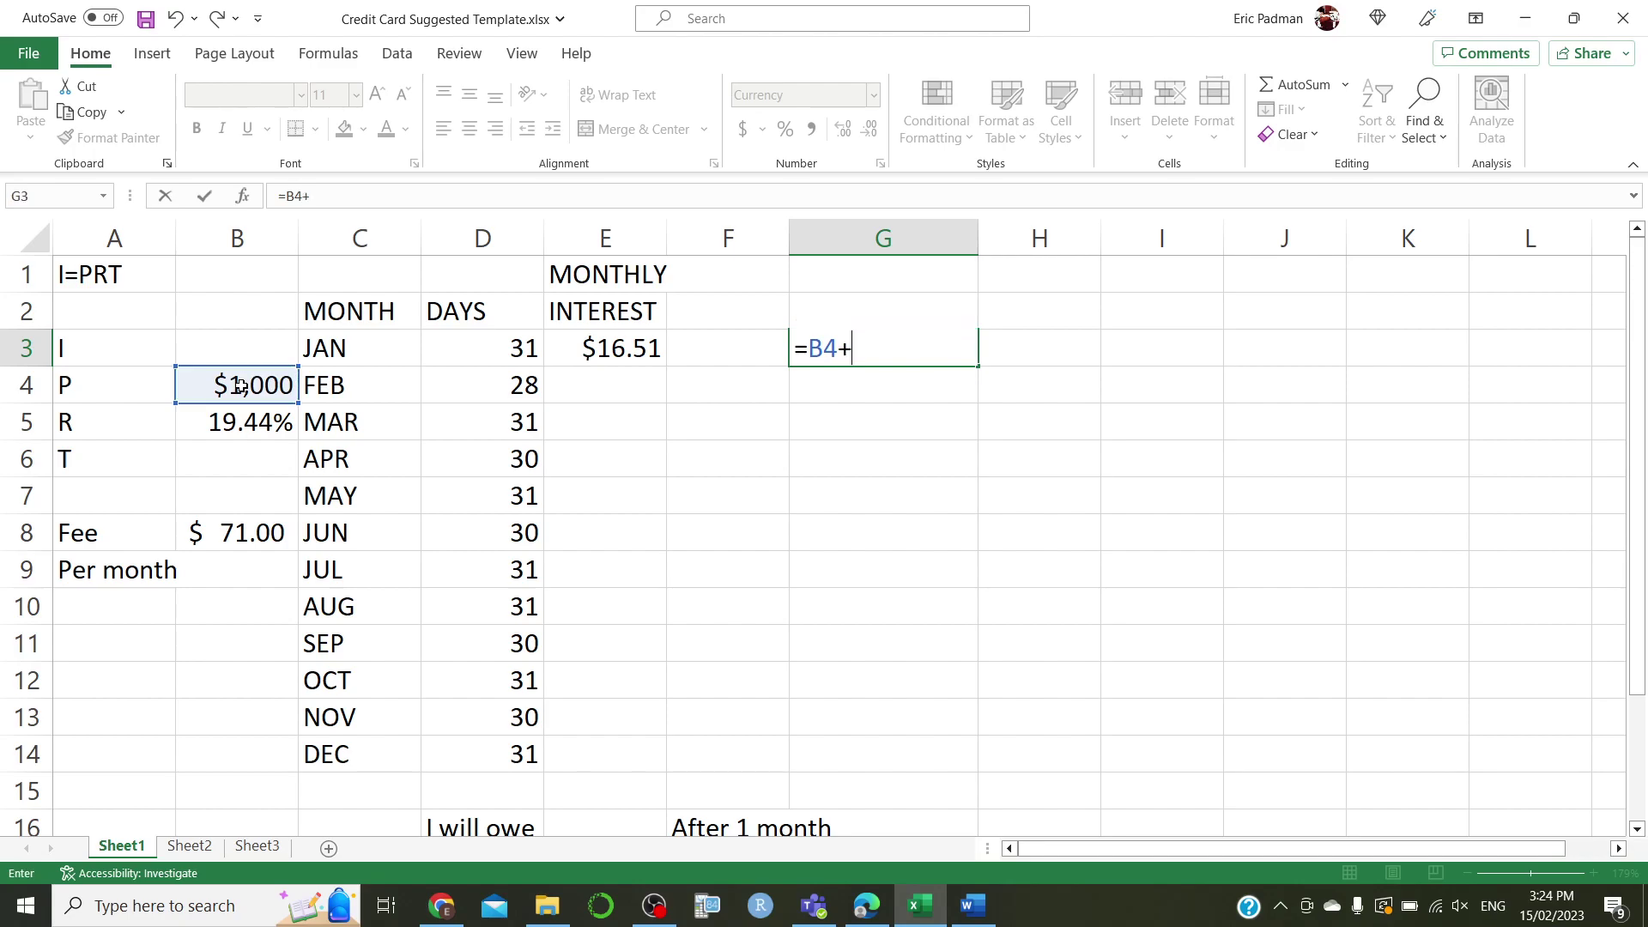
left_click(603, 353)
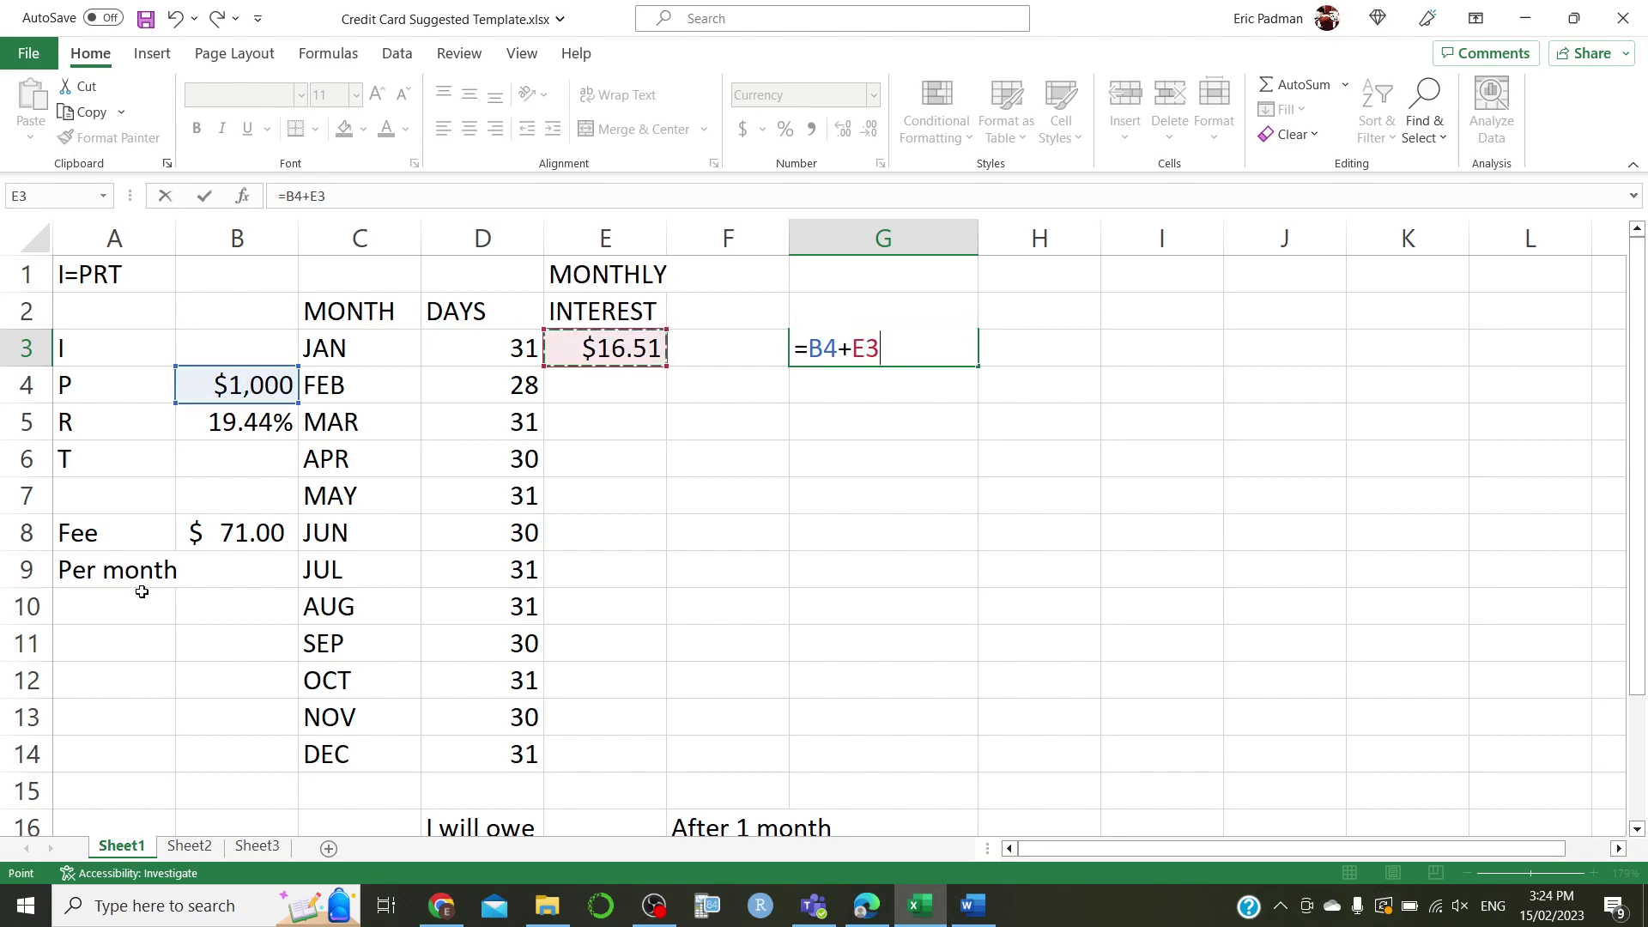
type("+")
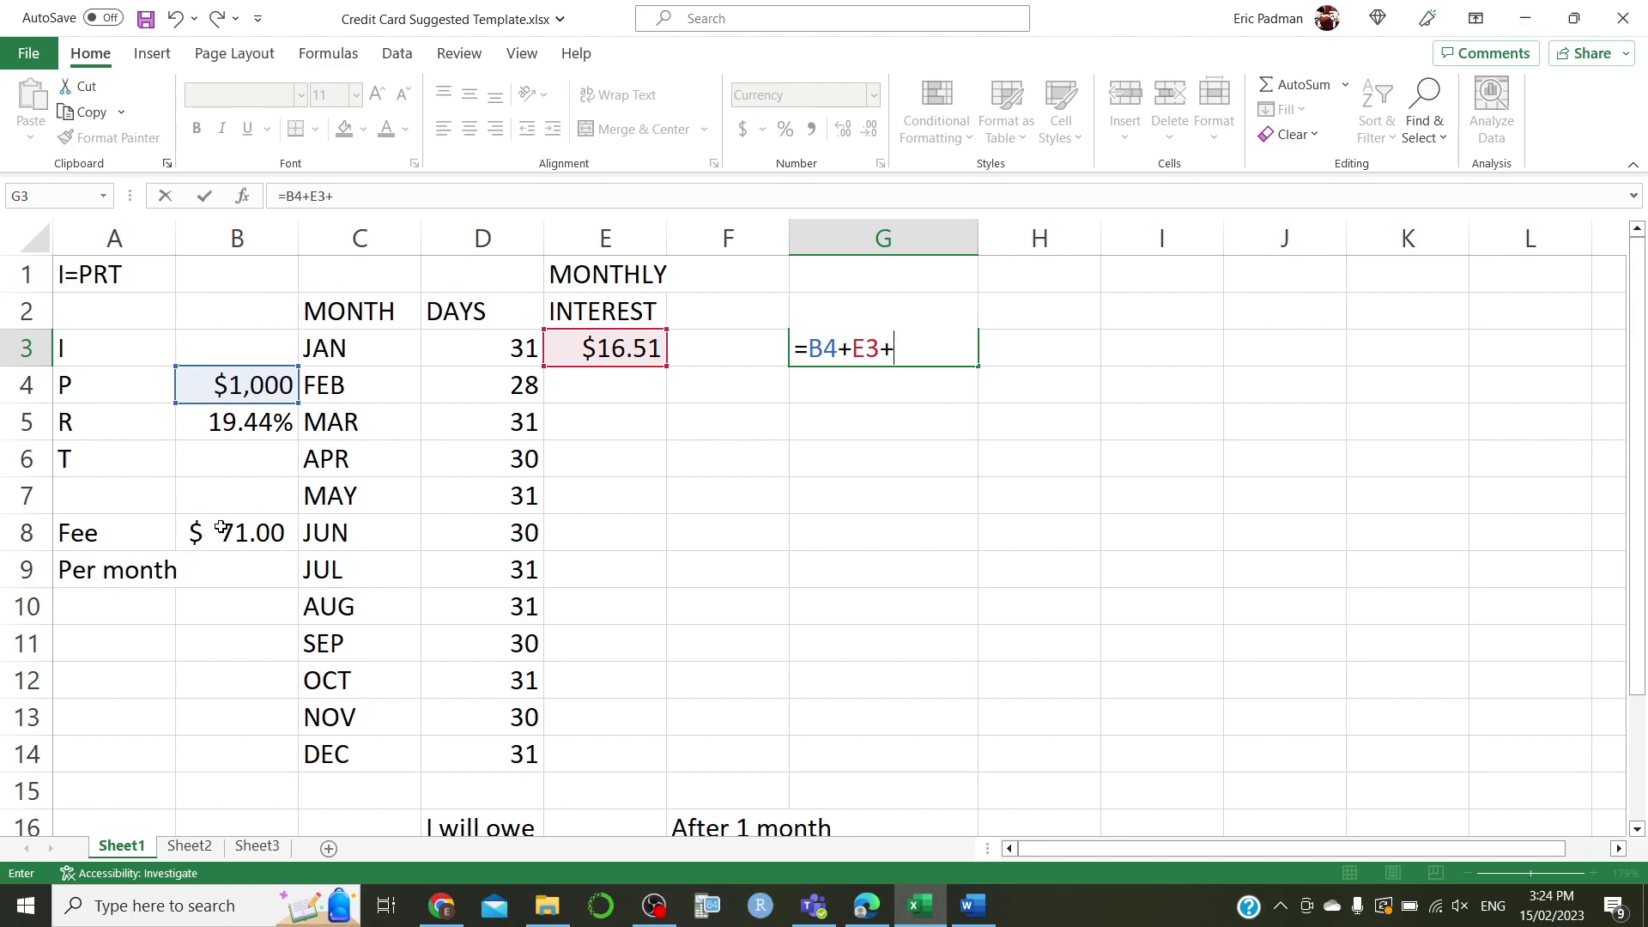
left_click(229, 531)
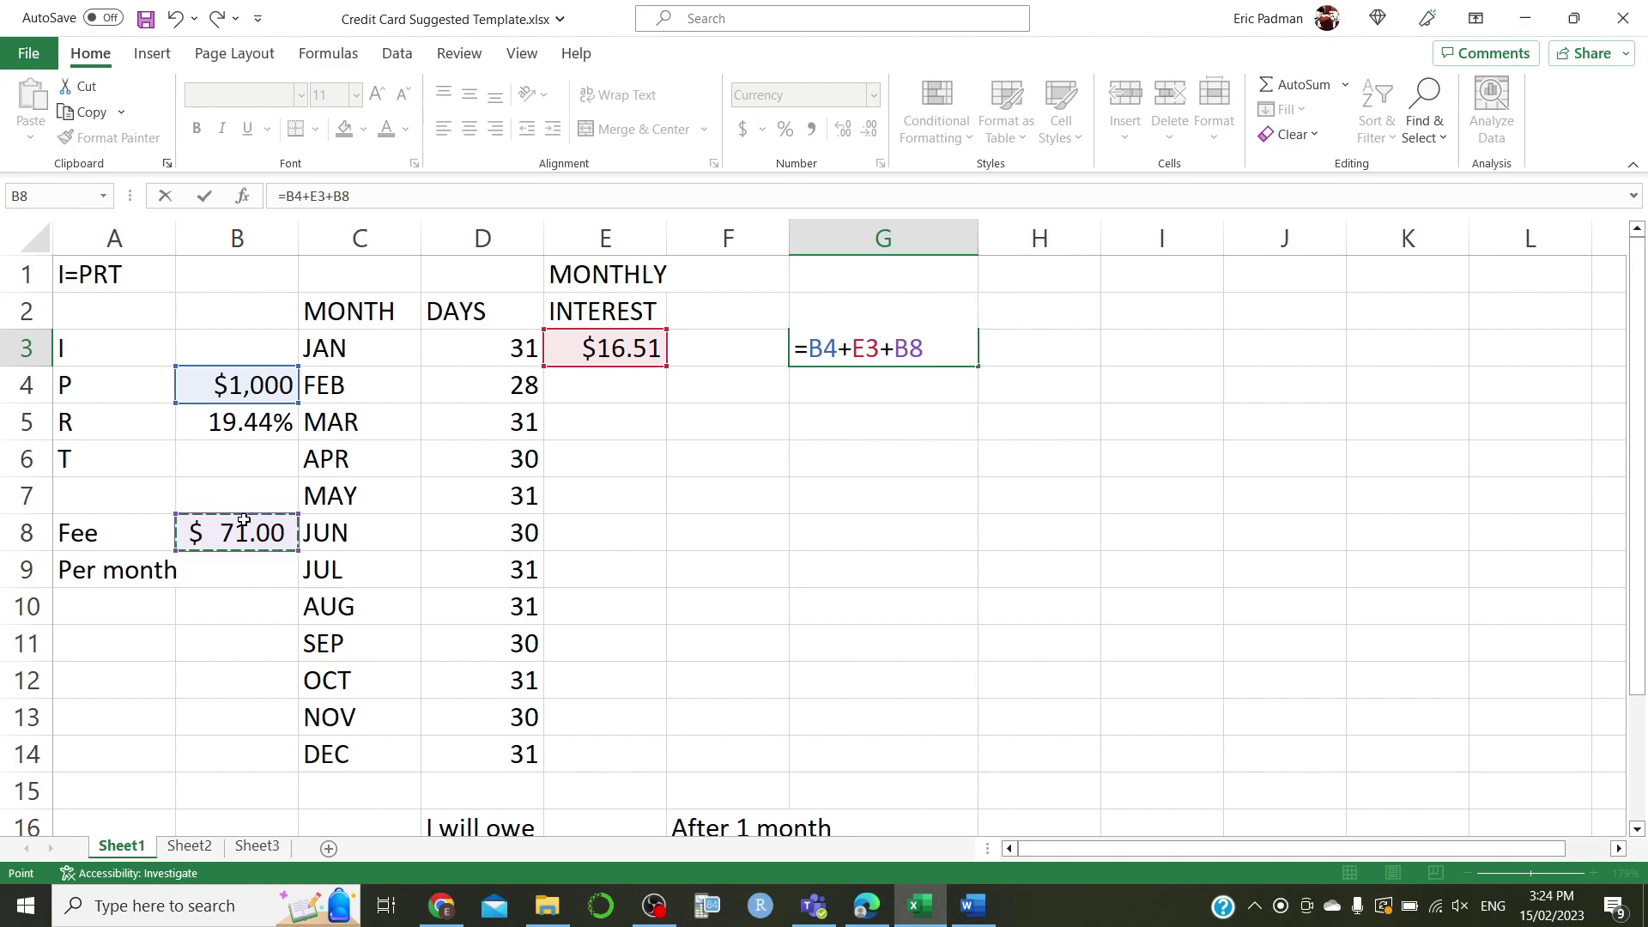
key("Return")
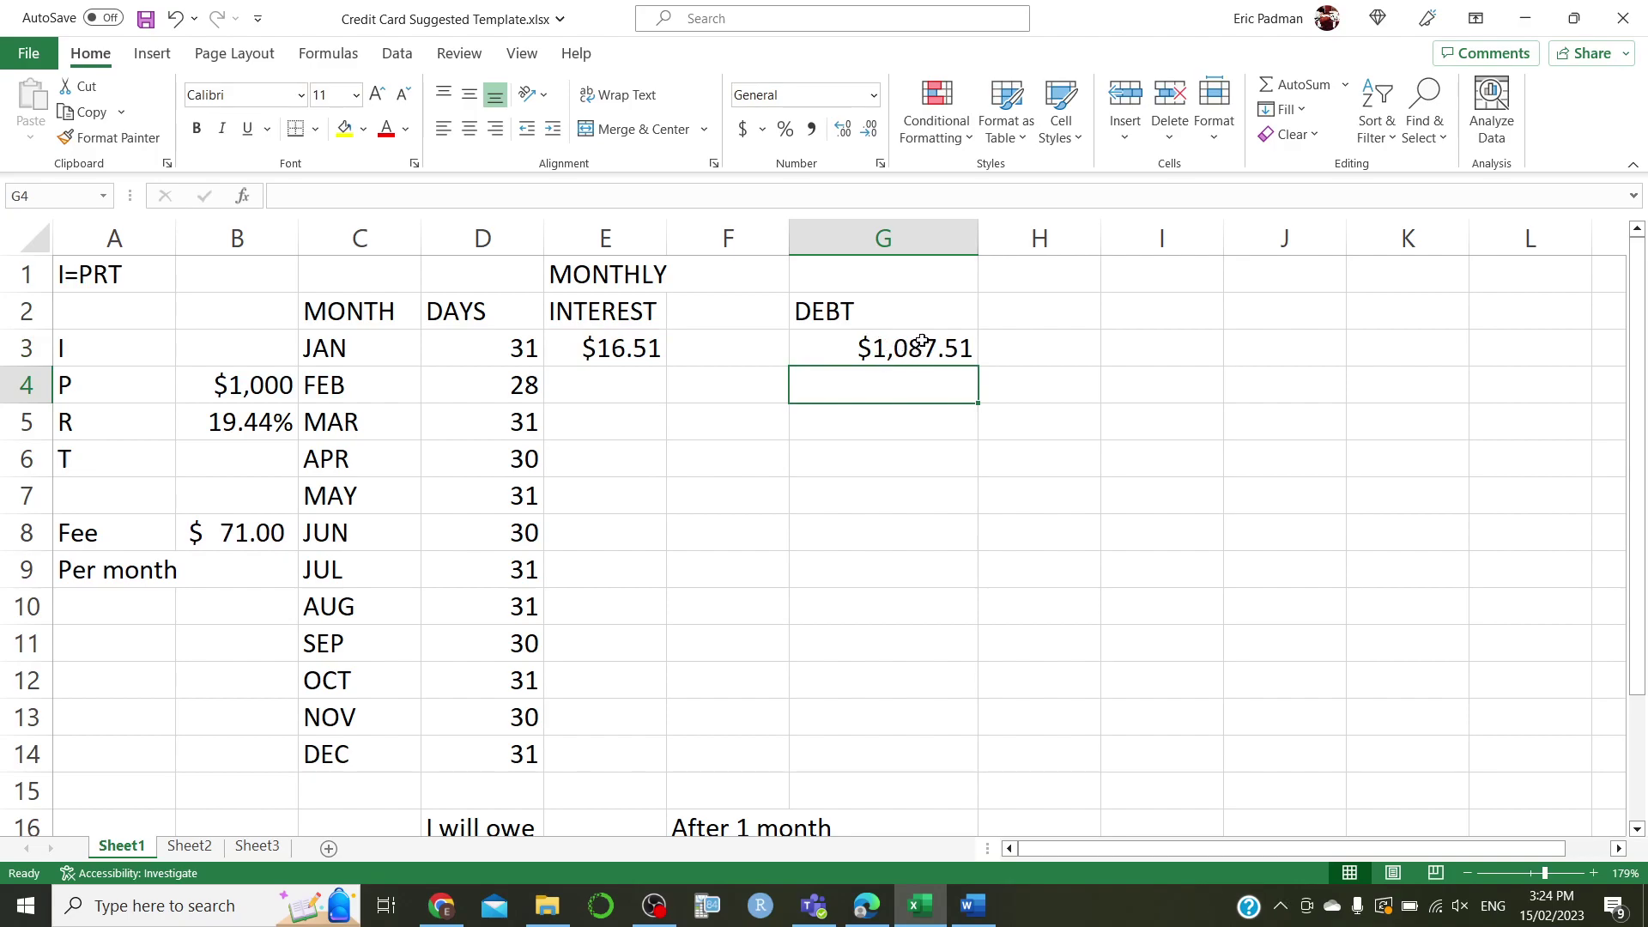
Enter =G3*$B$5*D4/365 in E4, giving February's interest of $16.22
left_click(608, 384)
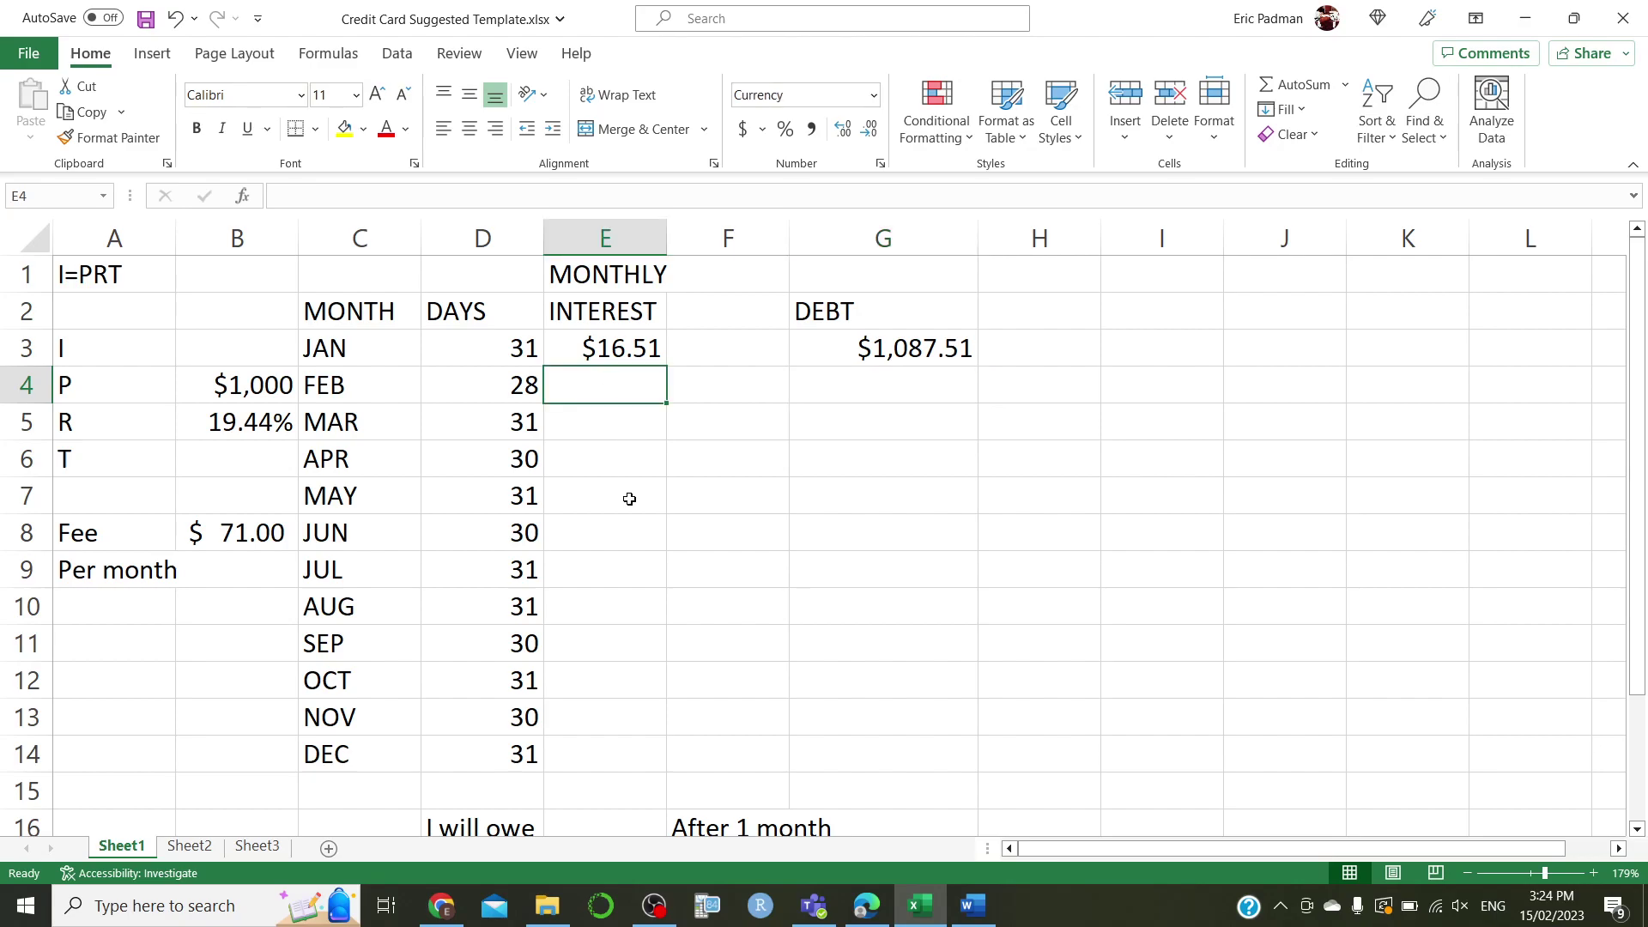
type("=")
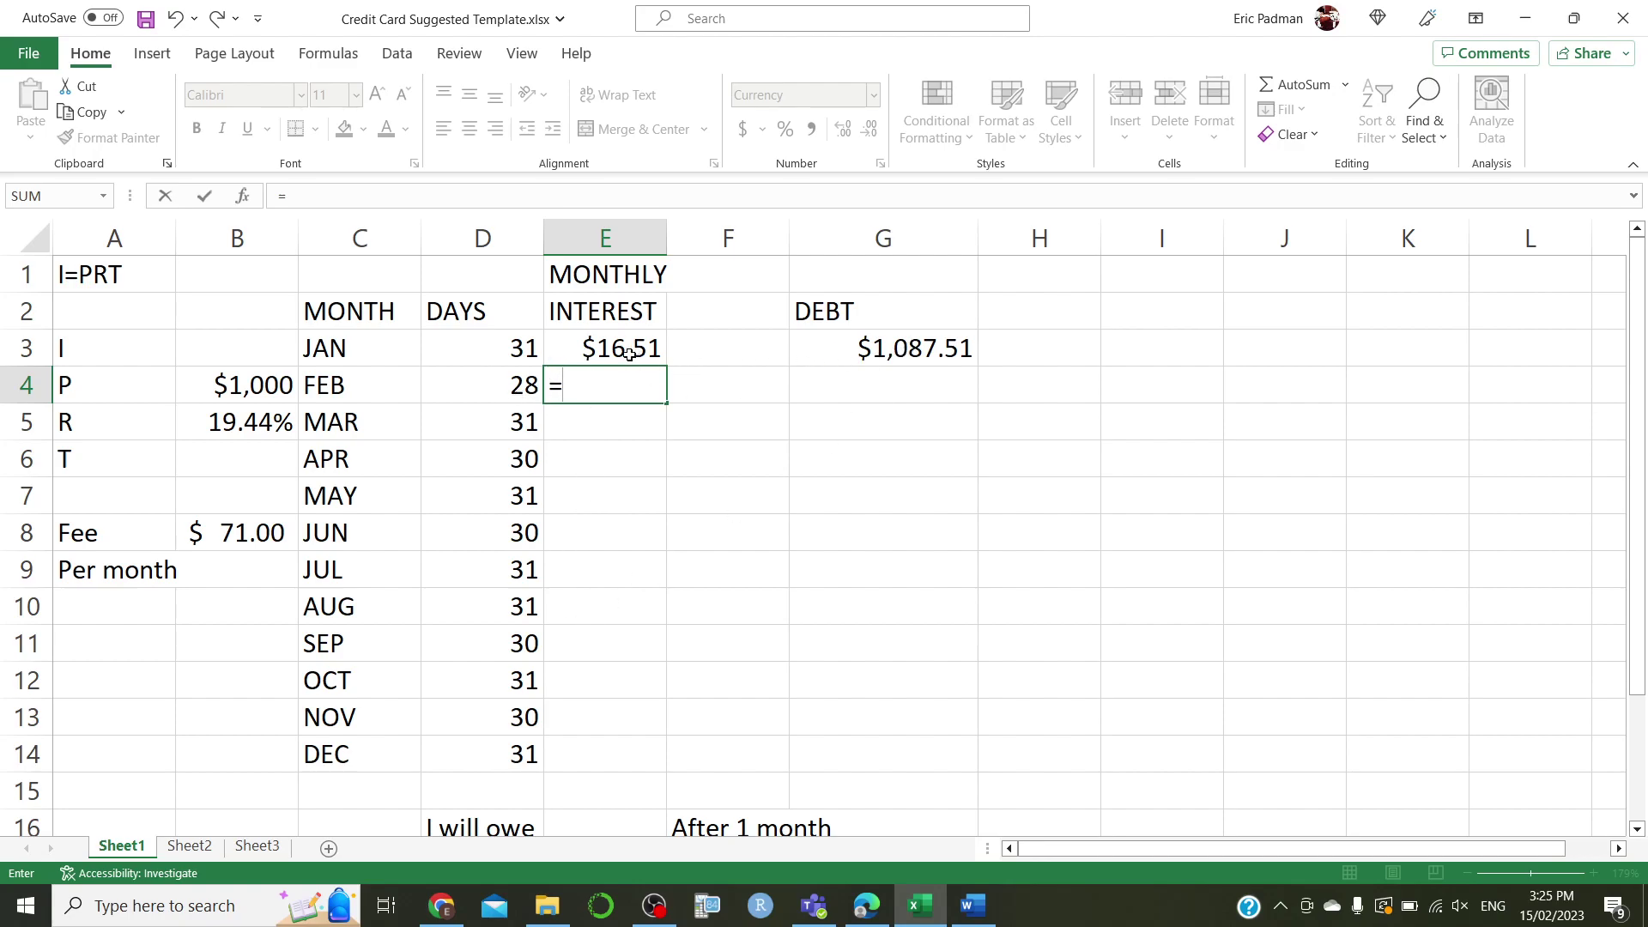
left_click(863, 348)
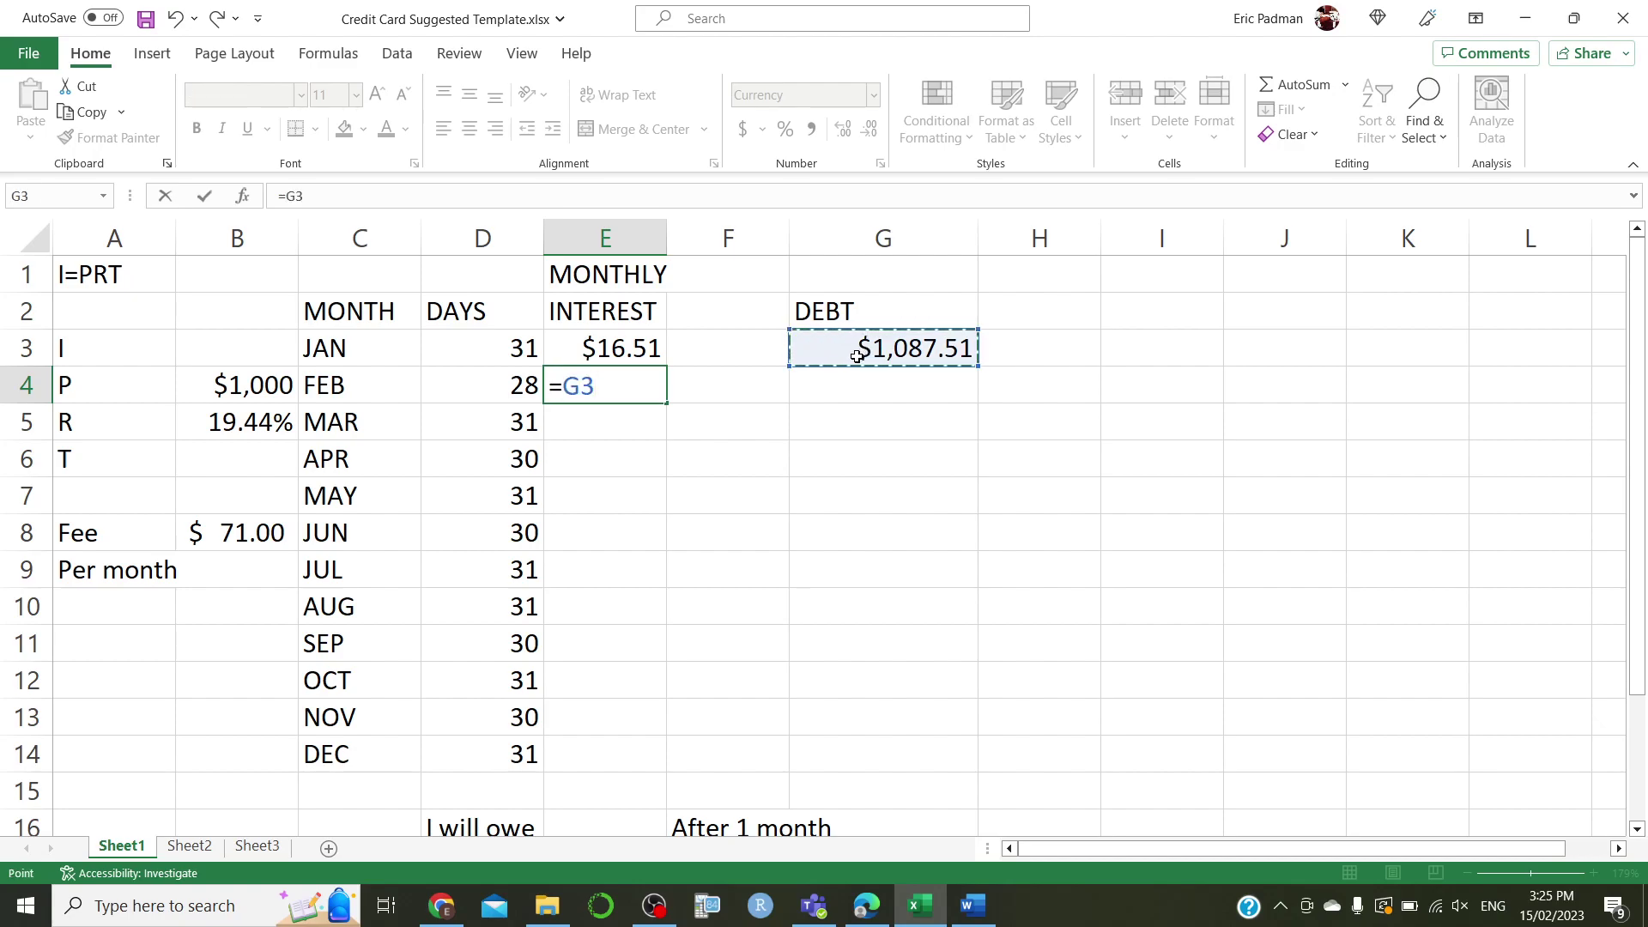
type("*")
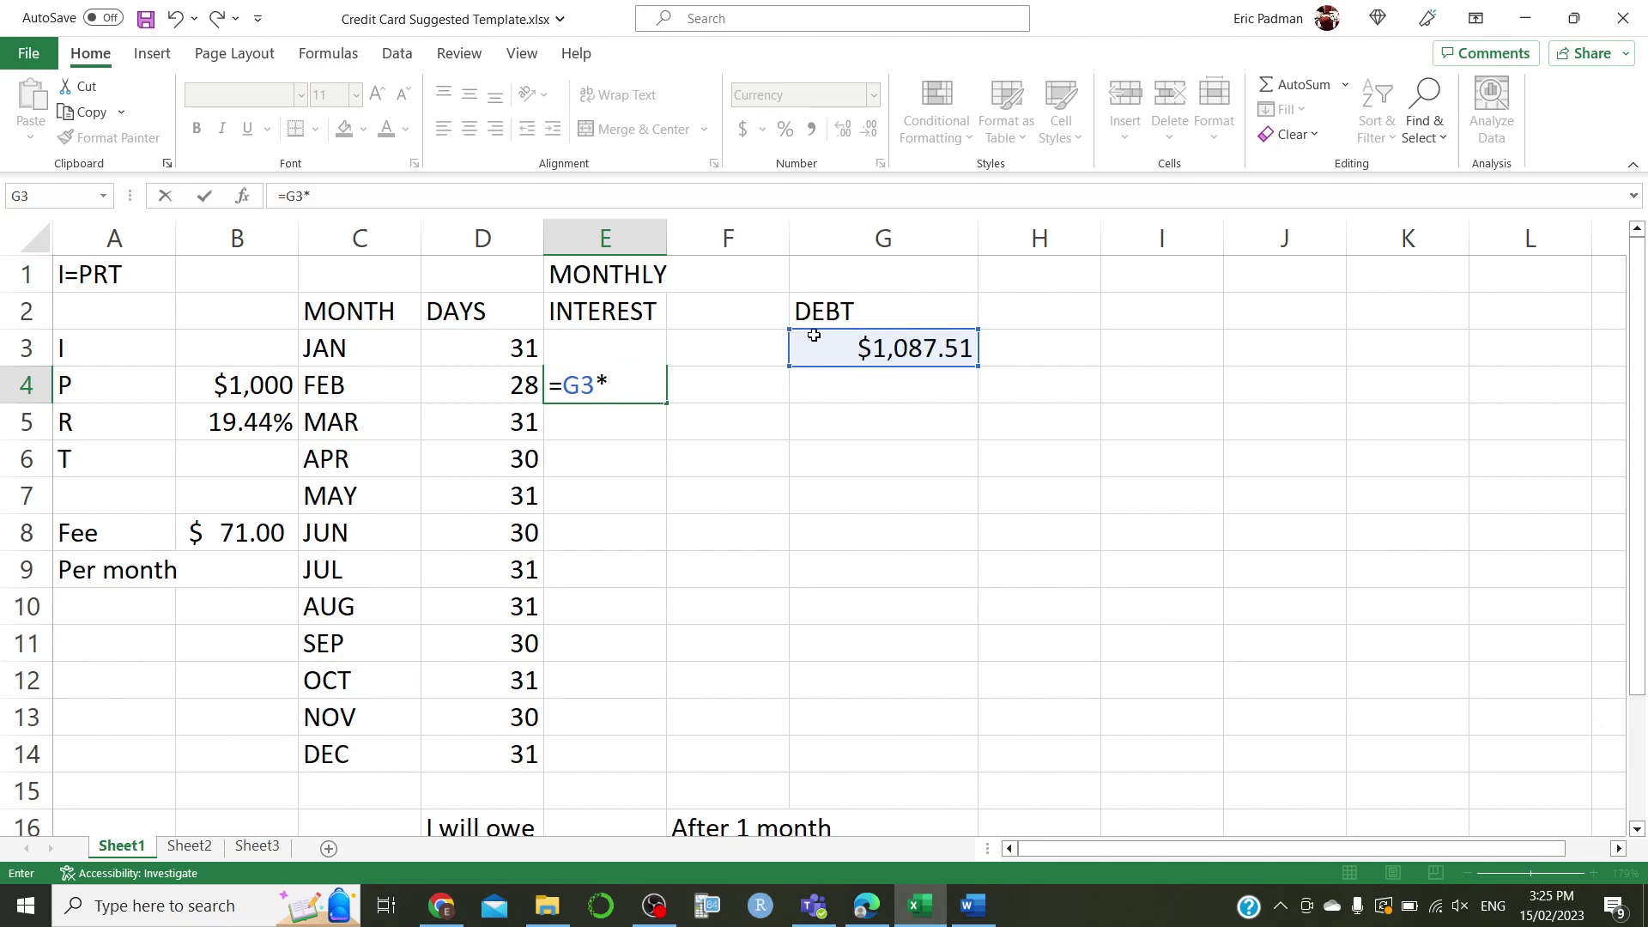
left_click(241, 420)
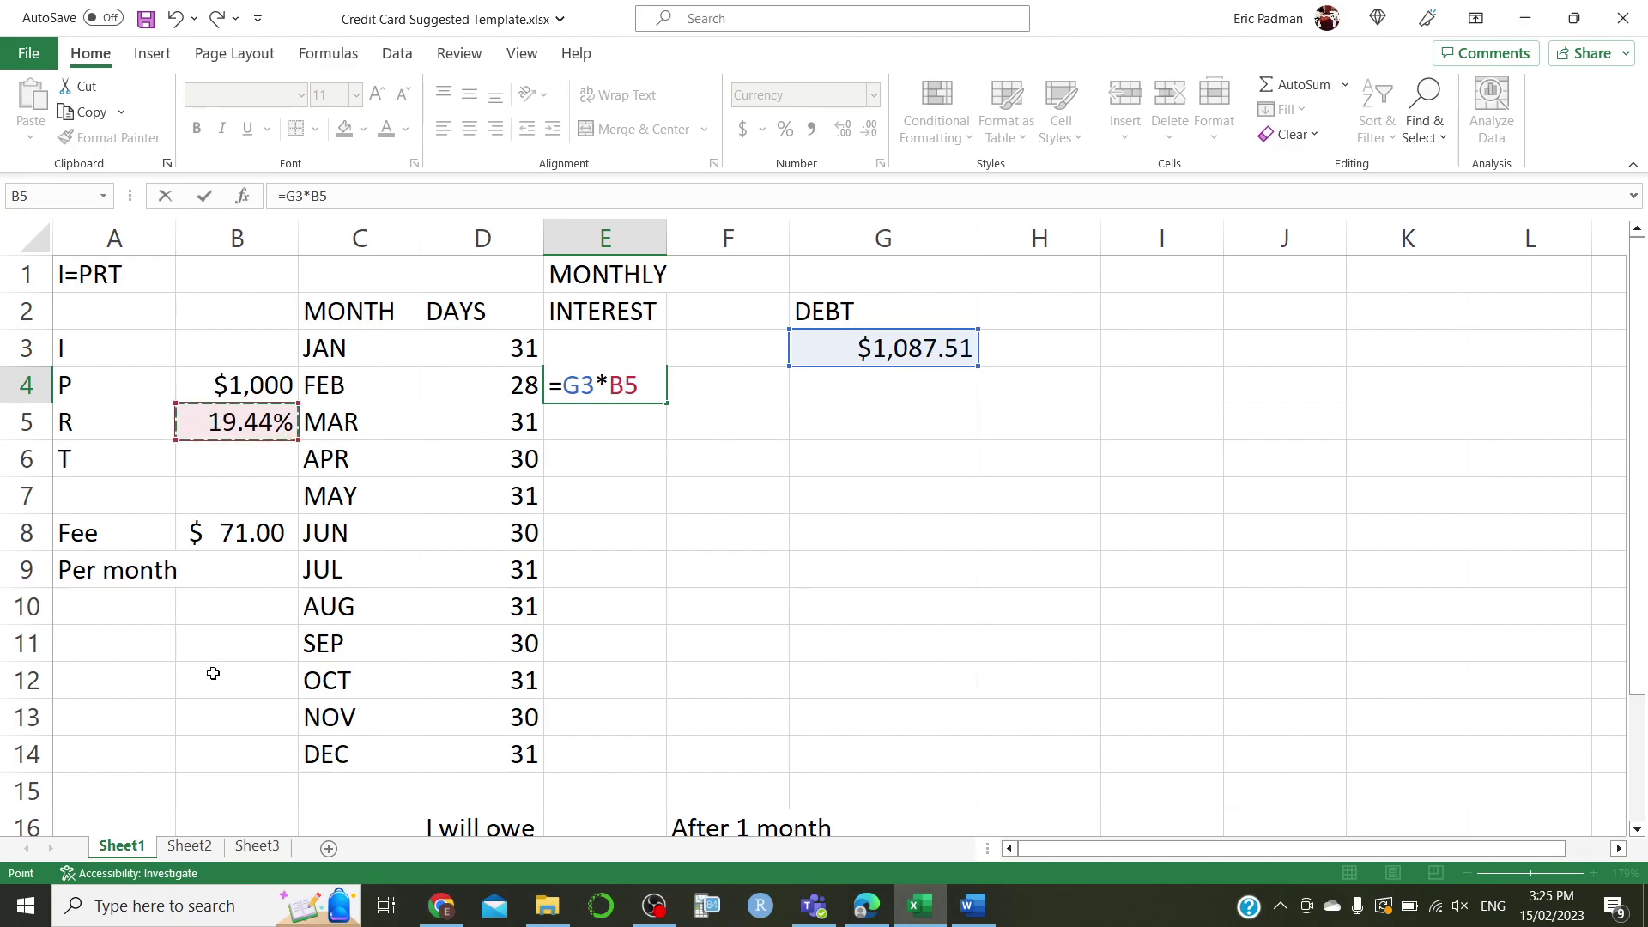
key("Left")
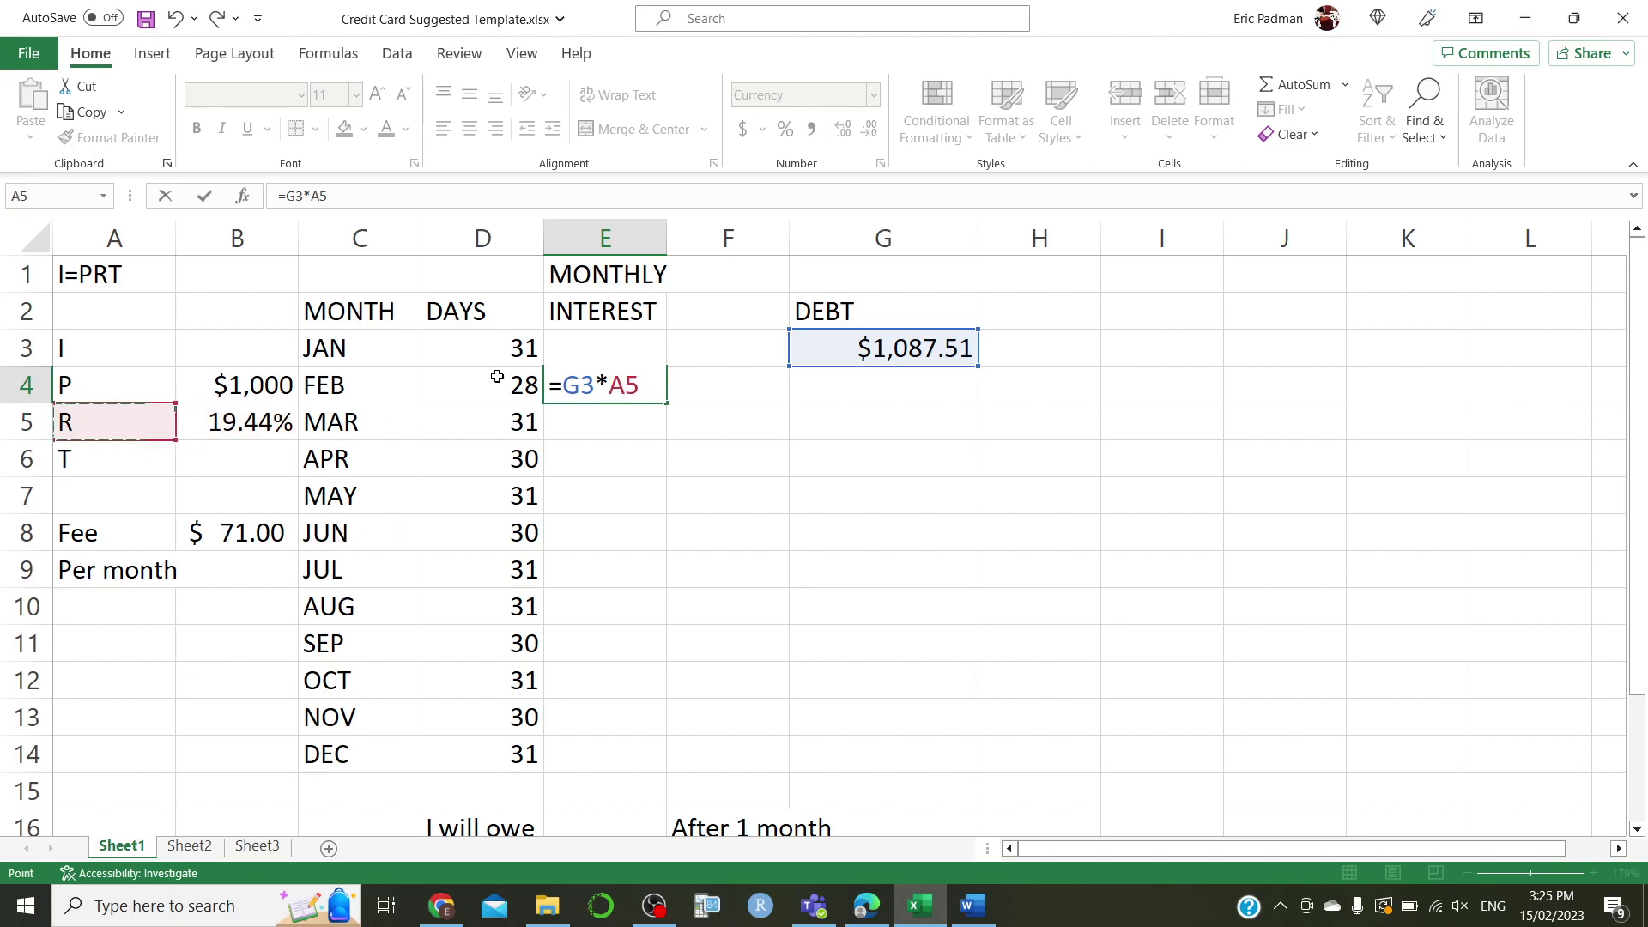
key("Right")
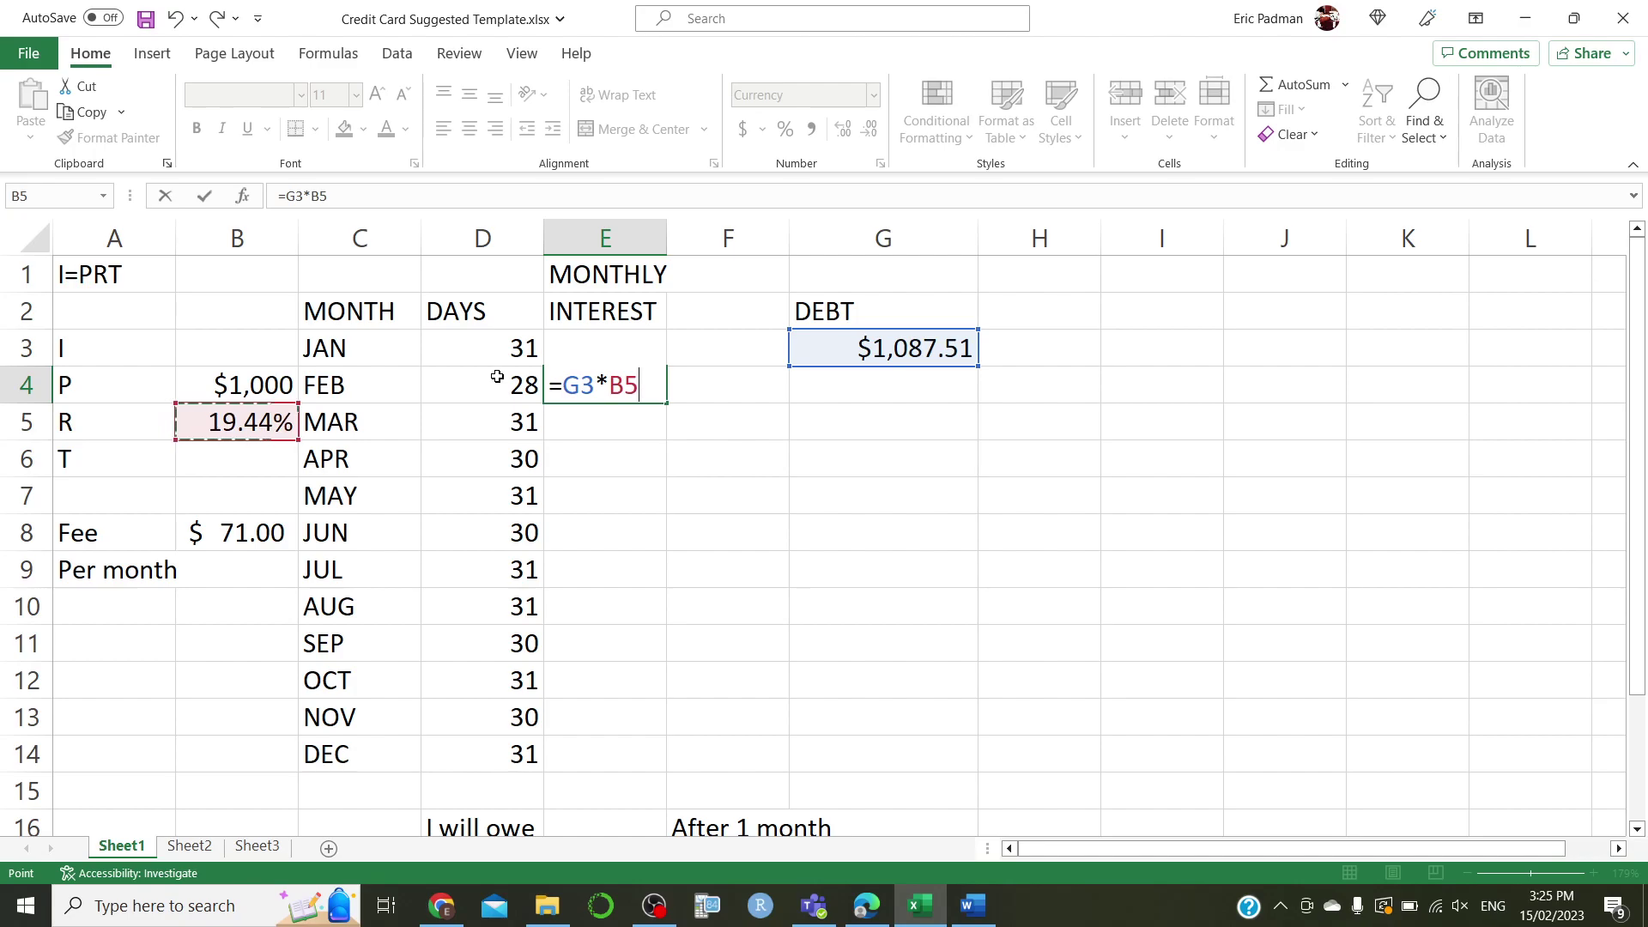
left_click(624, 386)
left_click(613, 386)
type("$B$5*")
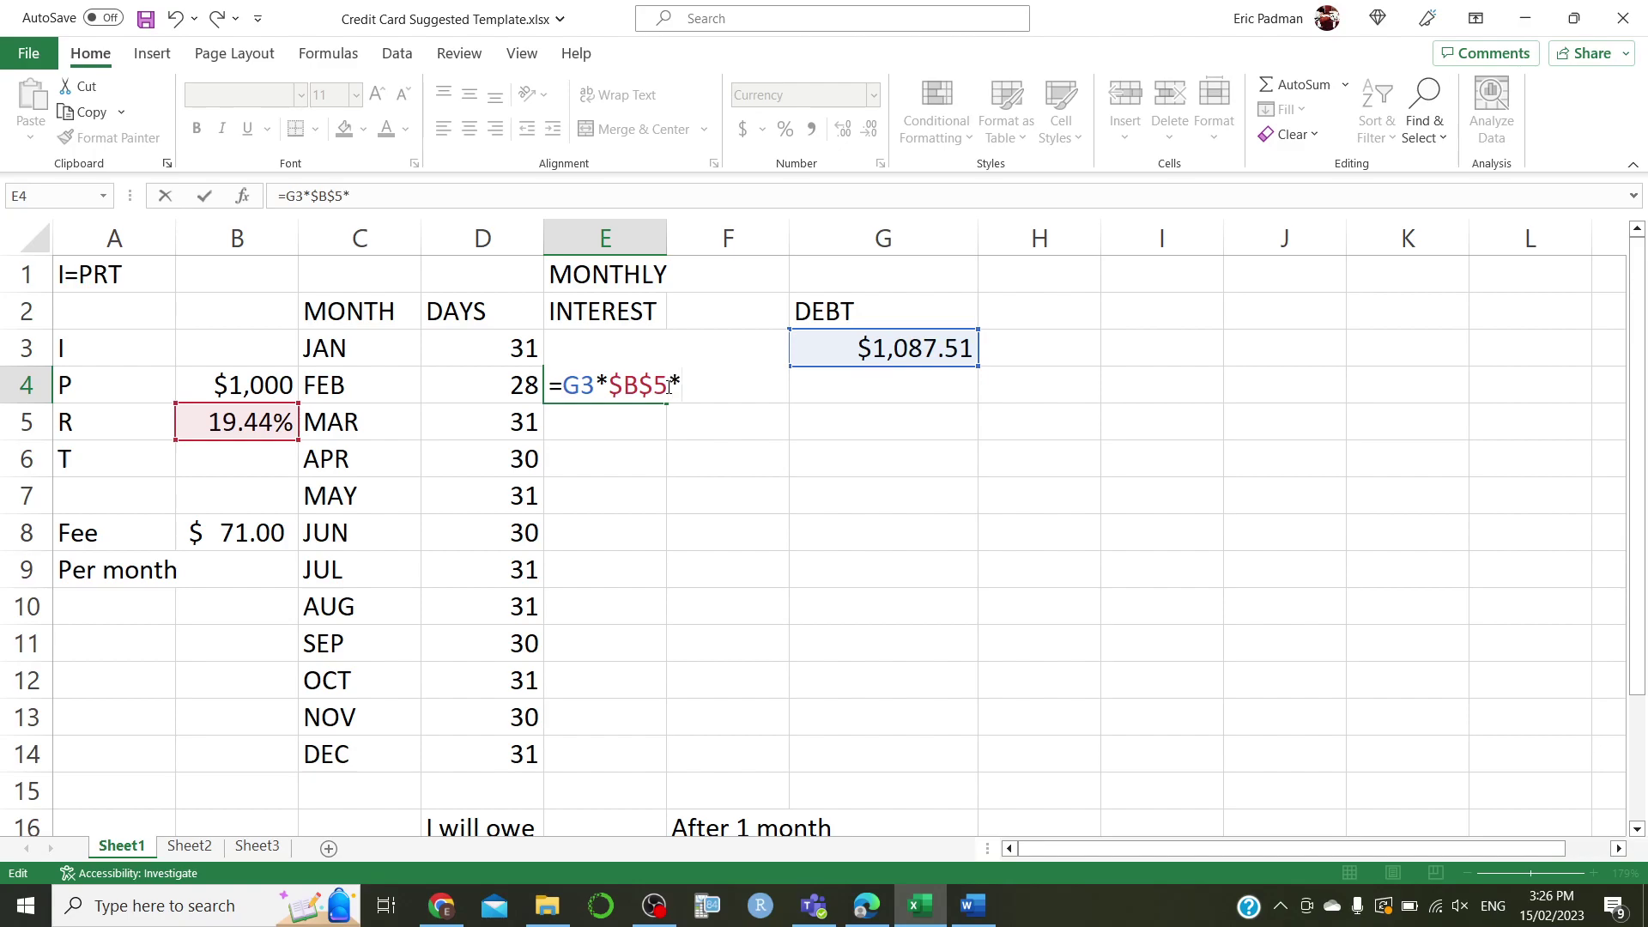
left_click(468, 382)
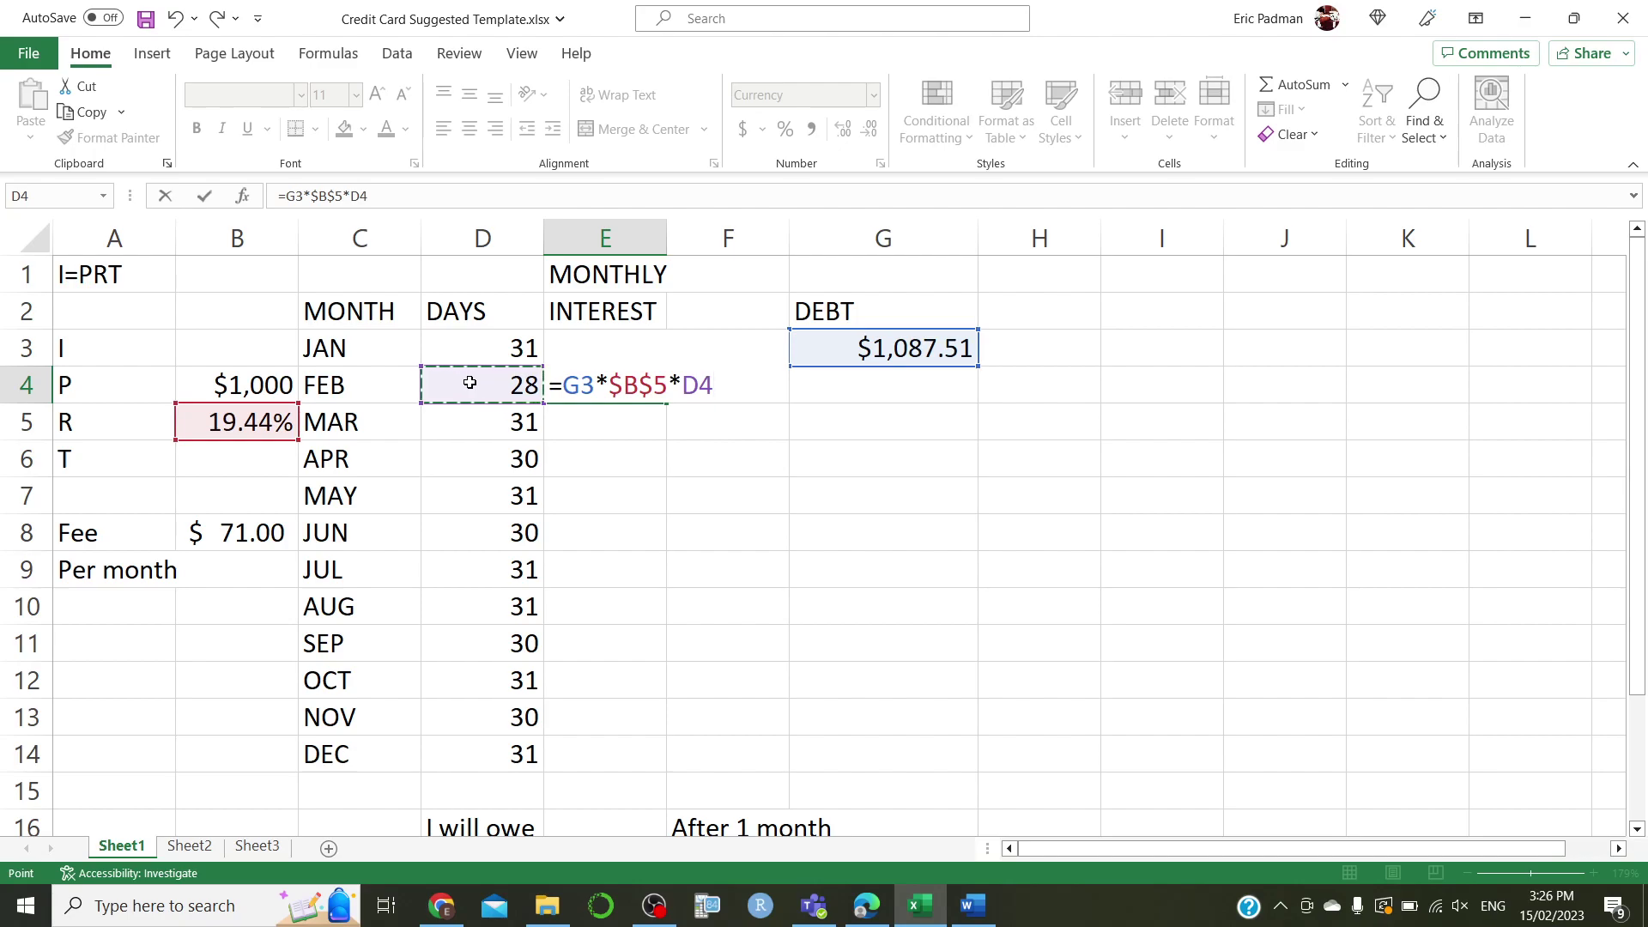
type("/365")
key("Return")
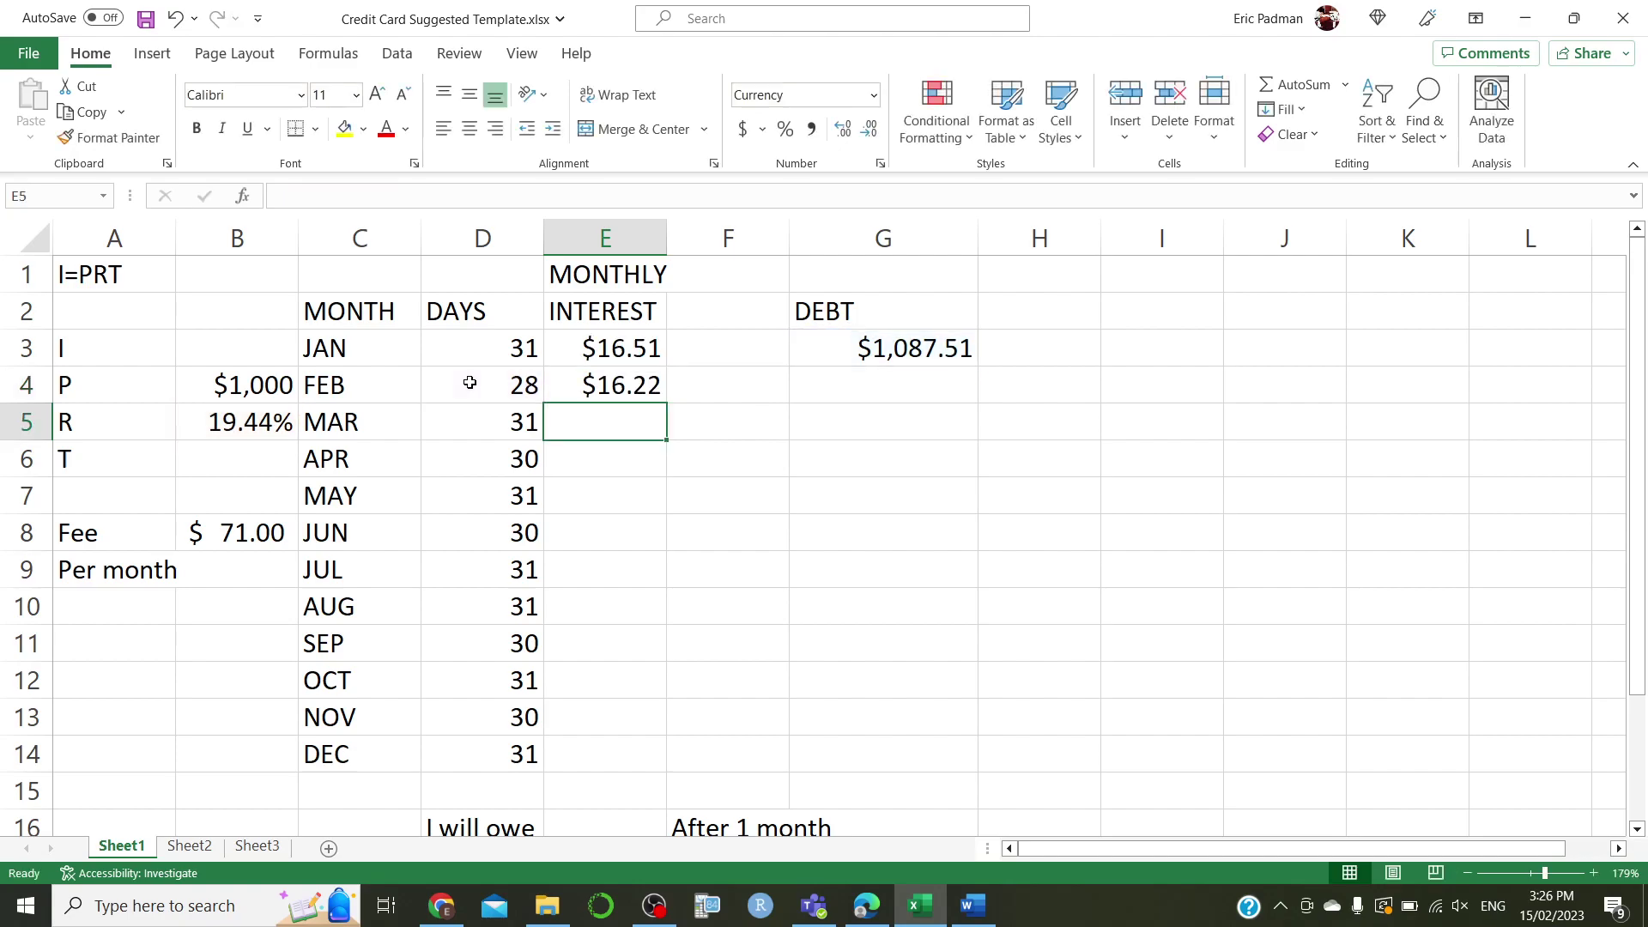
Fill the interest formula down to E14 and enter =G3+E4 in G4 for $1,103.73
left_click(621, 388)
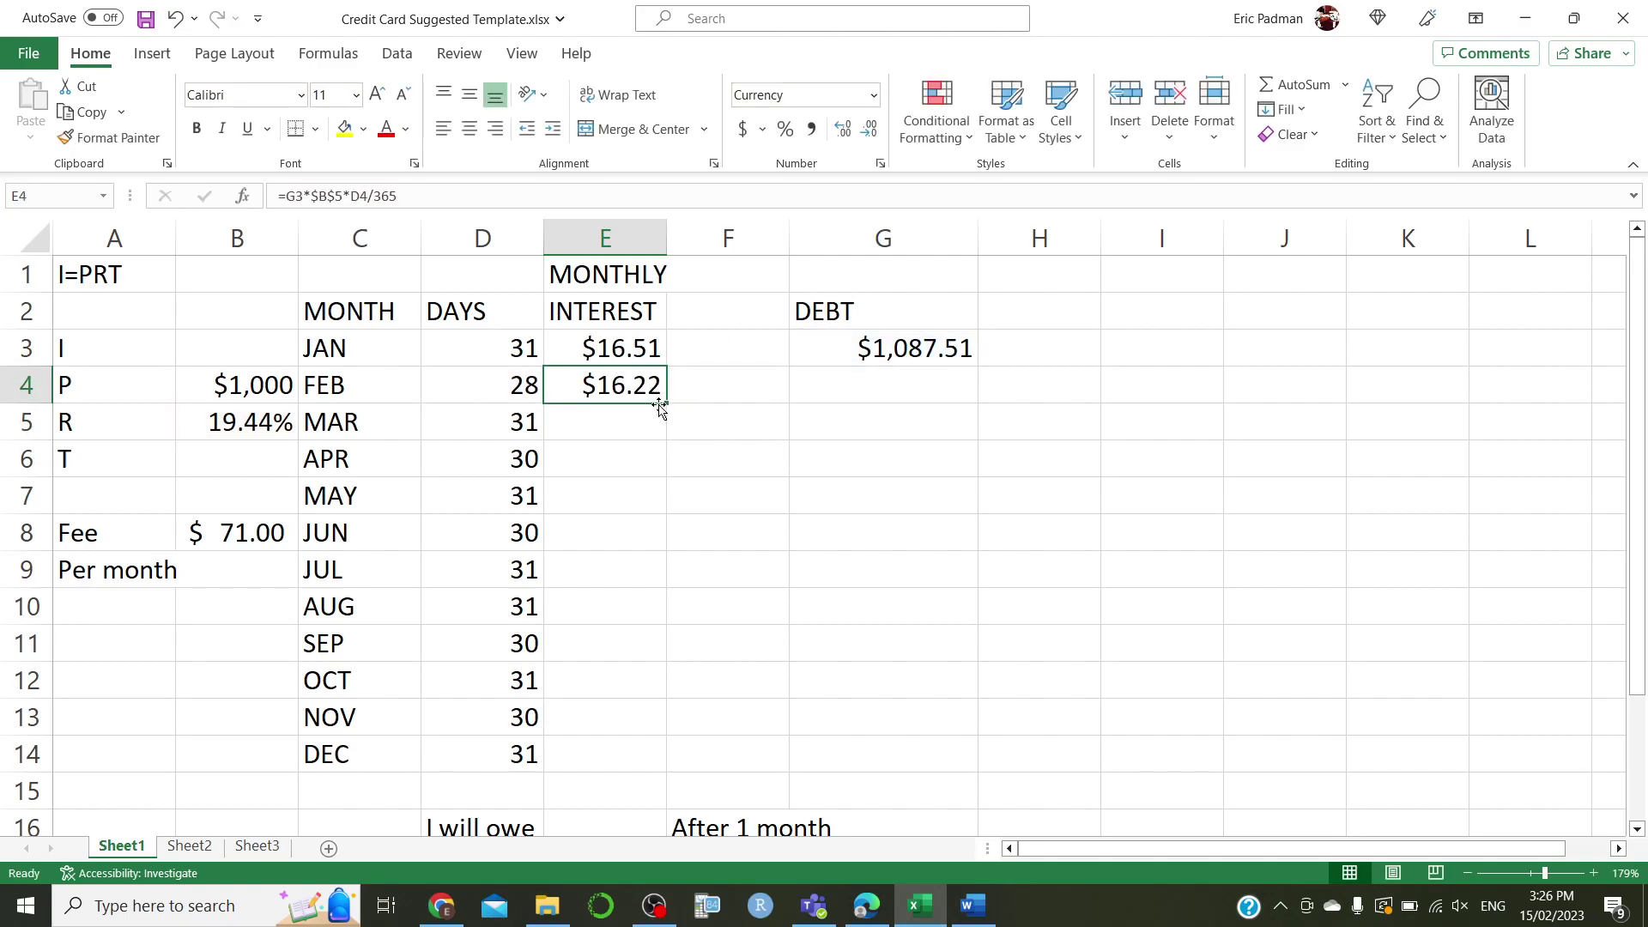
left_click_drag(666, 403, 673, 775)
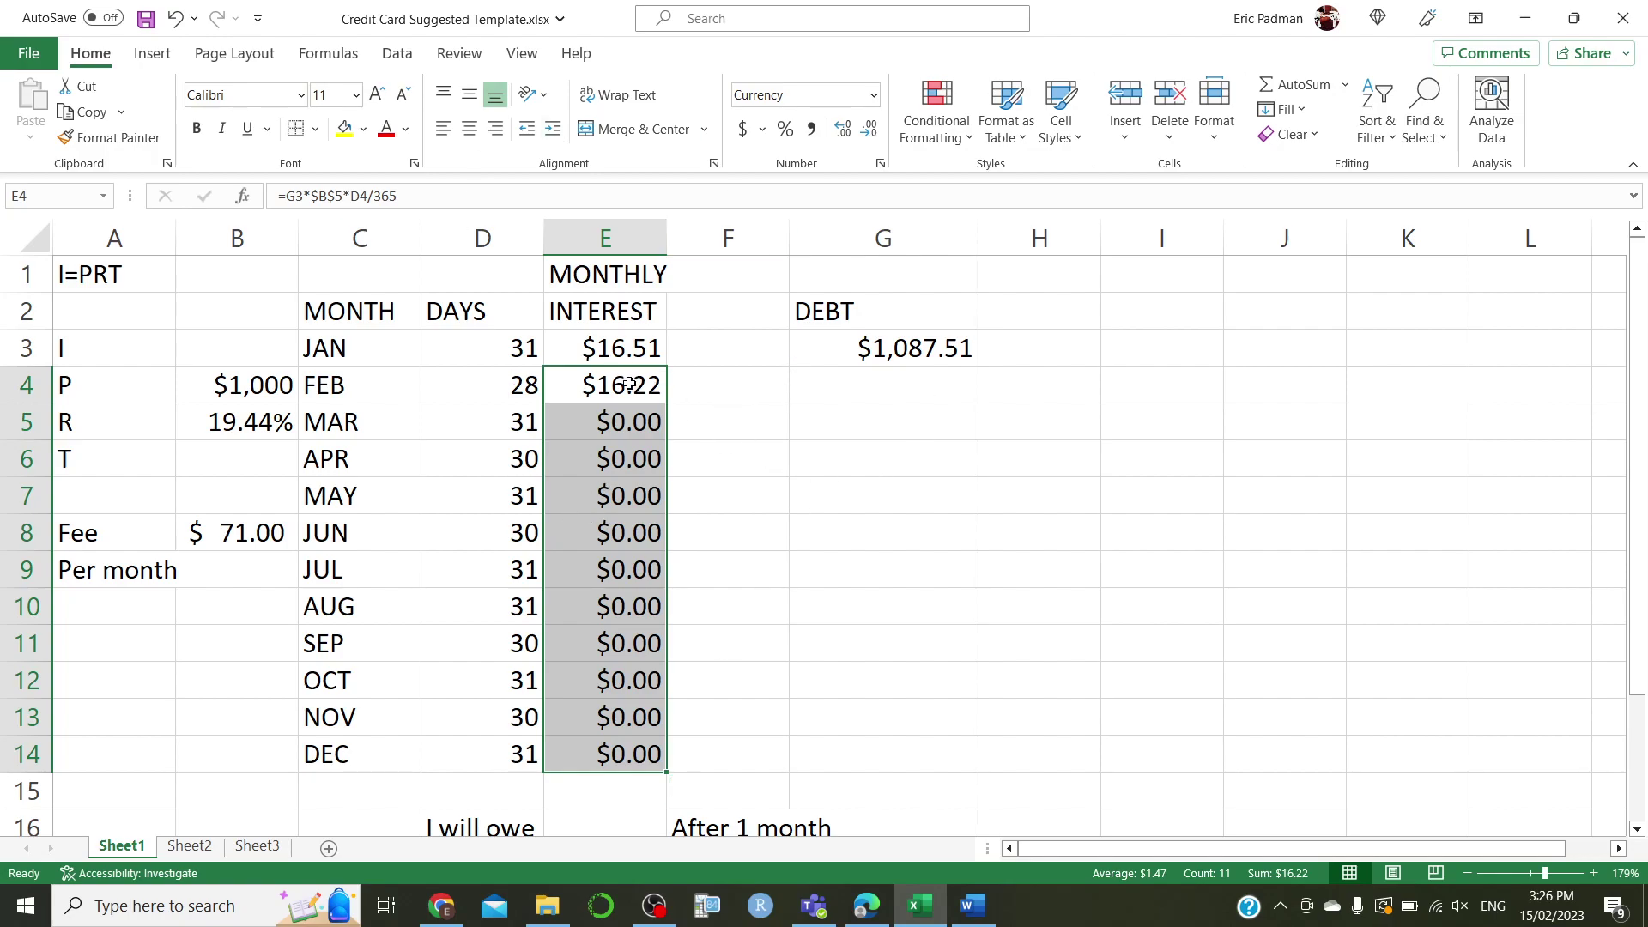
left_click(858, 393)
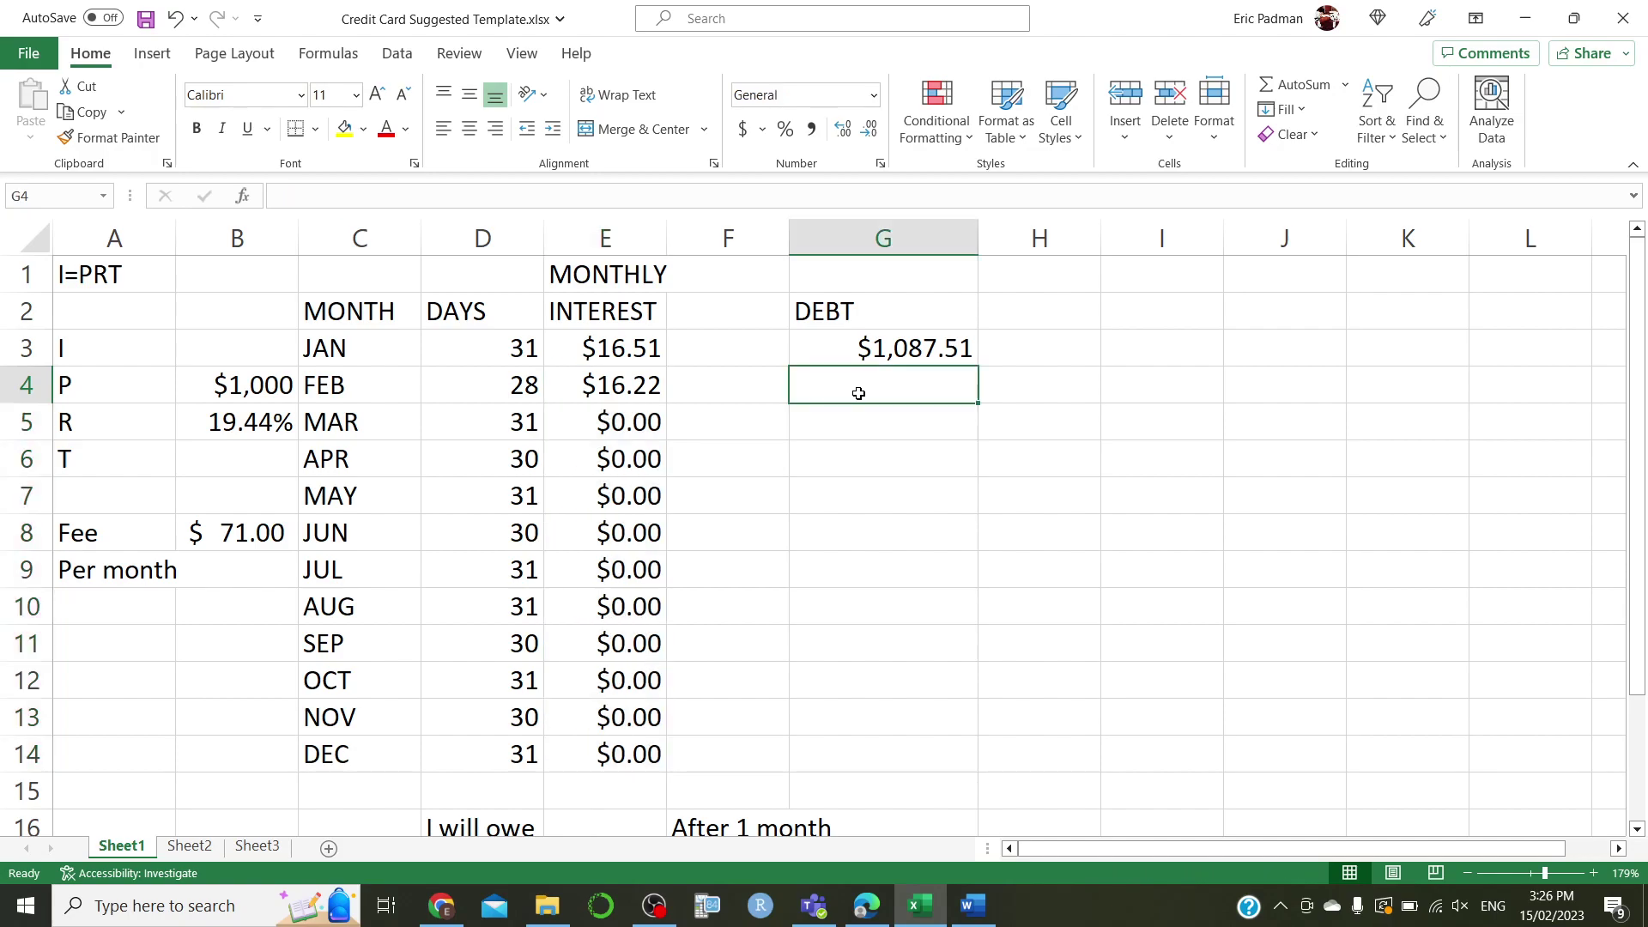
type("=")
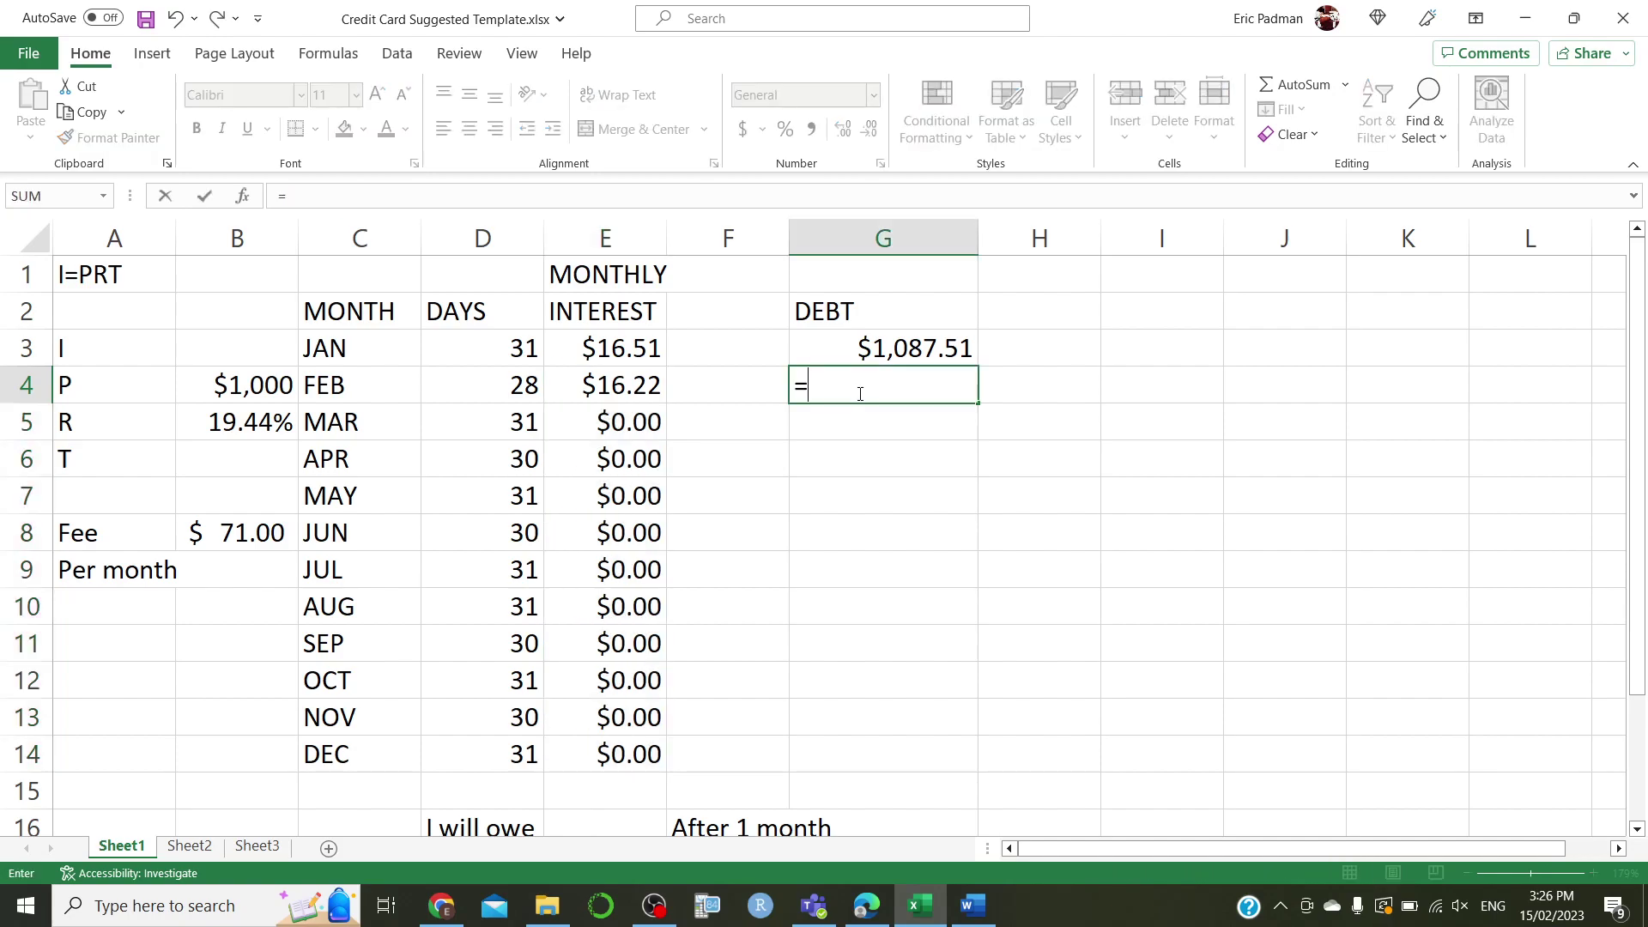
left_click(880, 348)
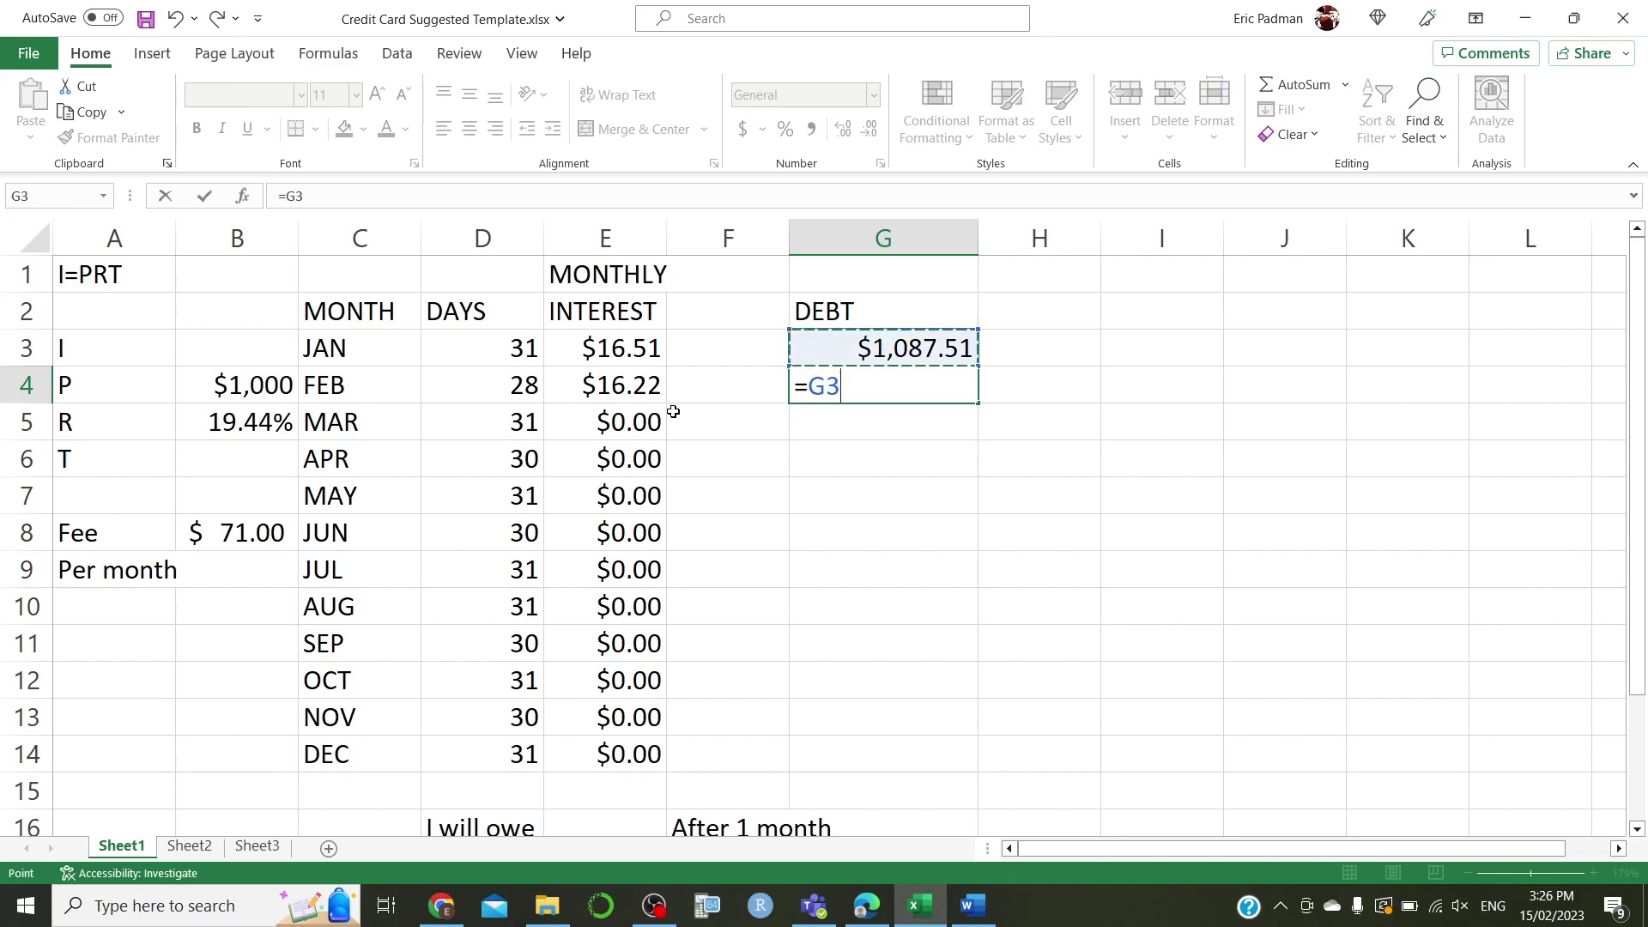
type("+")
left_click(615, 383)
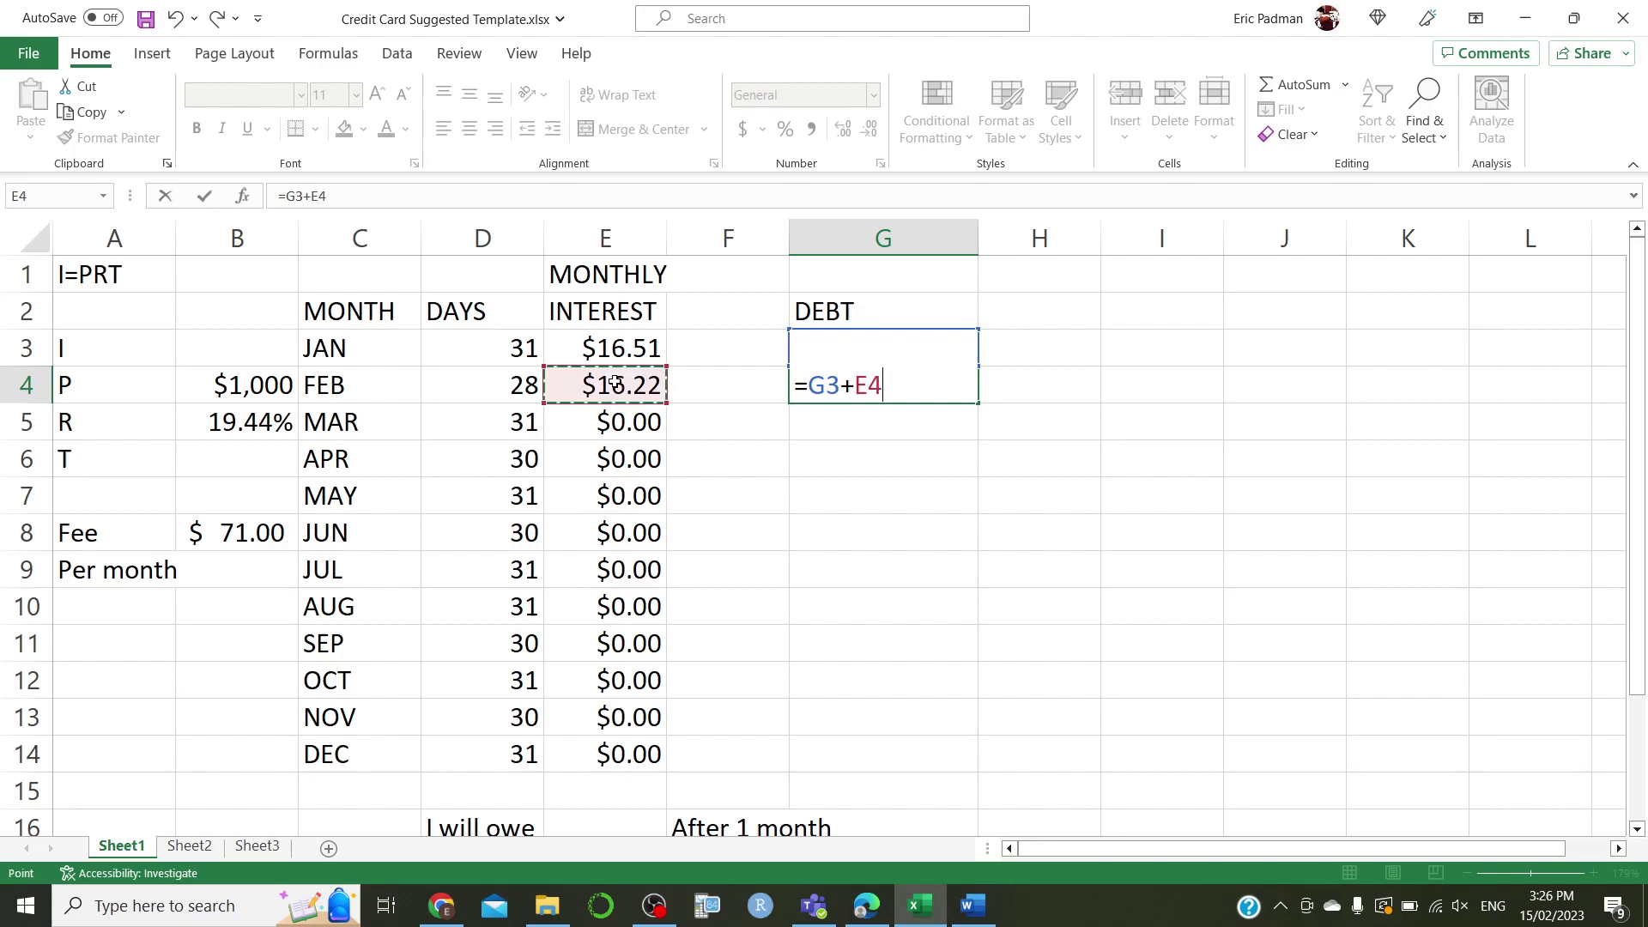
key("Return")
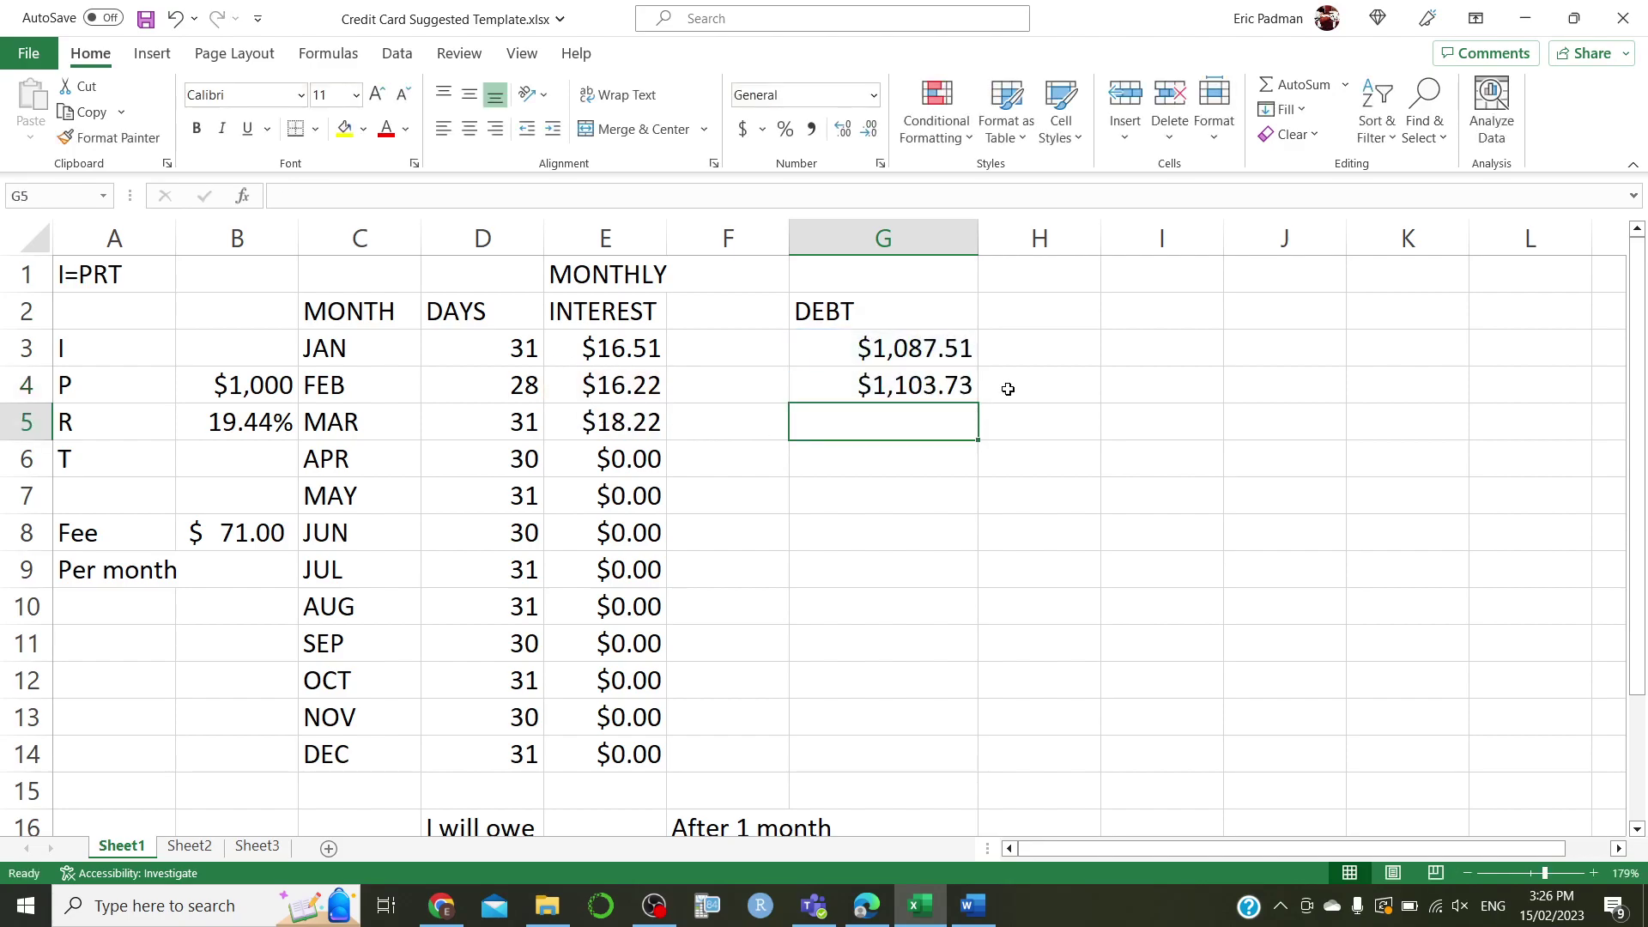
Fill G4's =G3+E4 down to G14, reaching $1,297.39 for December
left_click(884, 392)
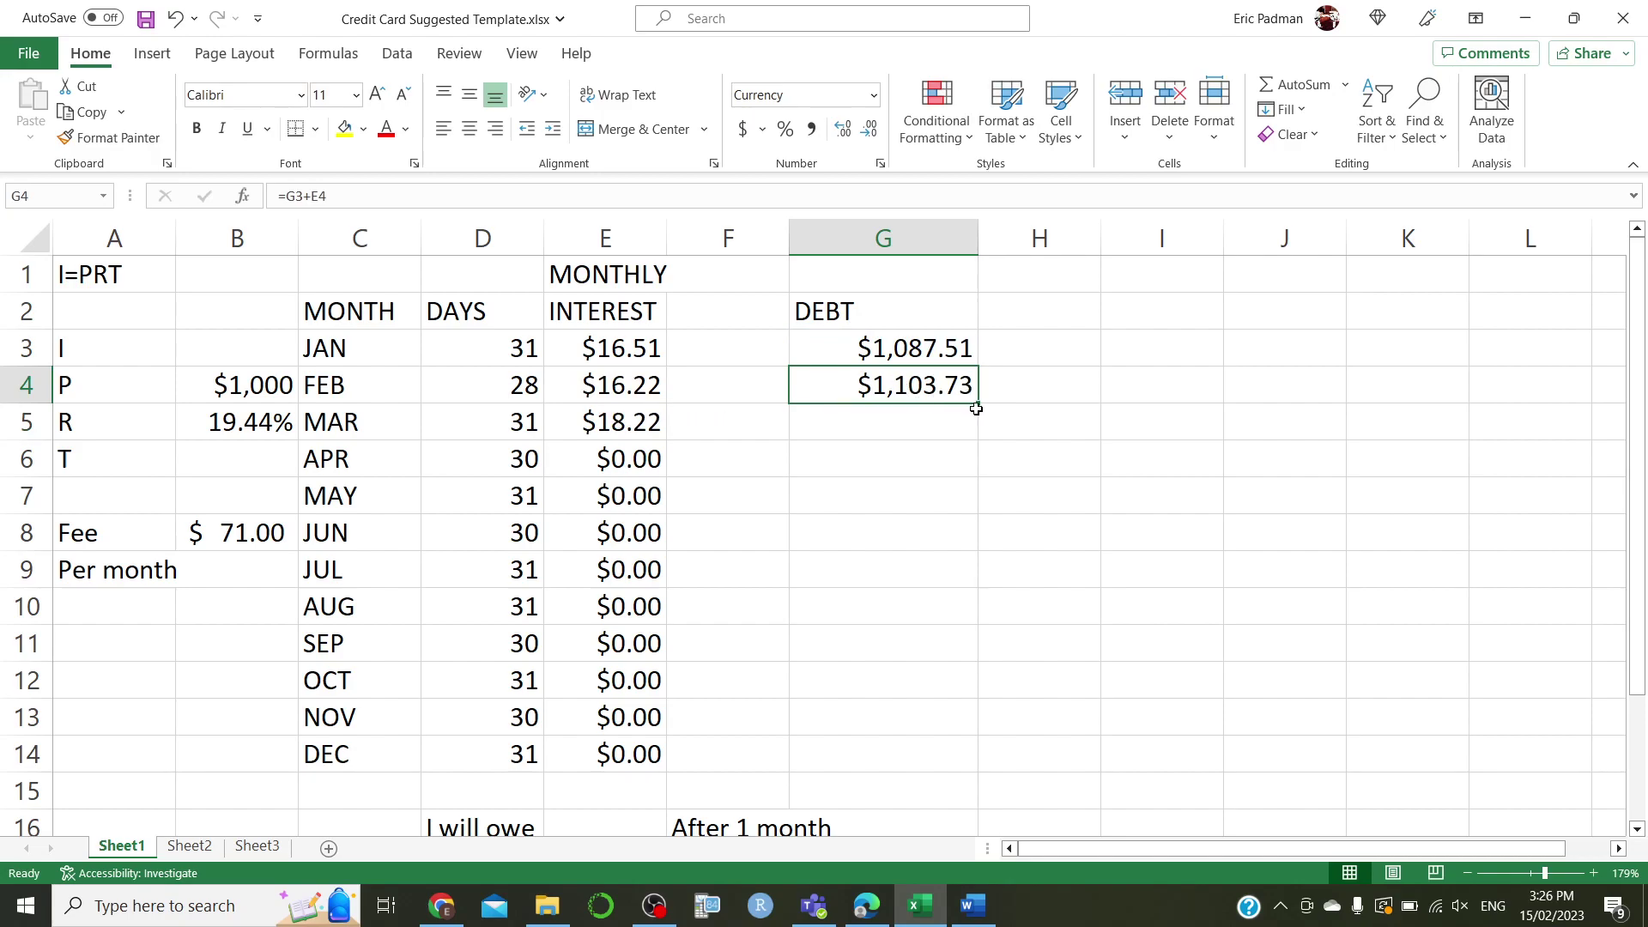
left_click_drag(977, 403, 967, 772)
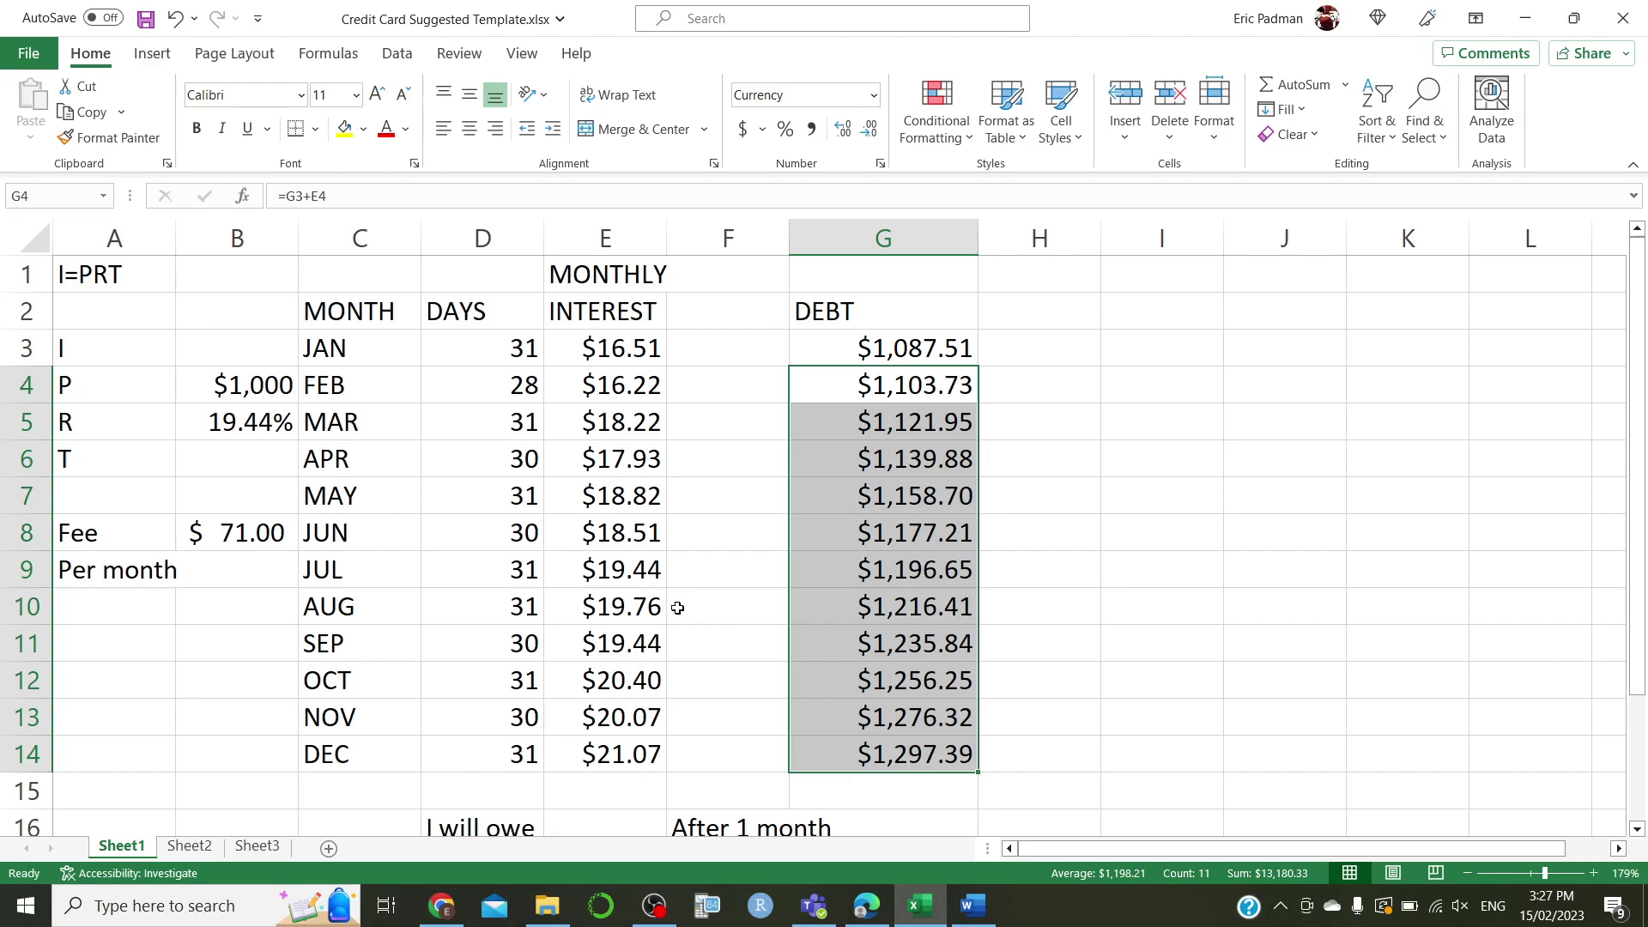
scroll(678, 608, "down", 1)
scroll(666, 684, "up", 1)
scroll(673, 577, "down", 1)
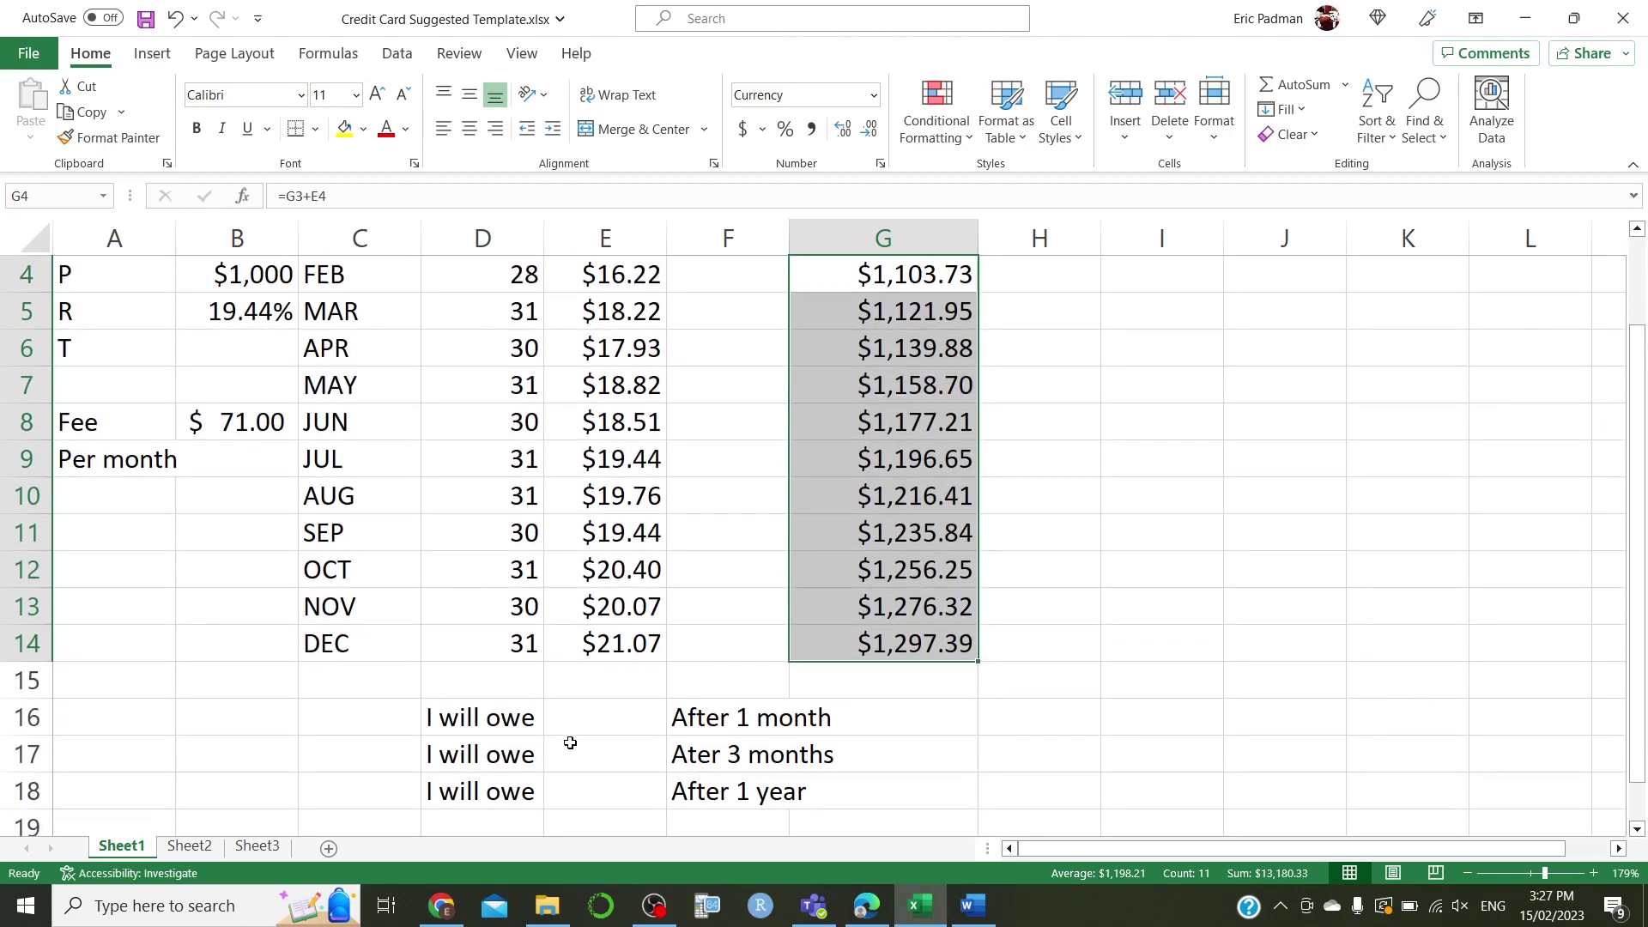
Enter =G3 in E16 for $1,087.51 owed after one month and widen column E
left_click(575, 721)
scroll(588, 723, "up", 1)
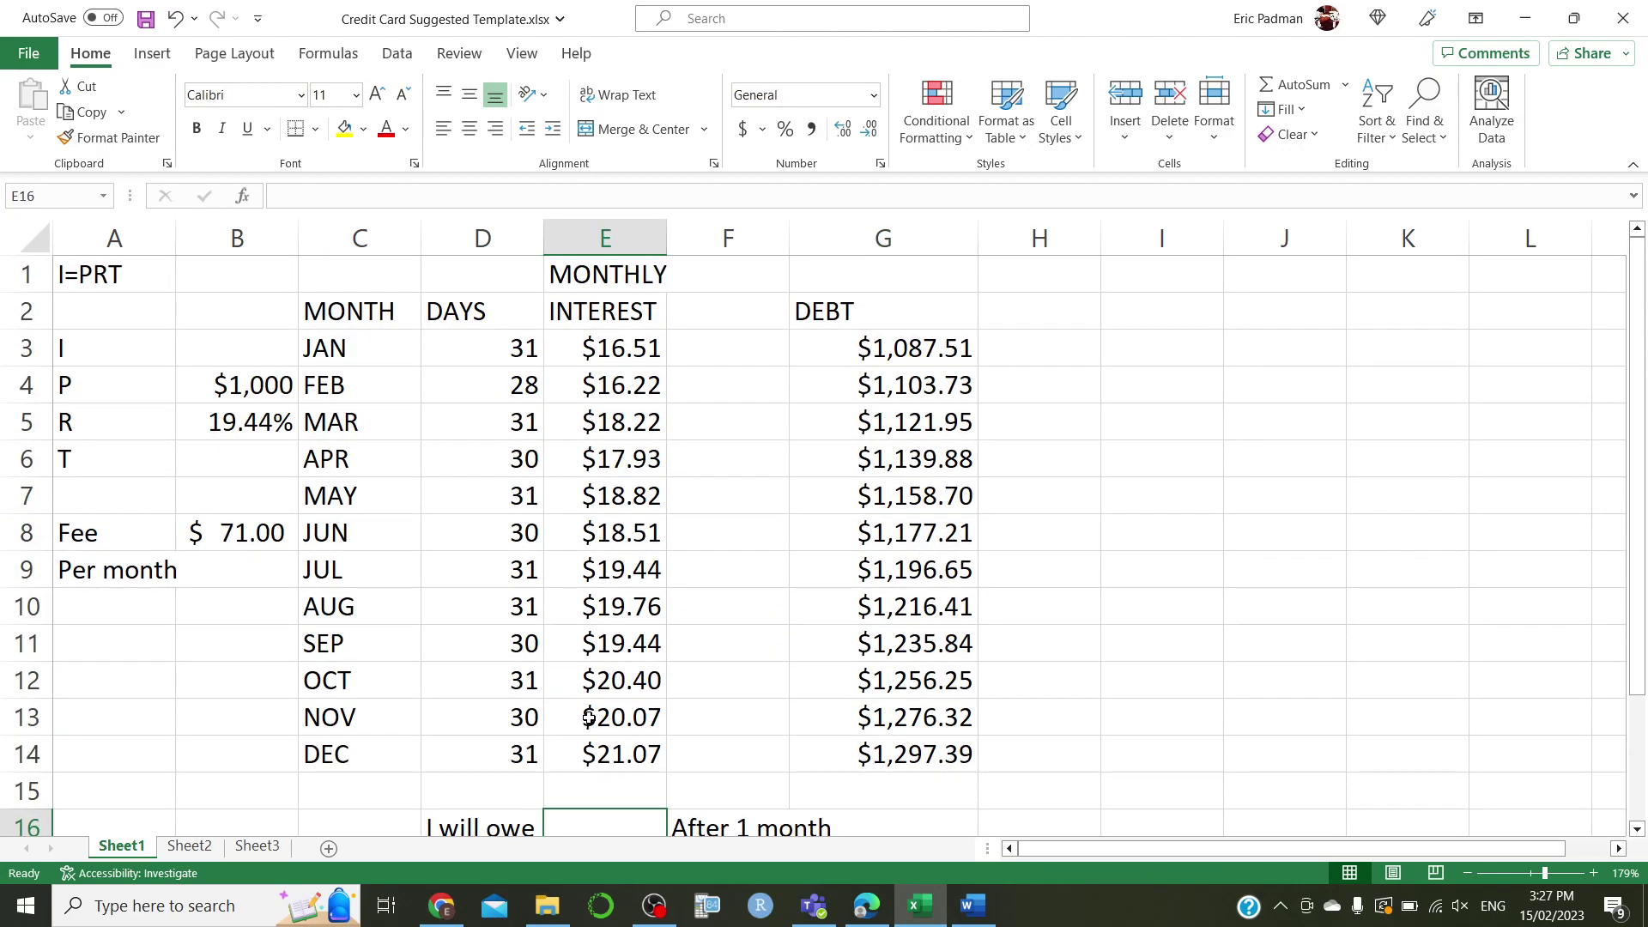
scroll(590, 709, "down", 2)
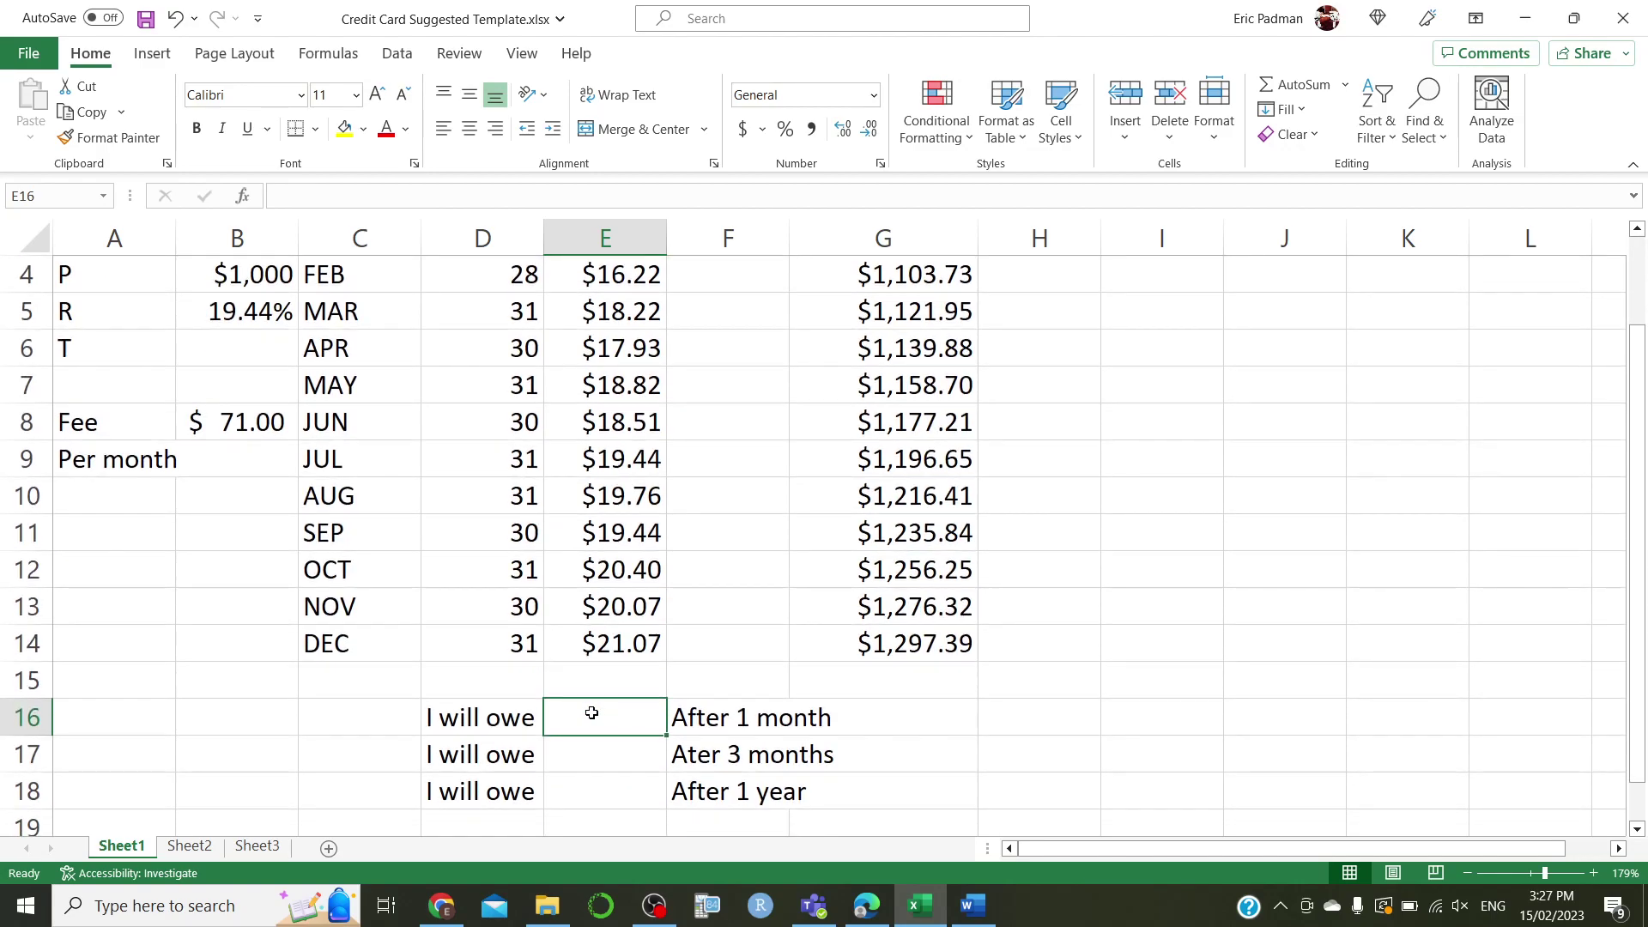
scroll(588, 709, "up", 2)
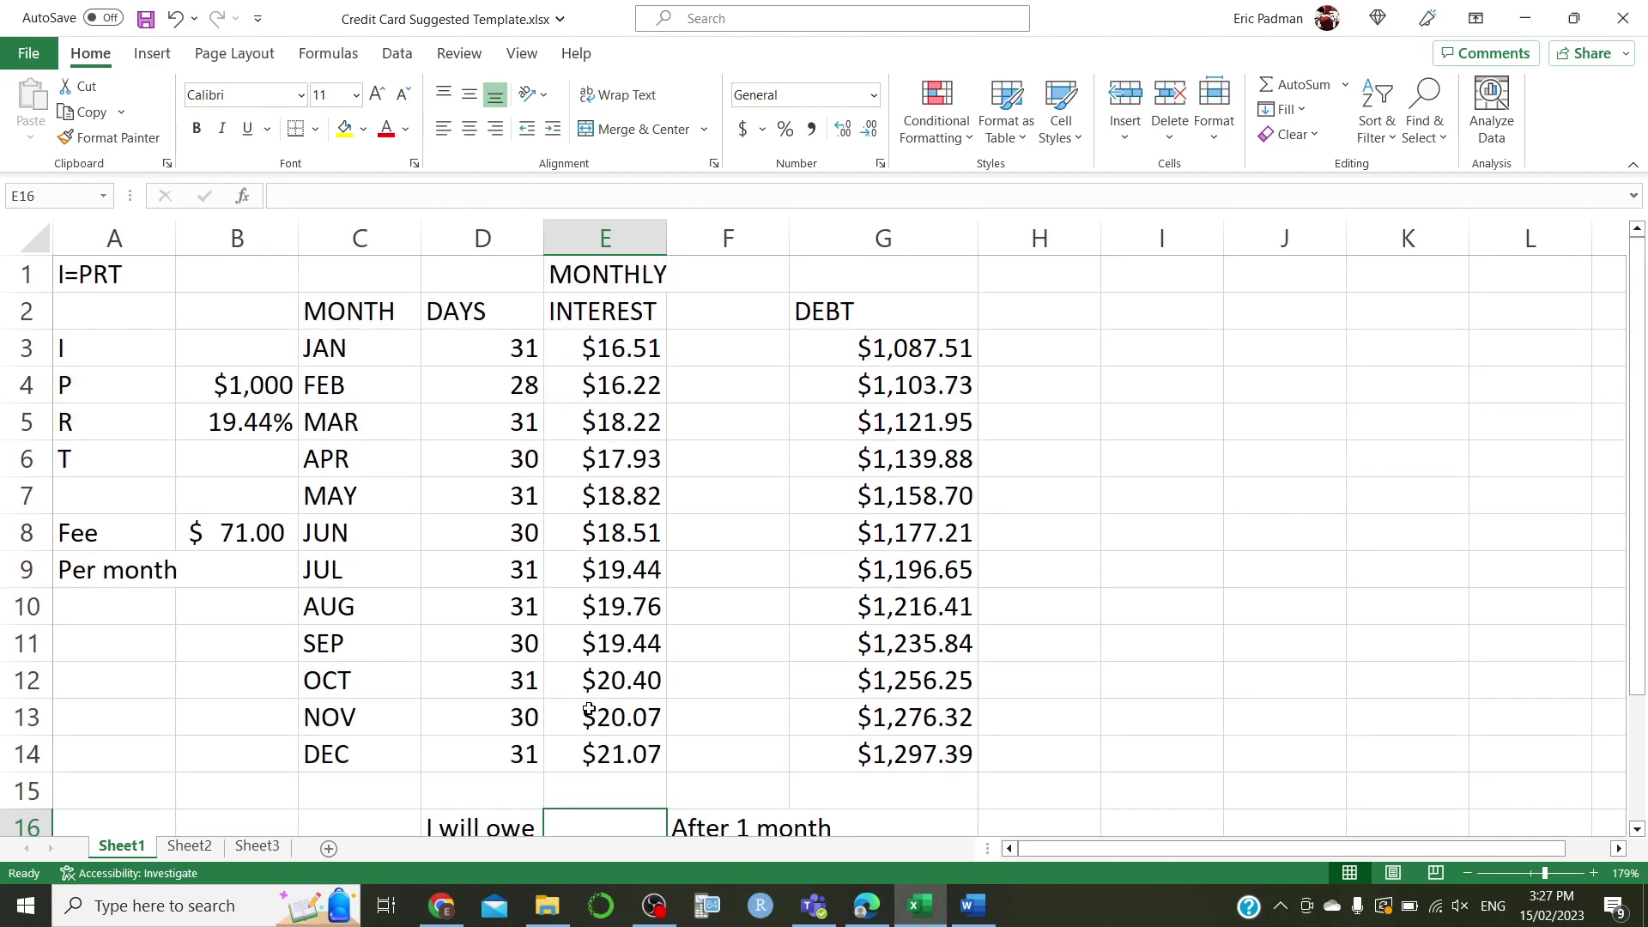
type("10")
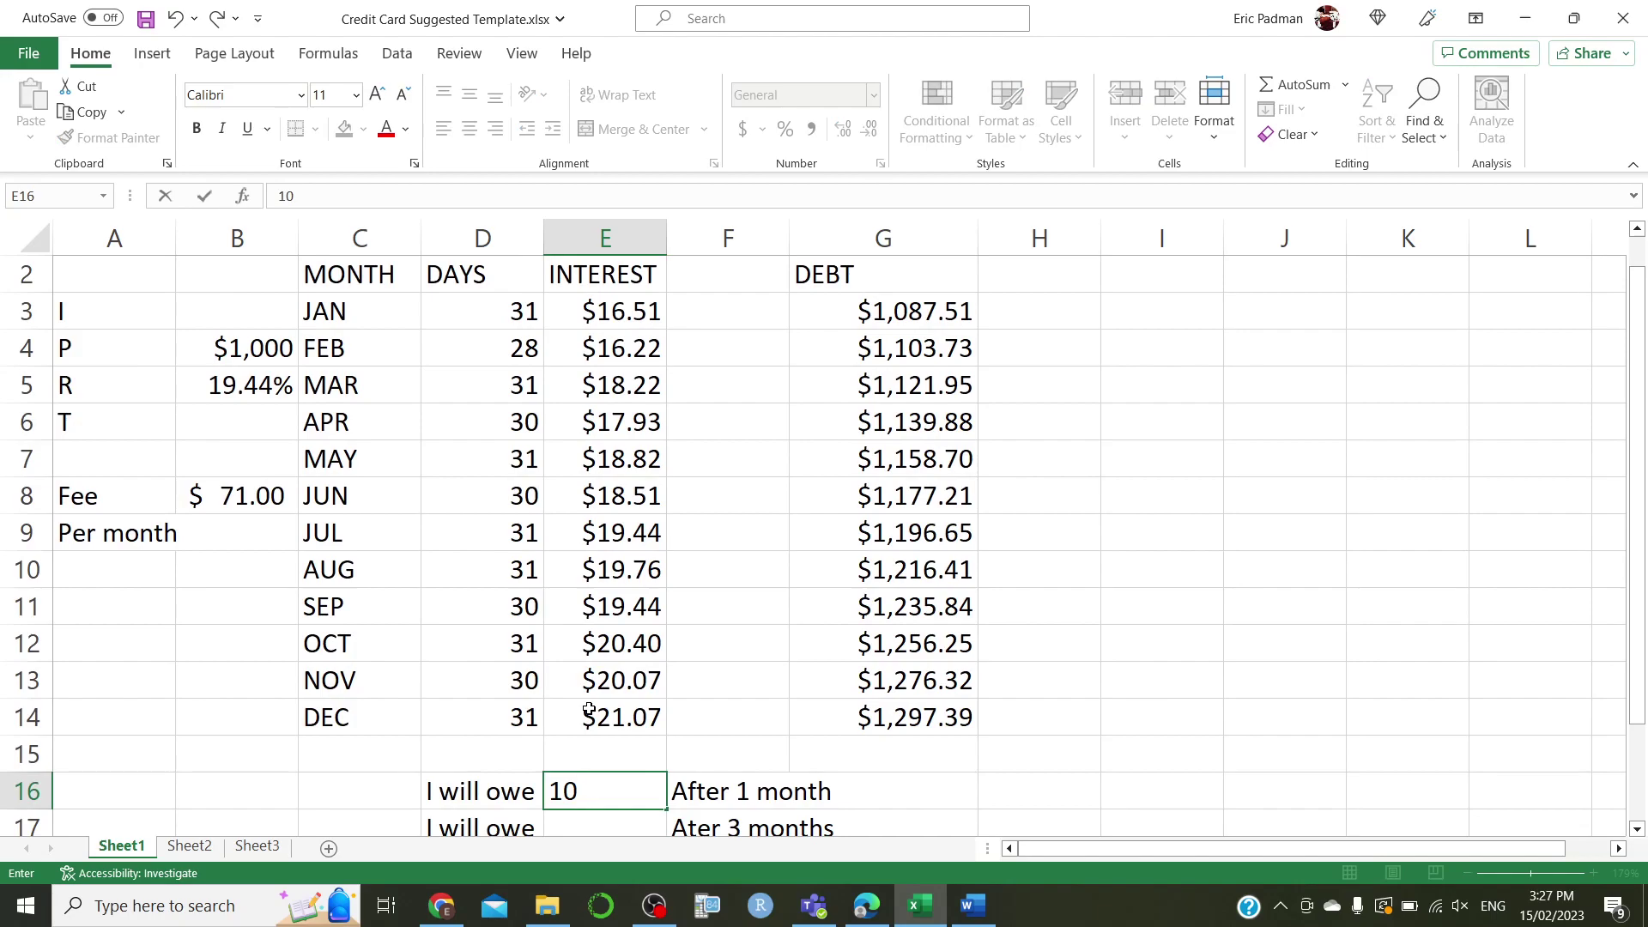
type("8")
key("BackSpace")
key("BackSpace")
type("=")
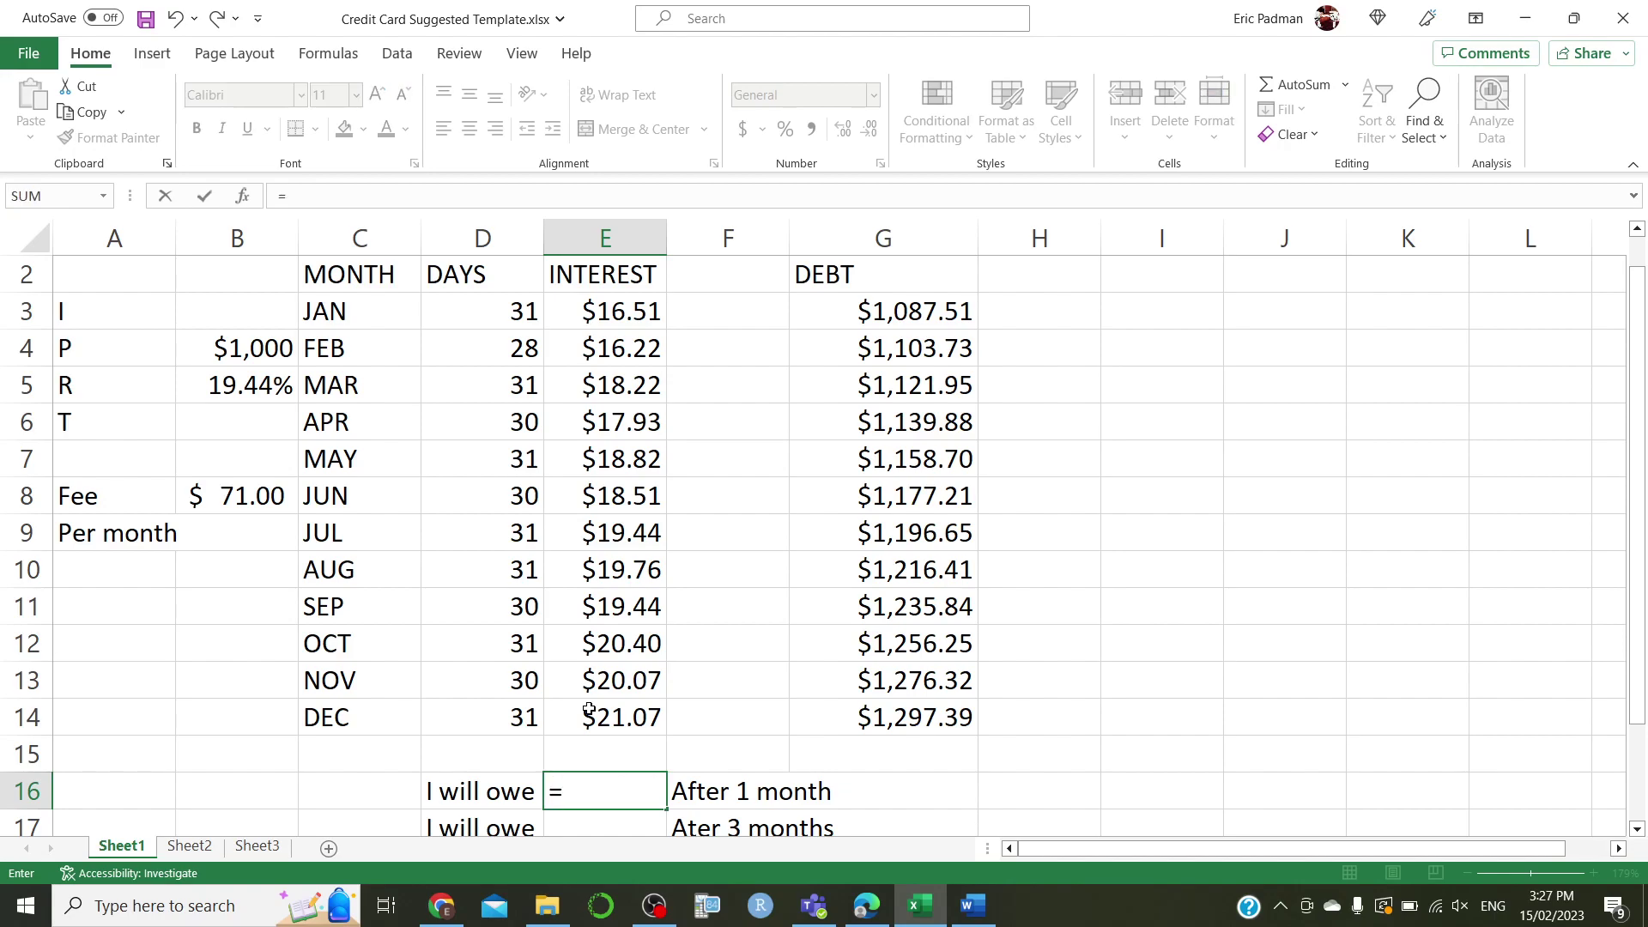
left_click(897, 311)
key("Return")
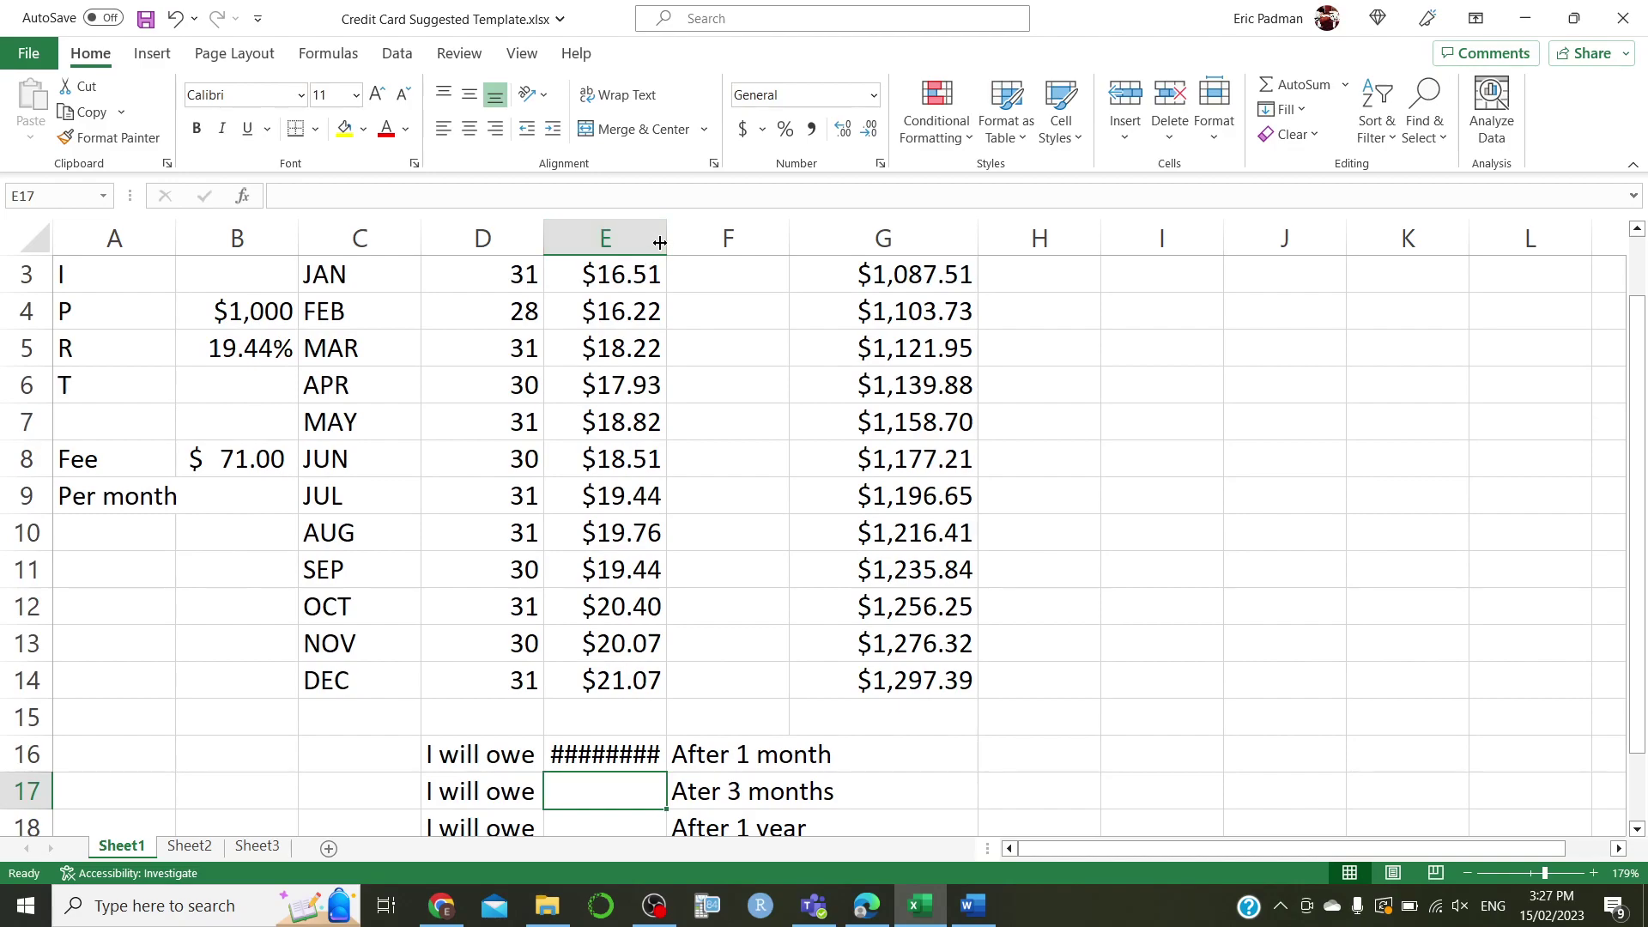
left_click_drag(664, 242, 692, 243)
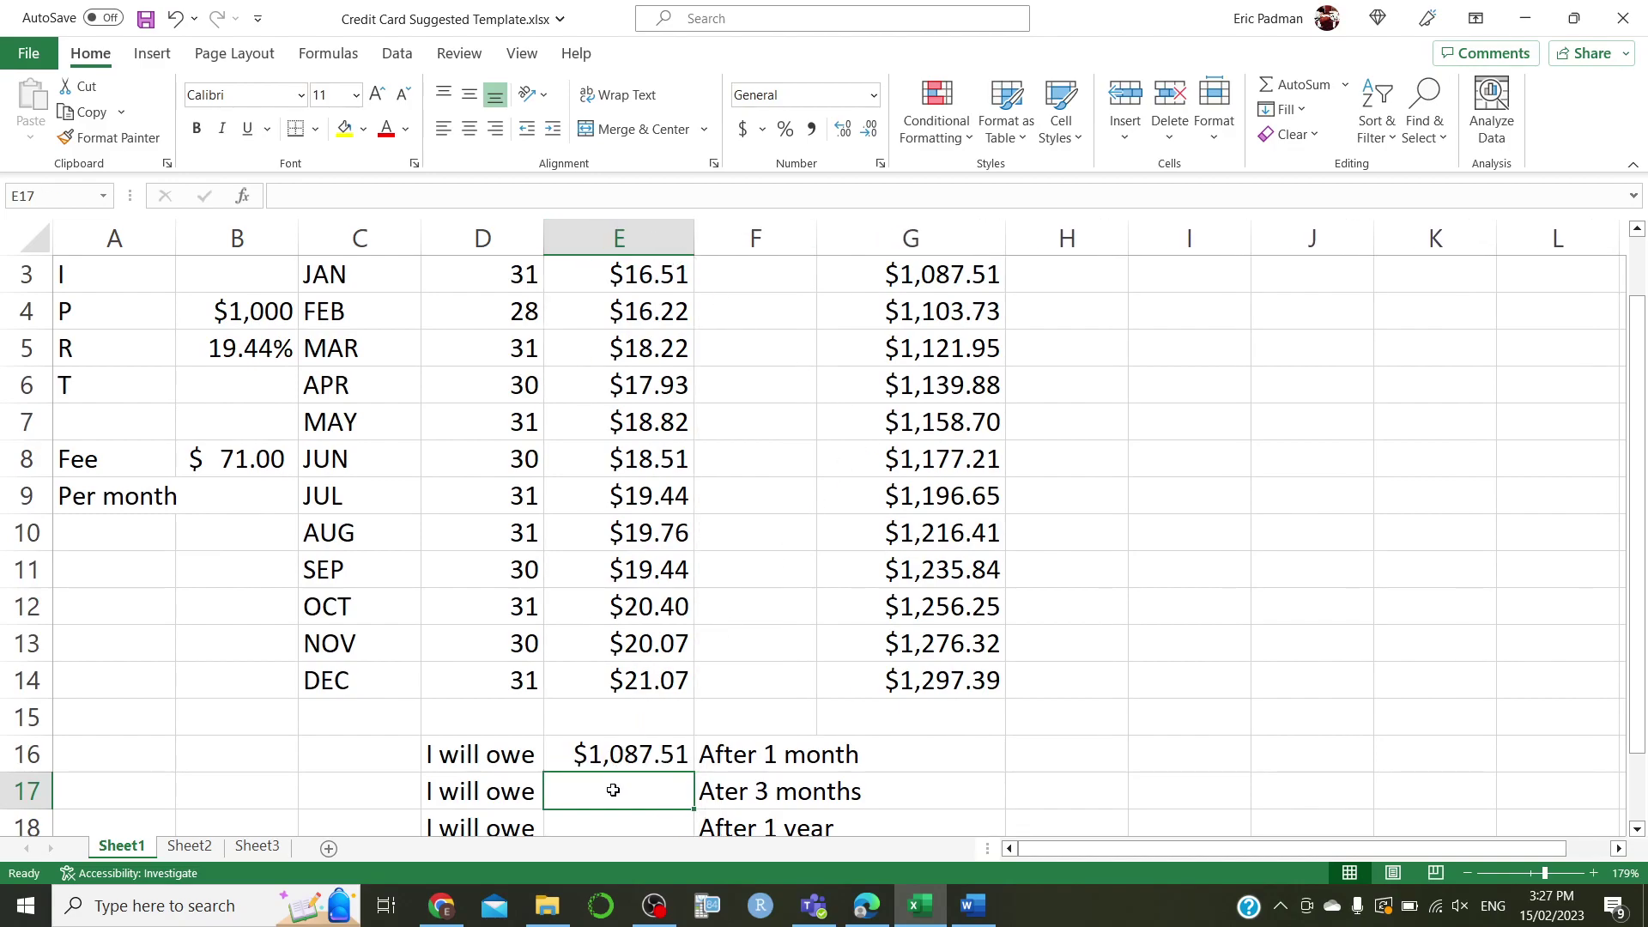
Enter =G5 in E17 and =G14 in E18, showing $1,121.95 and $1,297.39 owed
type("=")
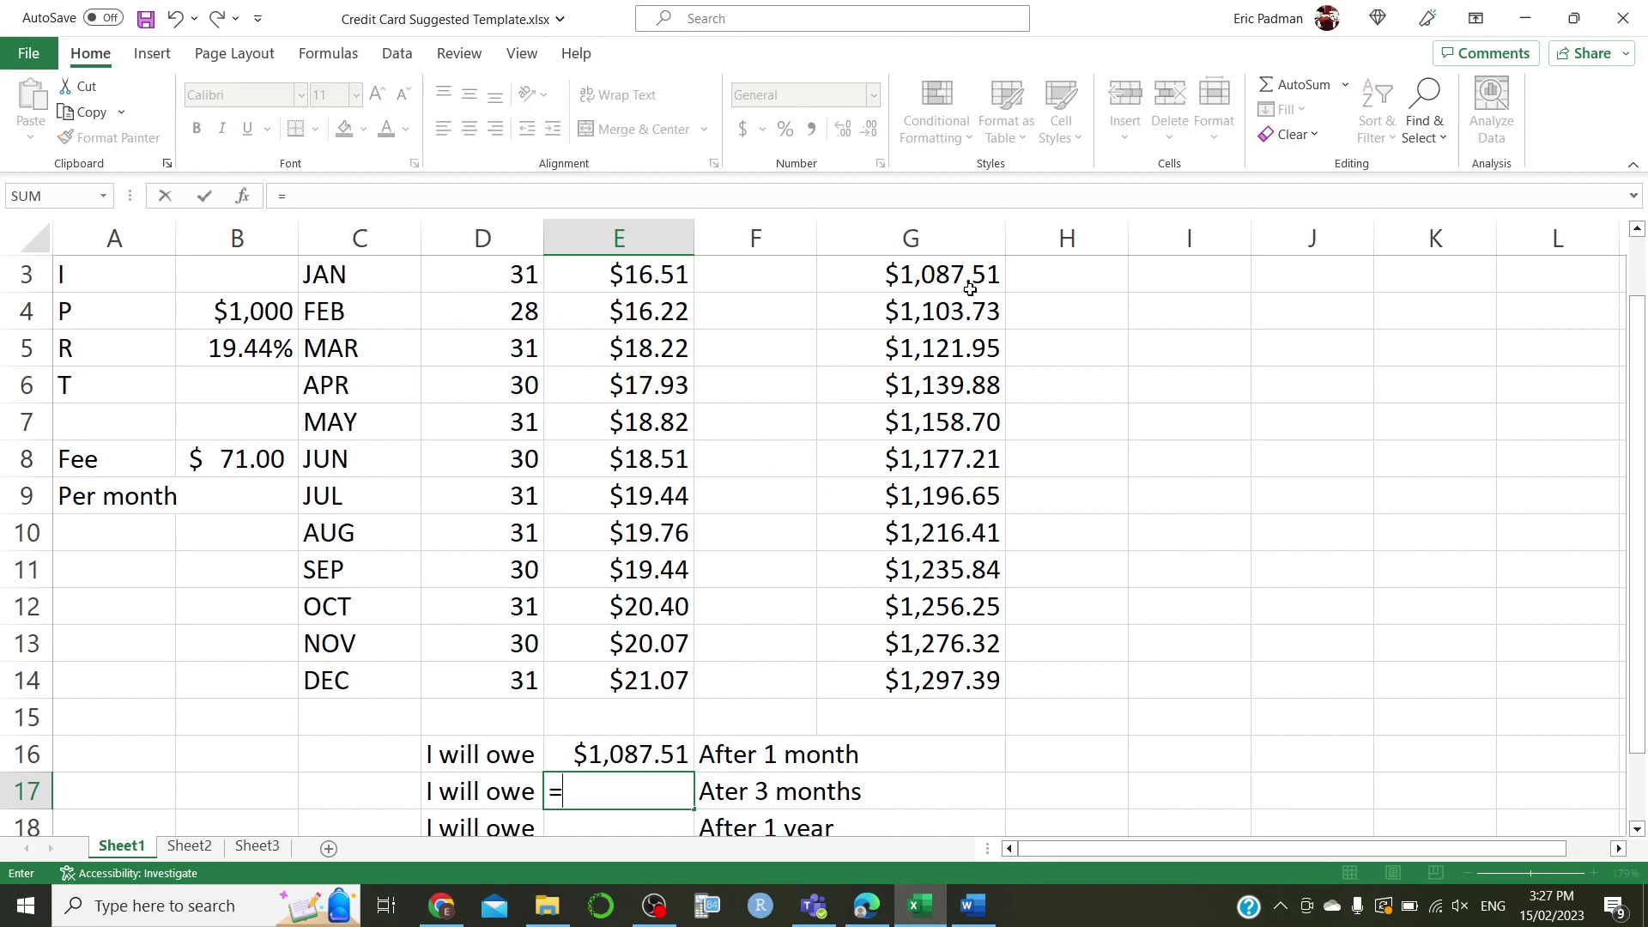
left_click(920, 355)
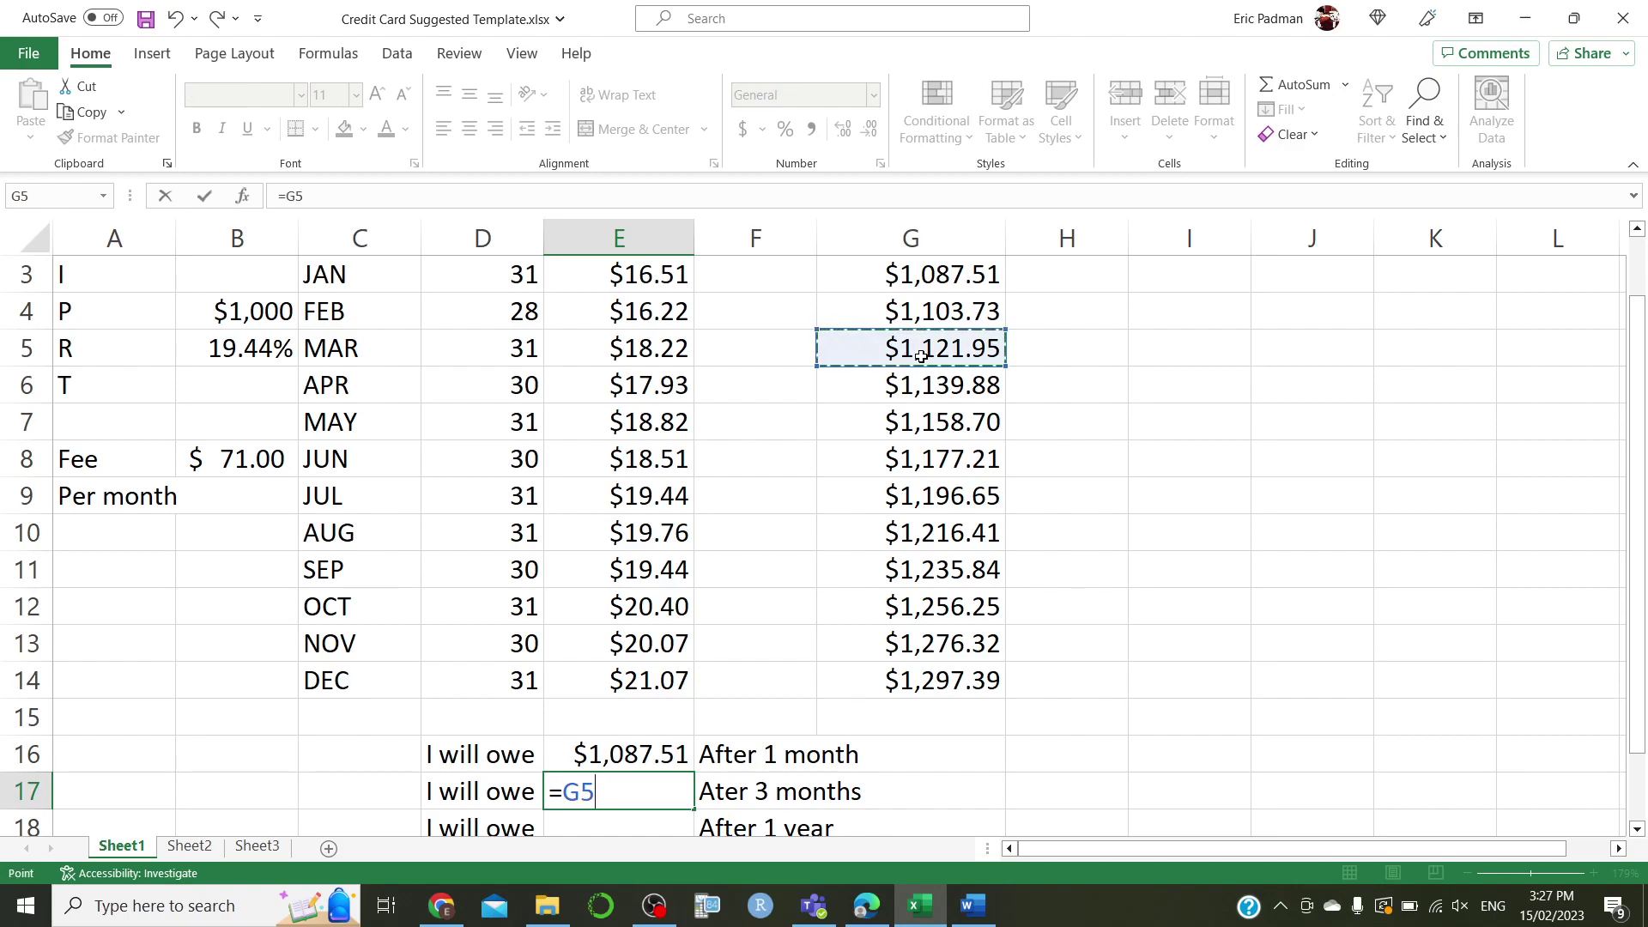
key("Return")
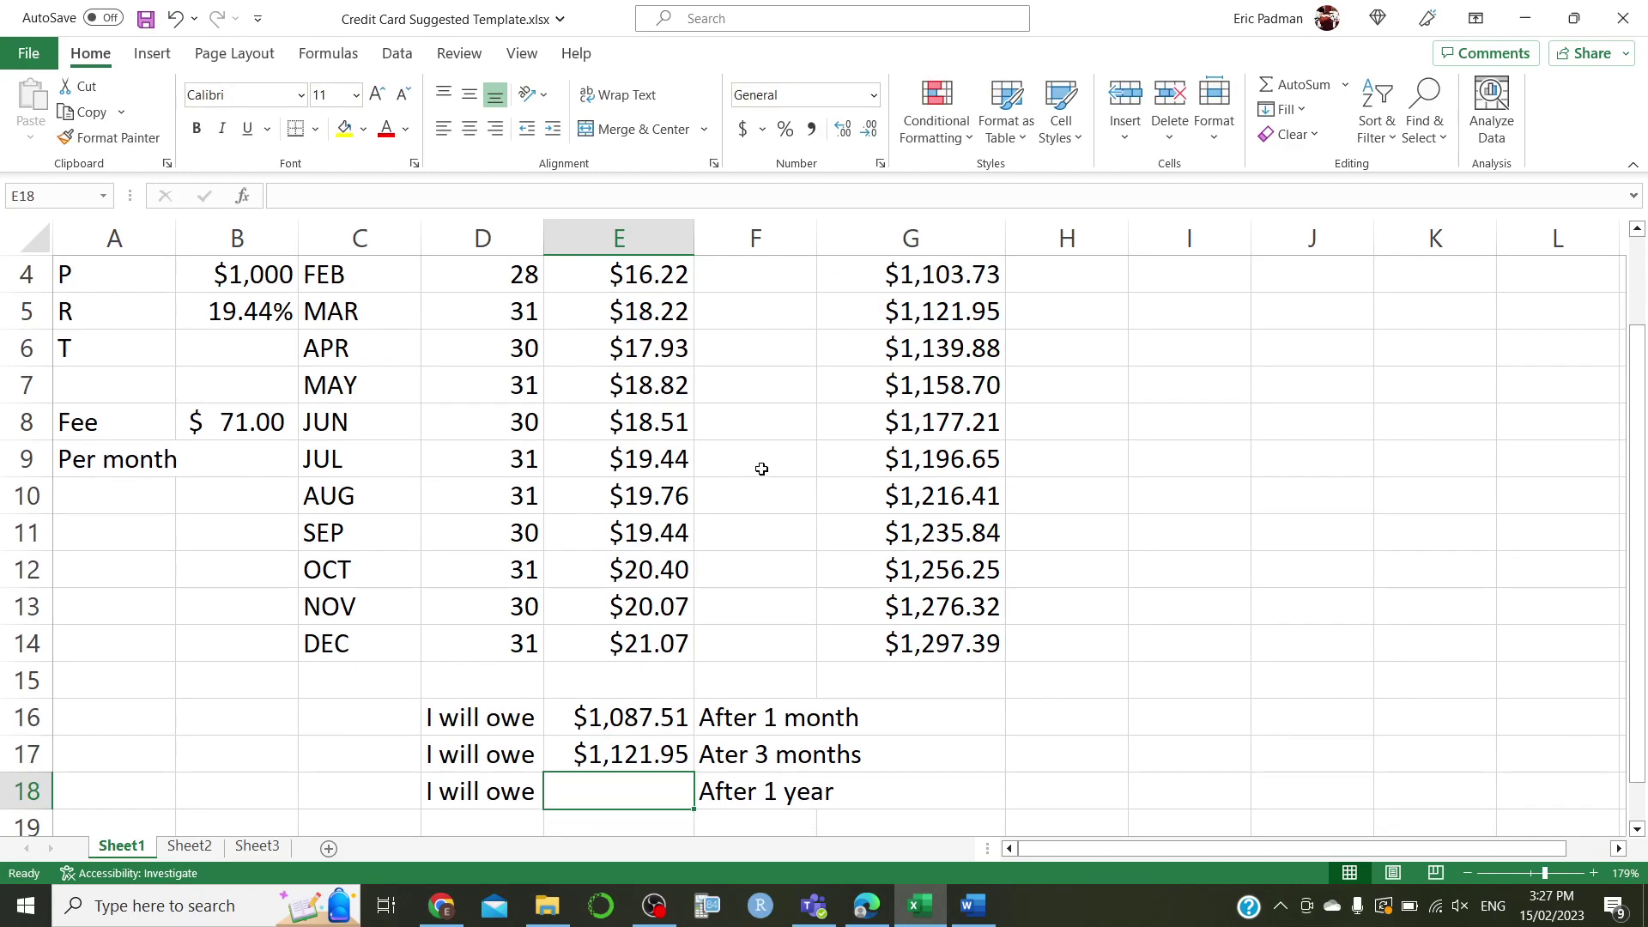
type("=")
left_click(926, 659)
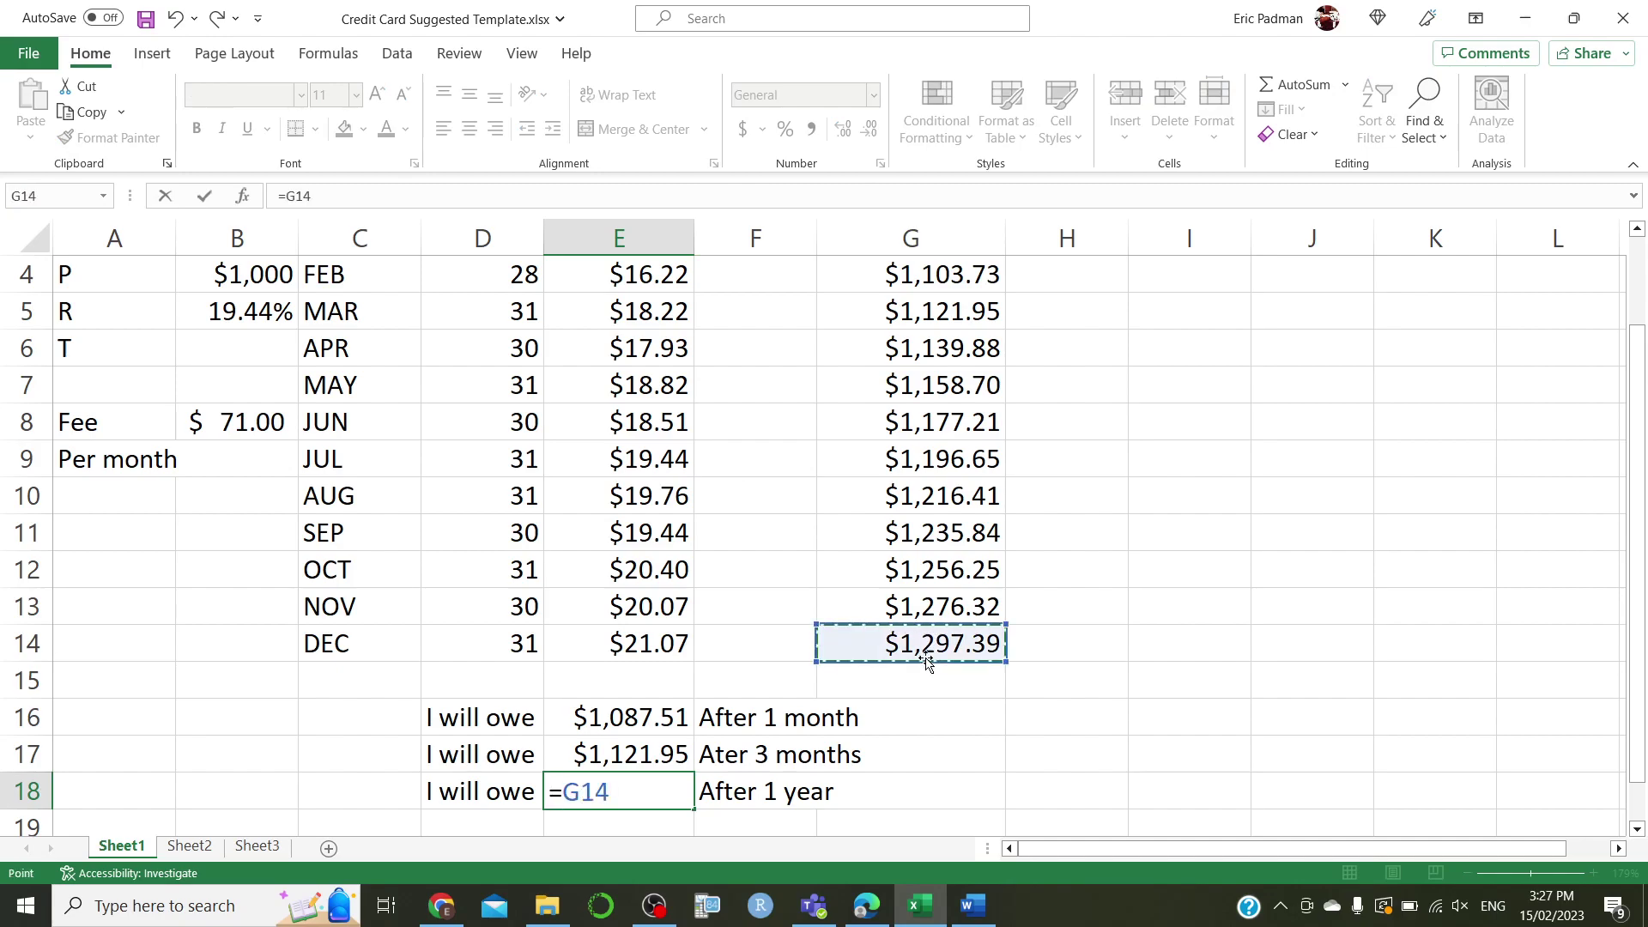
key("Return")
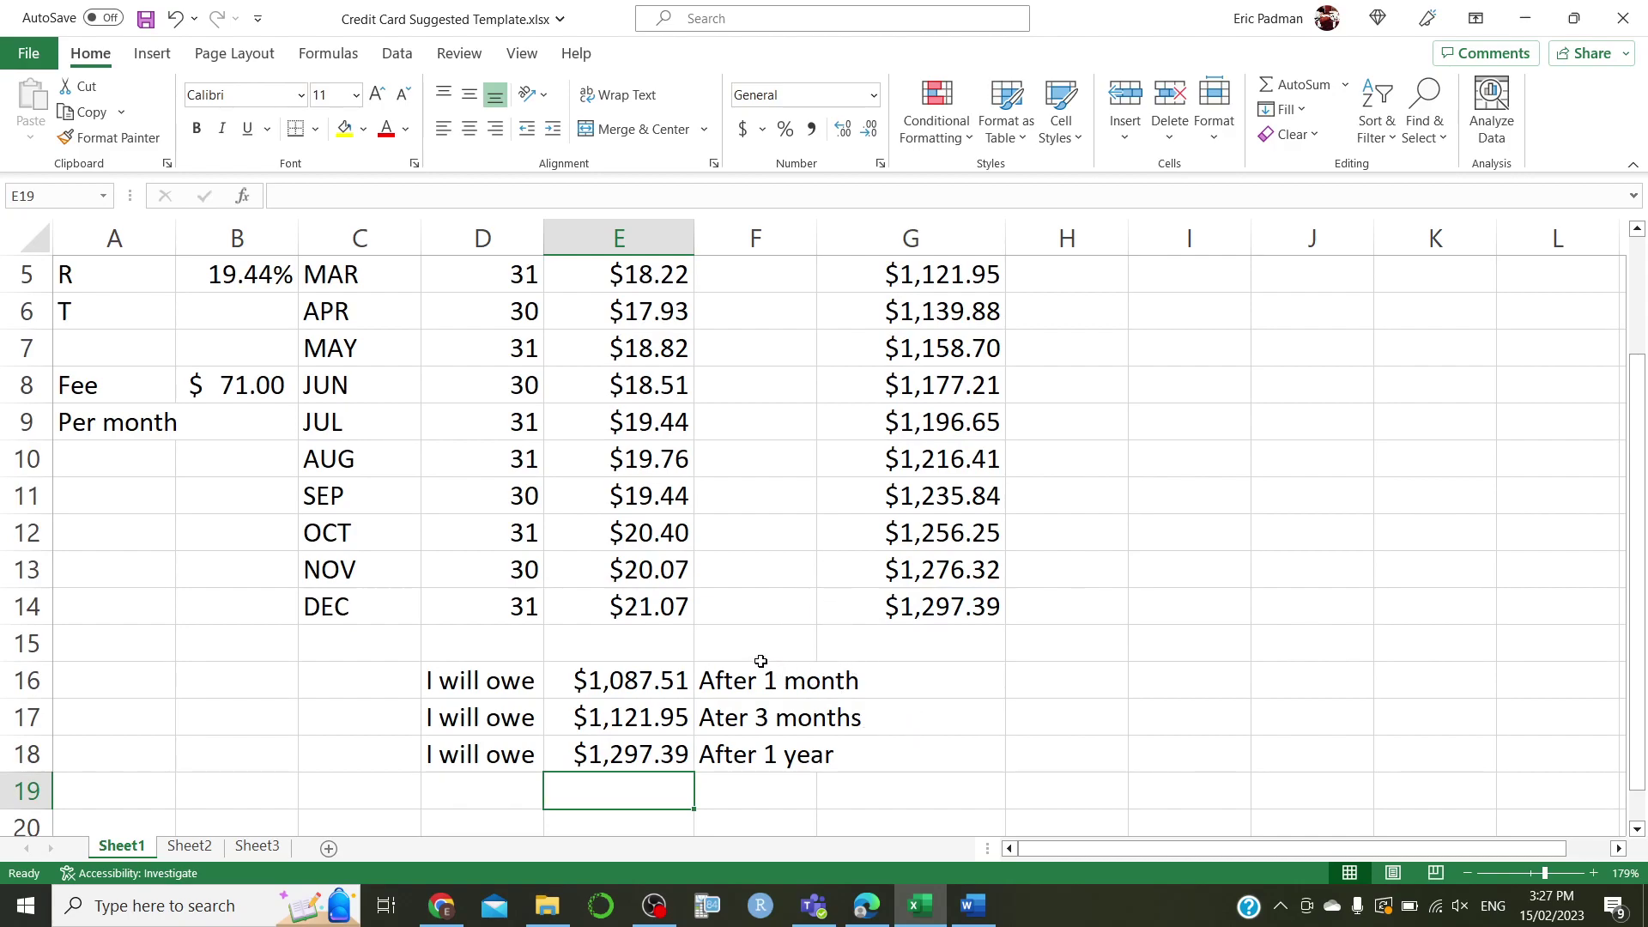
scroll(227, 322, "up", 1)
scroll(219, 334, "up", 1)
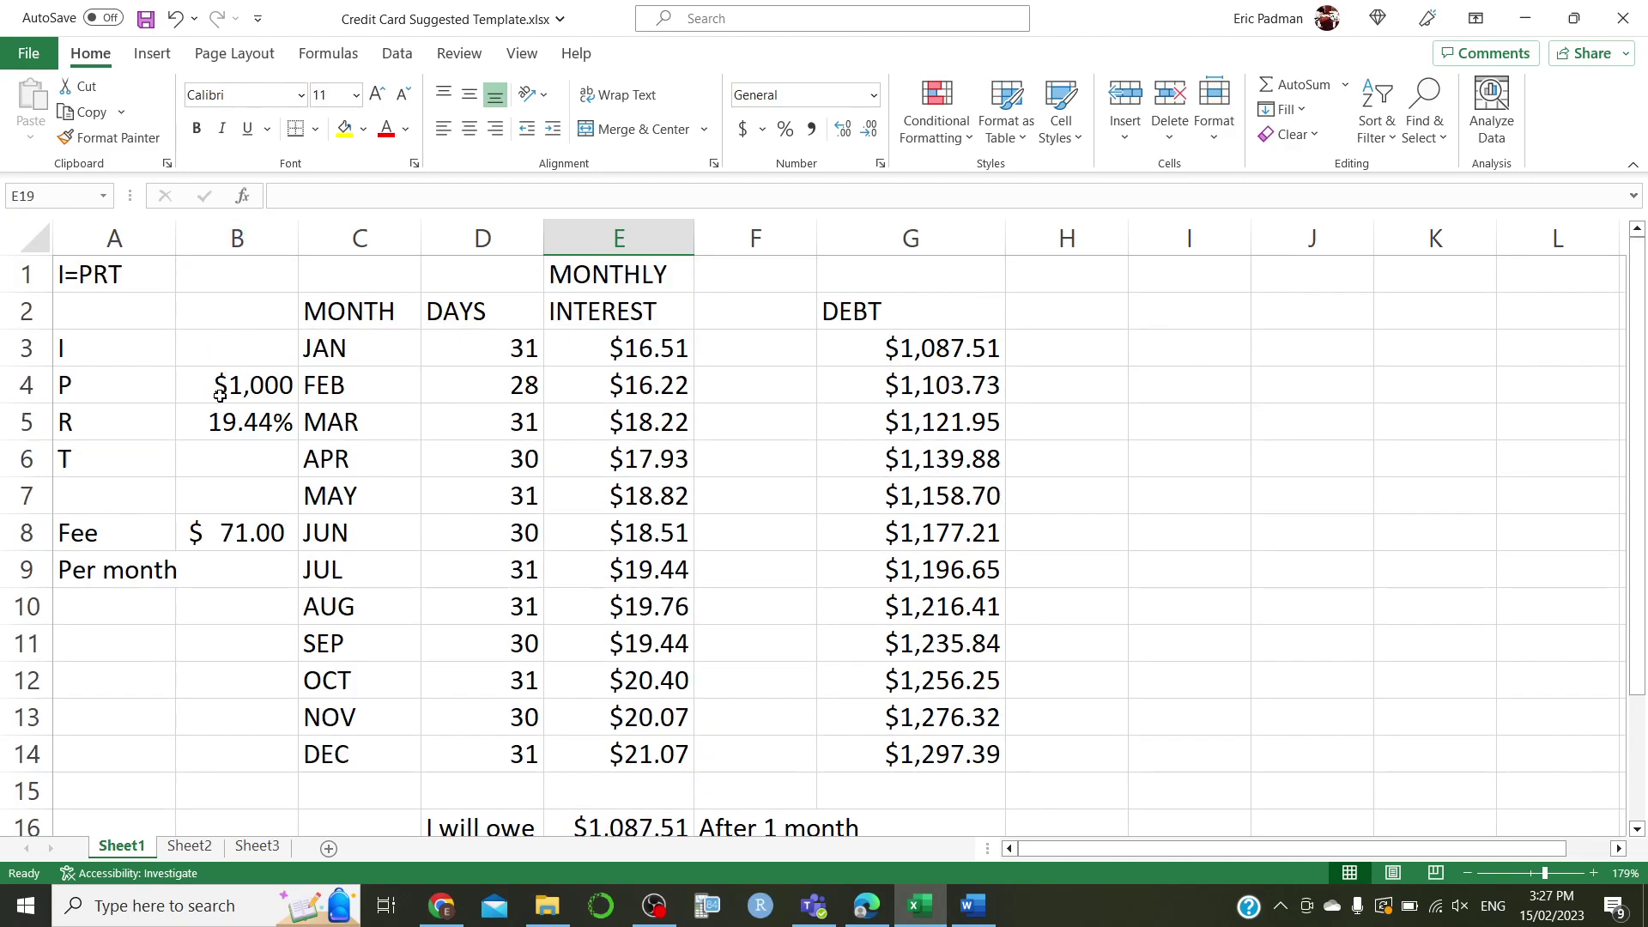